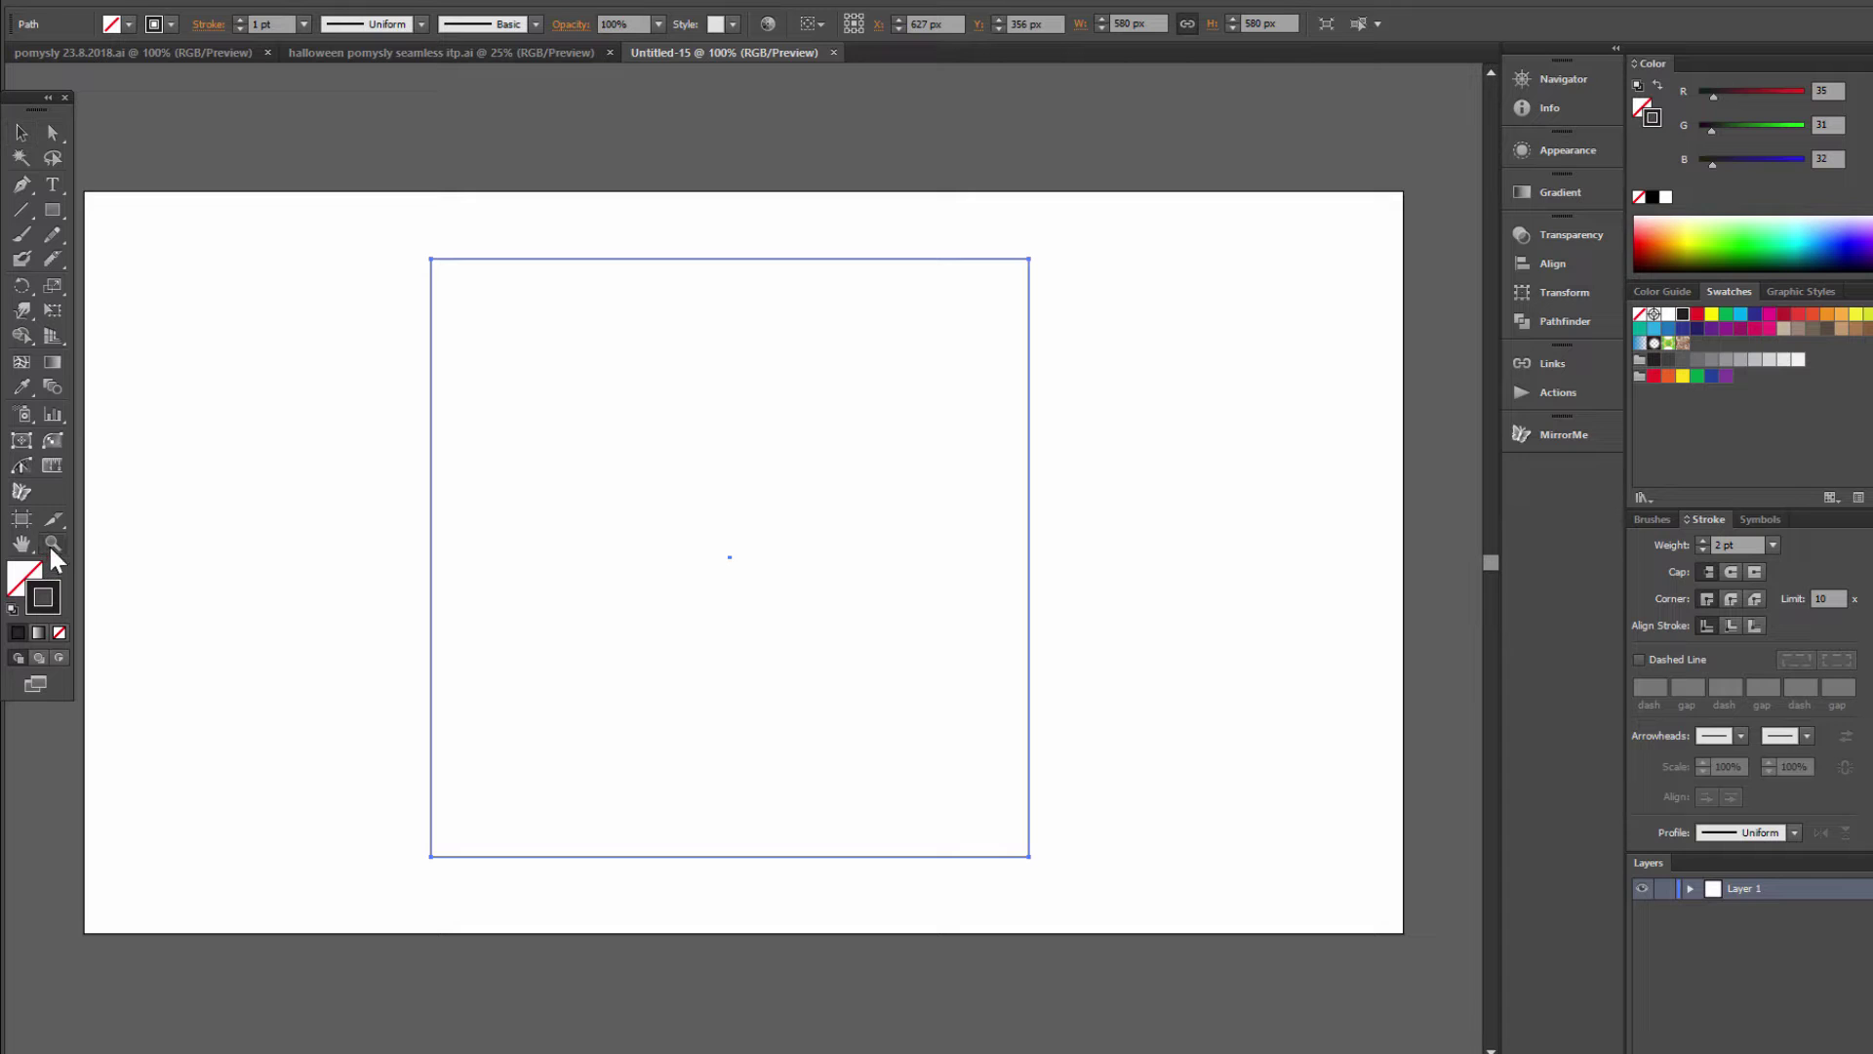
Step: Zoom in on the top-right area of the 580 px square with a Zoom marquee
left_click_drag(976, 332, 1110, 562)
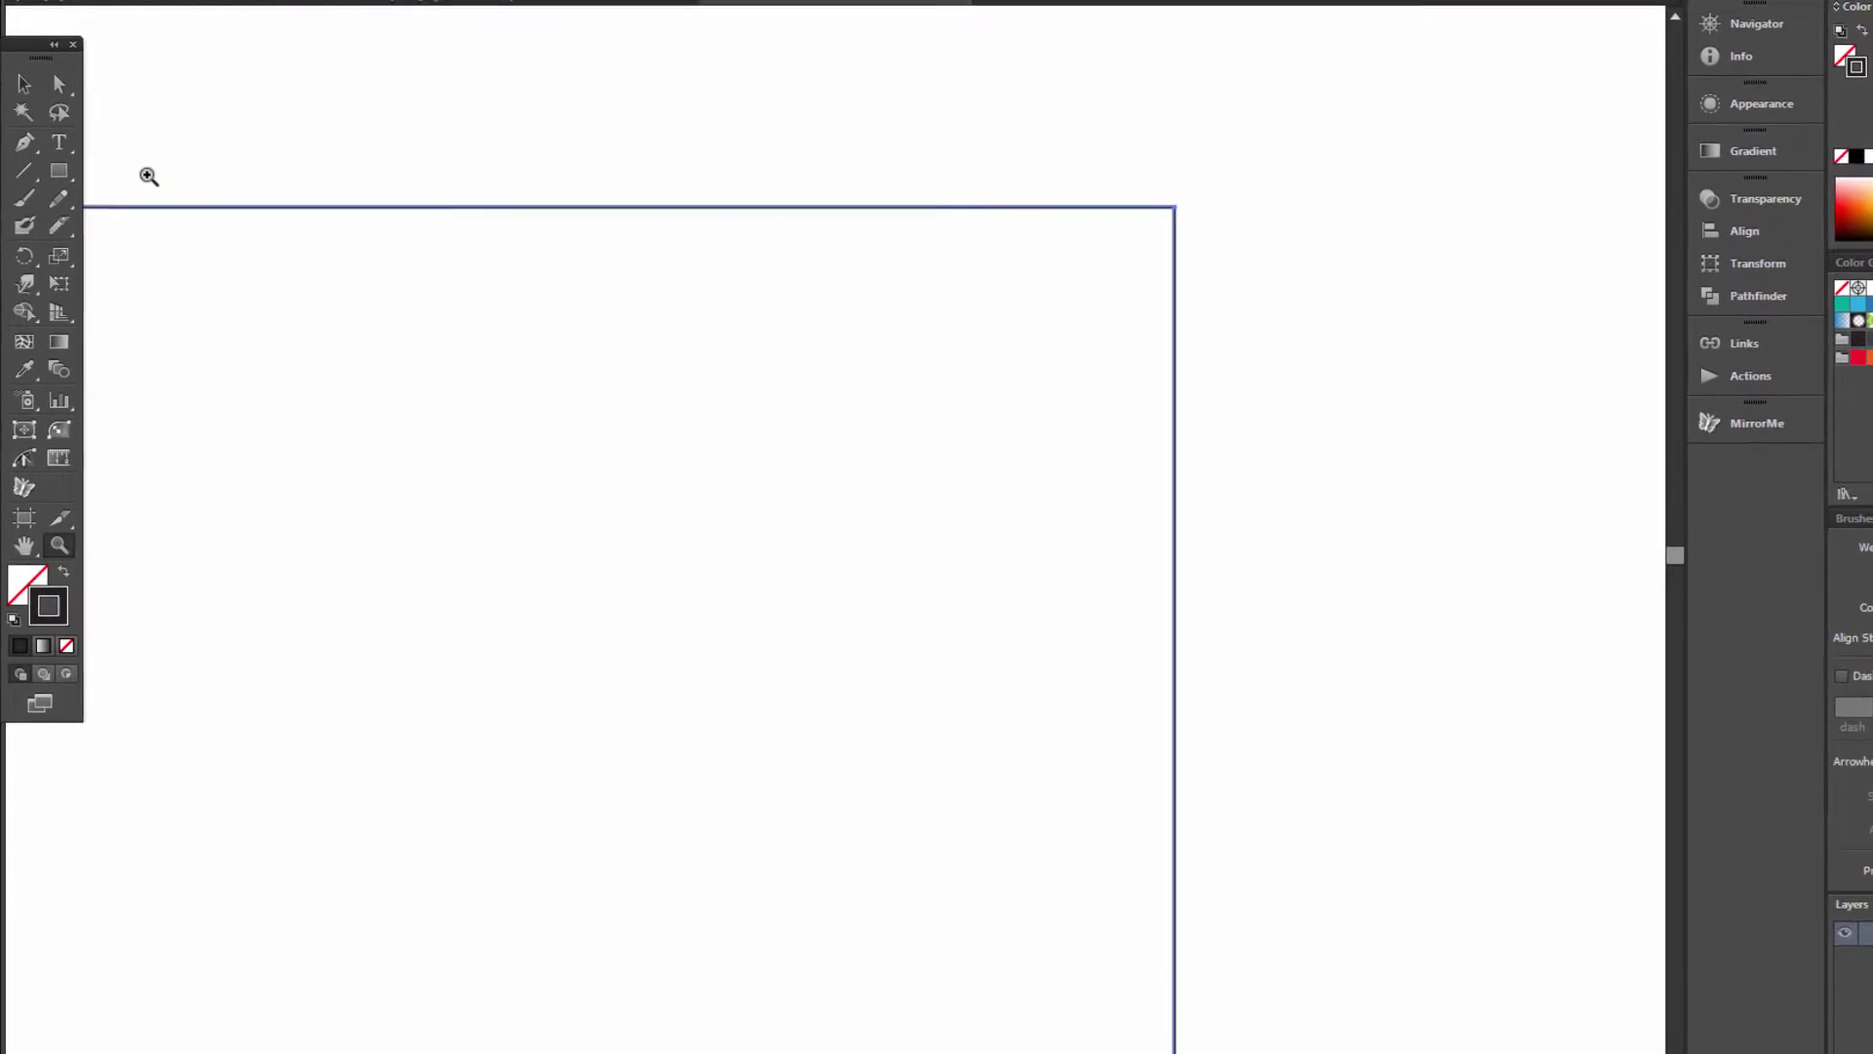
Step: With the Line Segment Tool, draw eight spokes from a shared hub near the top-right corner
left_click(28, 210)
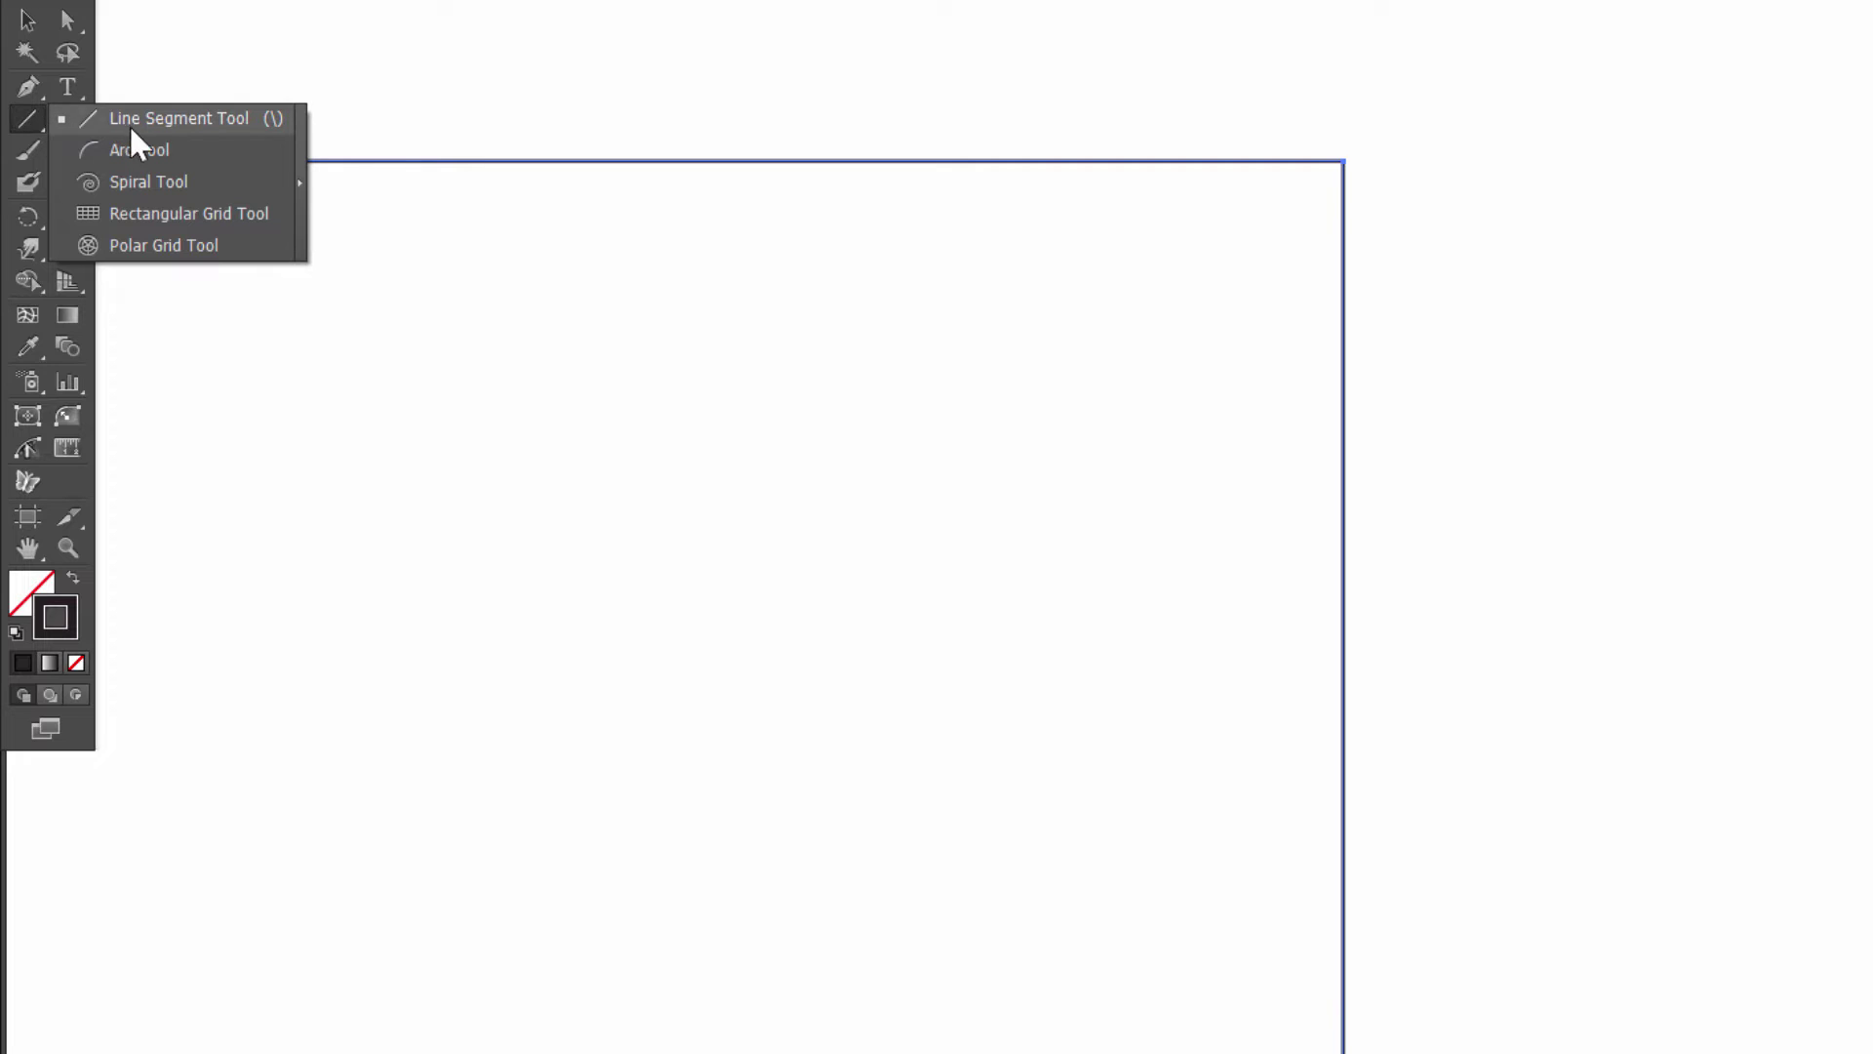
left_click(222, 122)
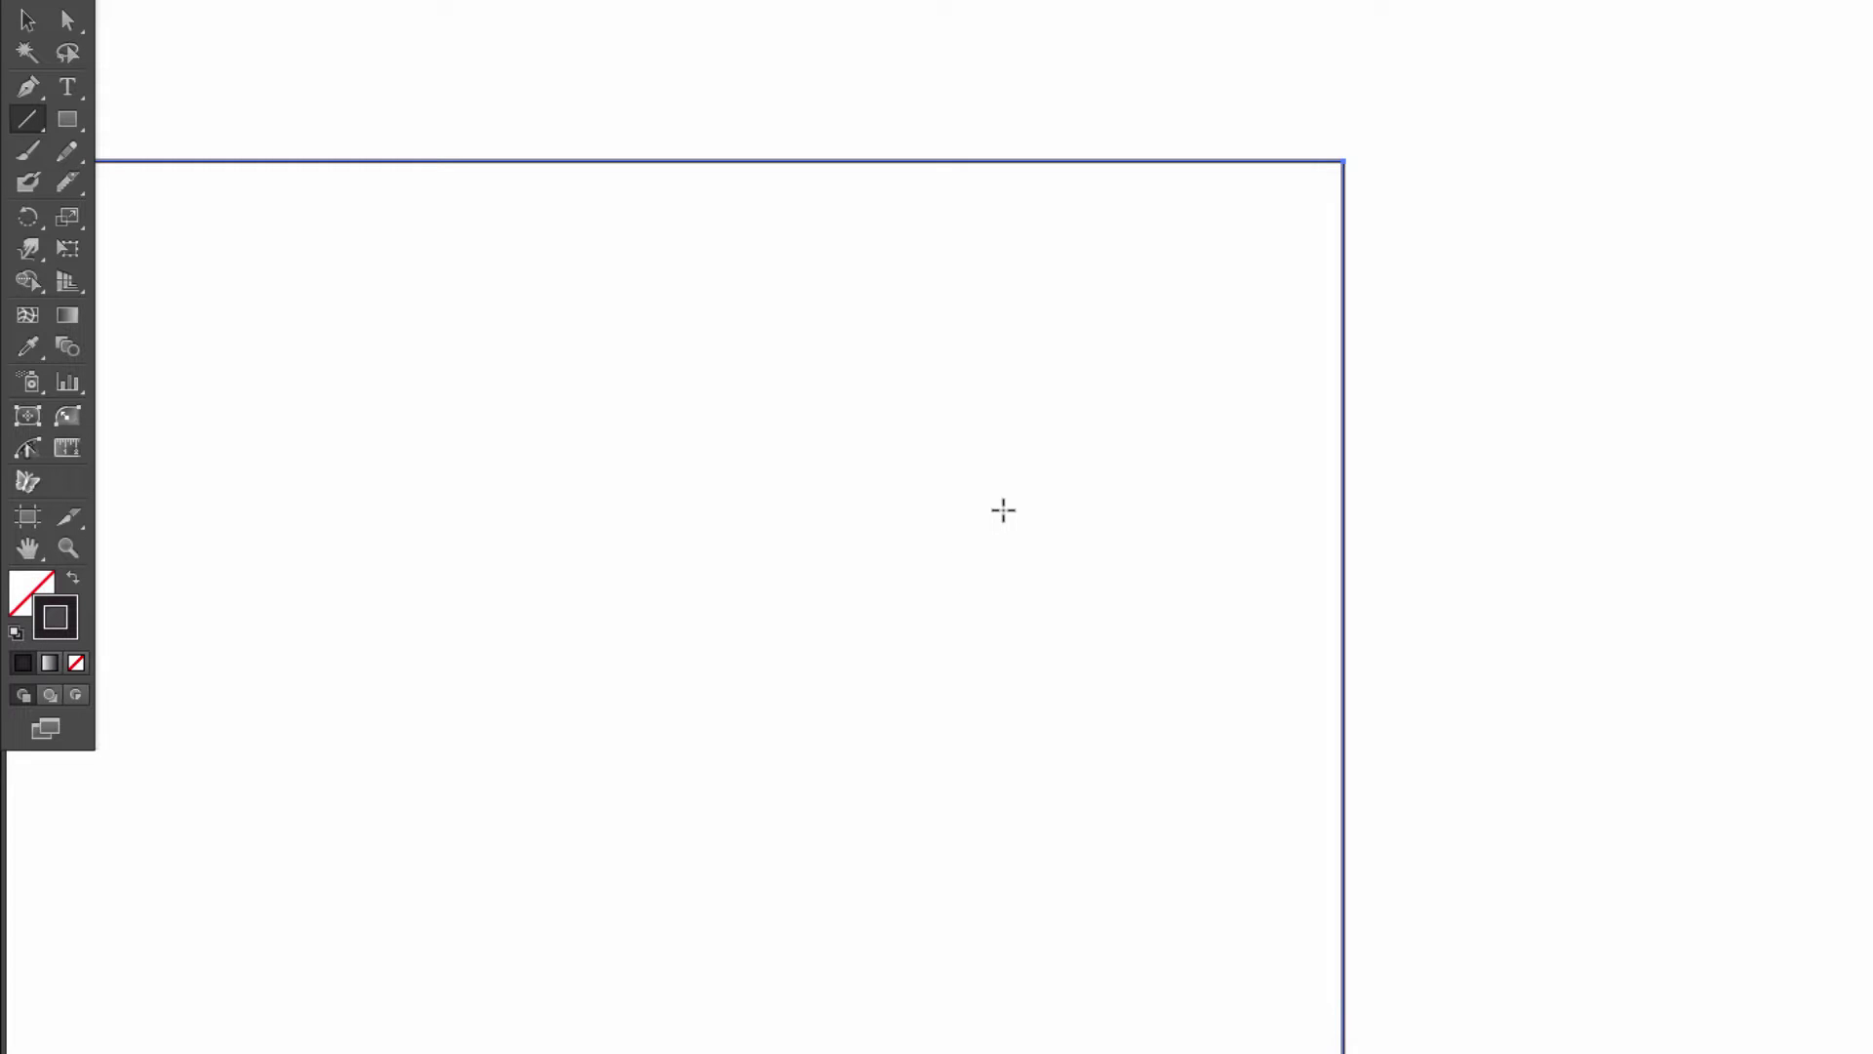
left_click_drag(1032, 469, 135, 124)
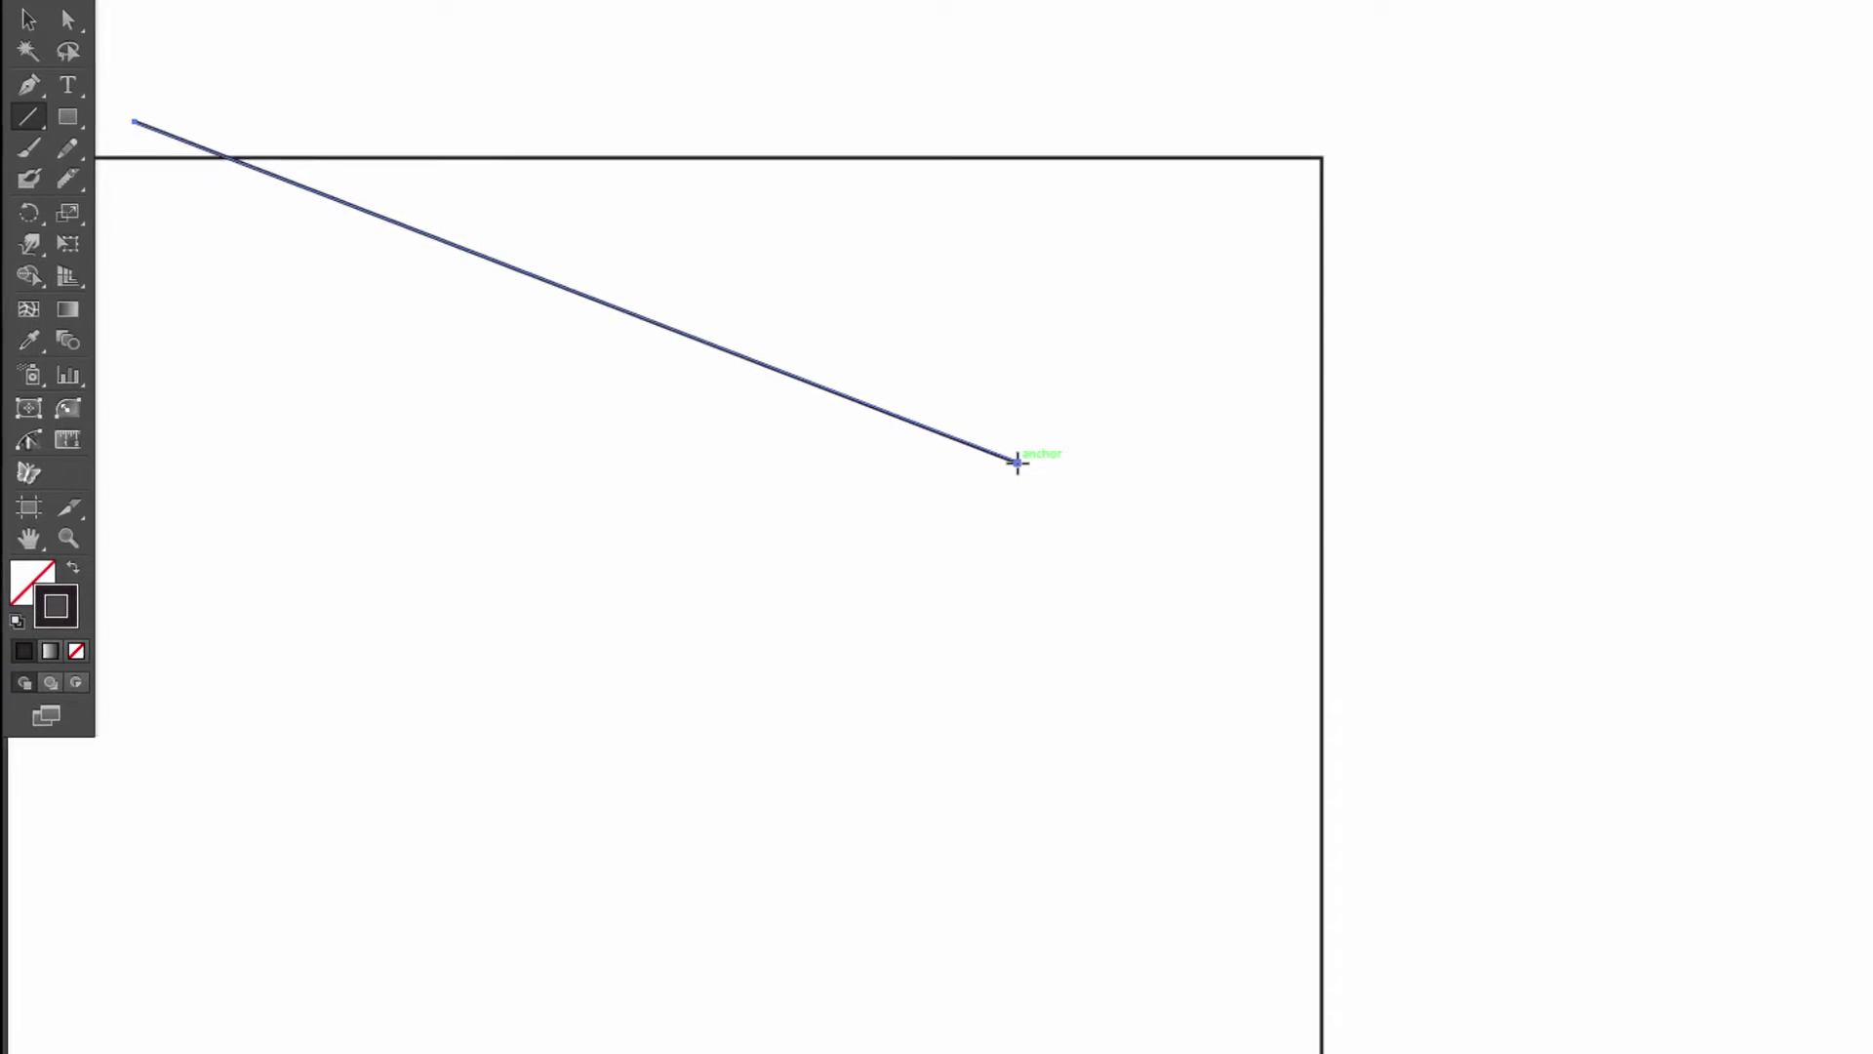
mouse_move(1016, 461)
left_mouse_down()
mouse_move(1171, 606)
mouse_move(1346, 907)
mouse_move(1225, 974)
mouse_move(1183, 972)
mouse_move(1202, 990)
left_mouse_up()
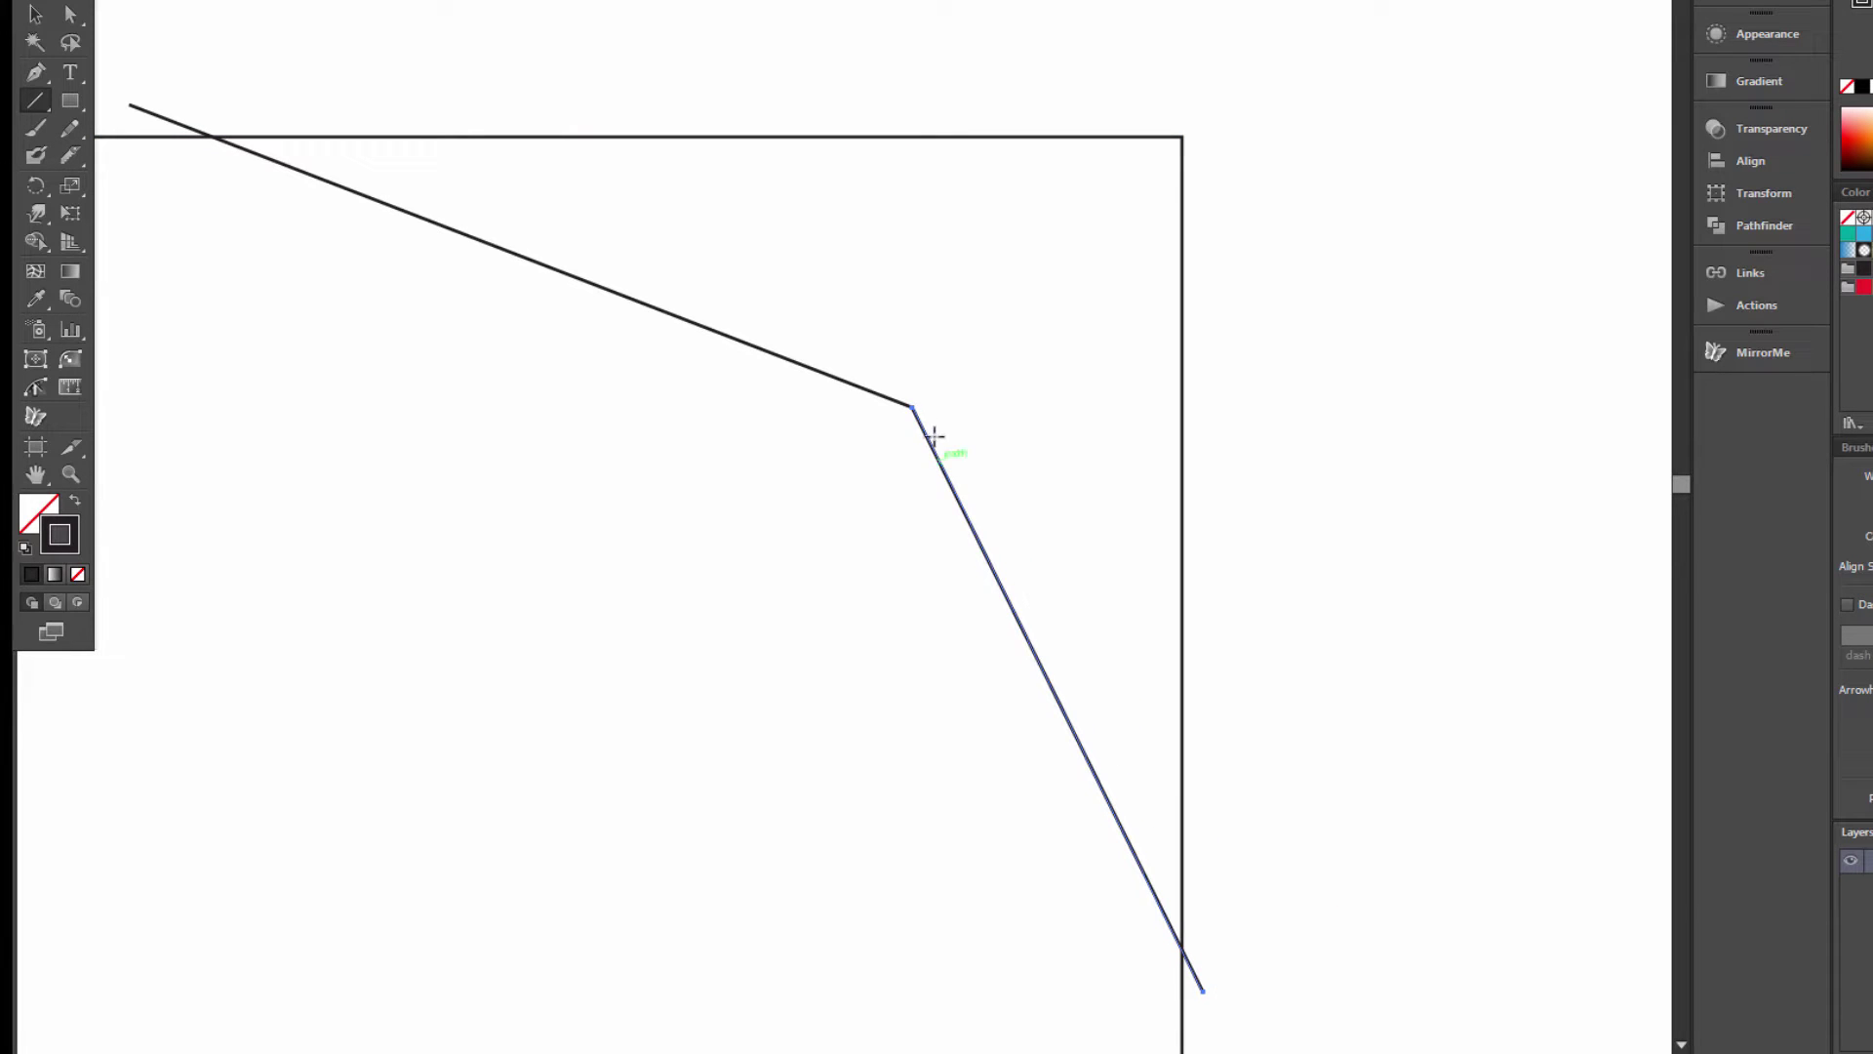
mouse_move(913, 405)
left_mouse_down()
mouse_move(708, 193)
mouse_move(593, 117)
mouse_move(371, 75)
mouse_move(389, 71)
left_mouse_up()
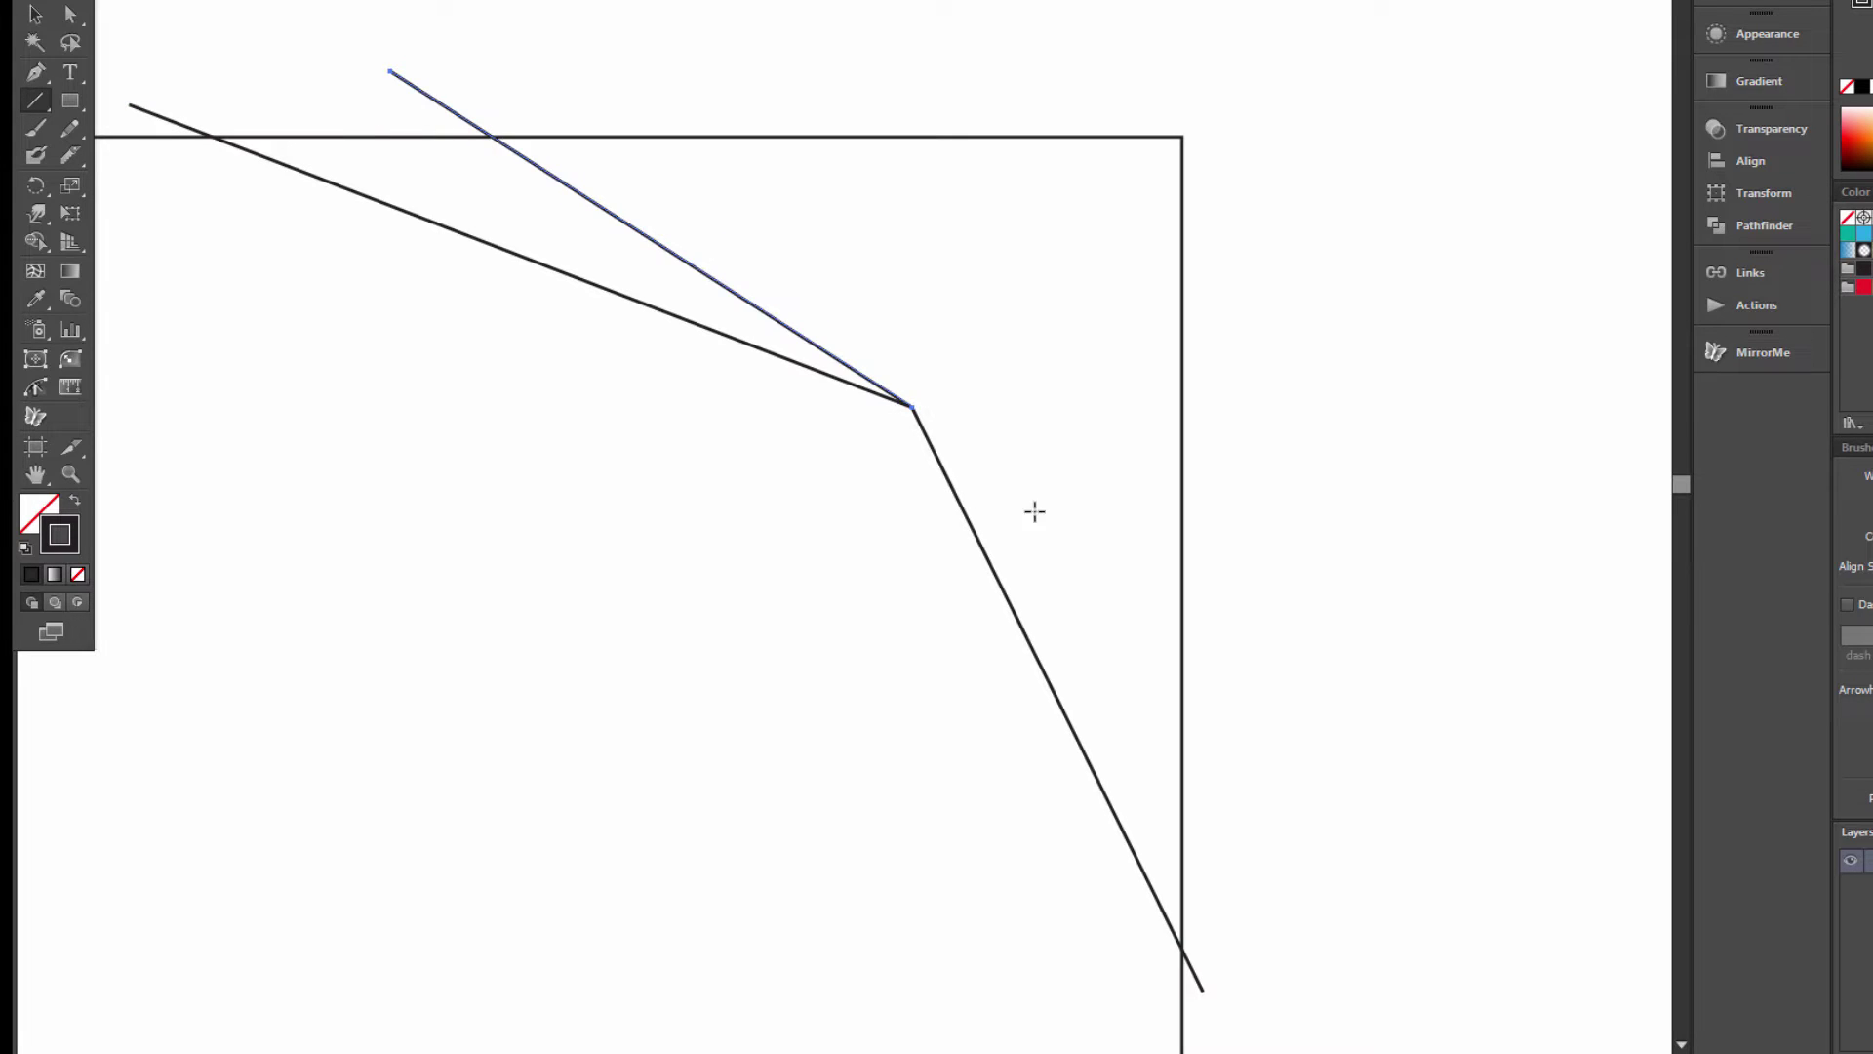
mouse_move(910, 402)
left_mouse_down()
mouse_move(1279, 894)
mouse_move(1259, 61)
left_mouse_up()
mouse_move(911, 404)
left_mouse_down()
mouse_move(760, 45)
mouse_move(1460, 306)
left_mouse_up()
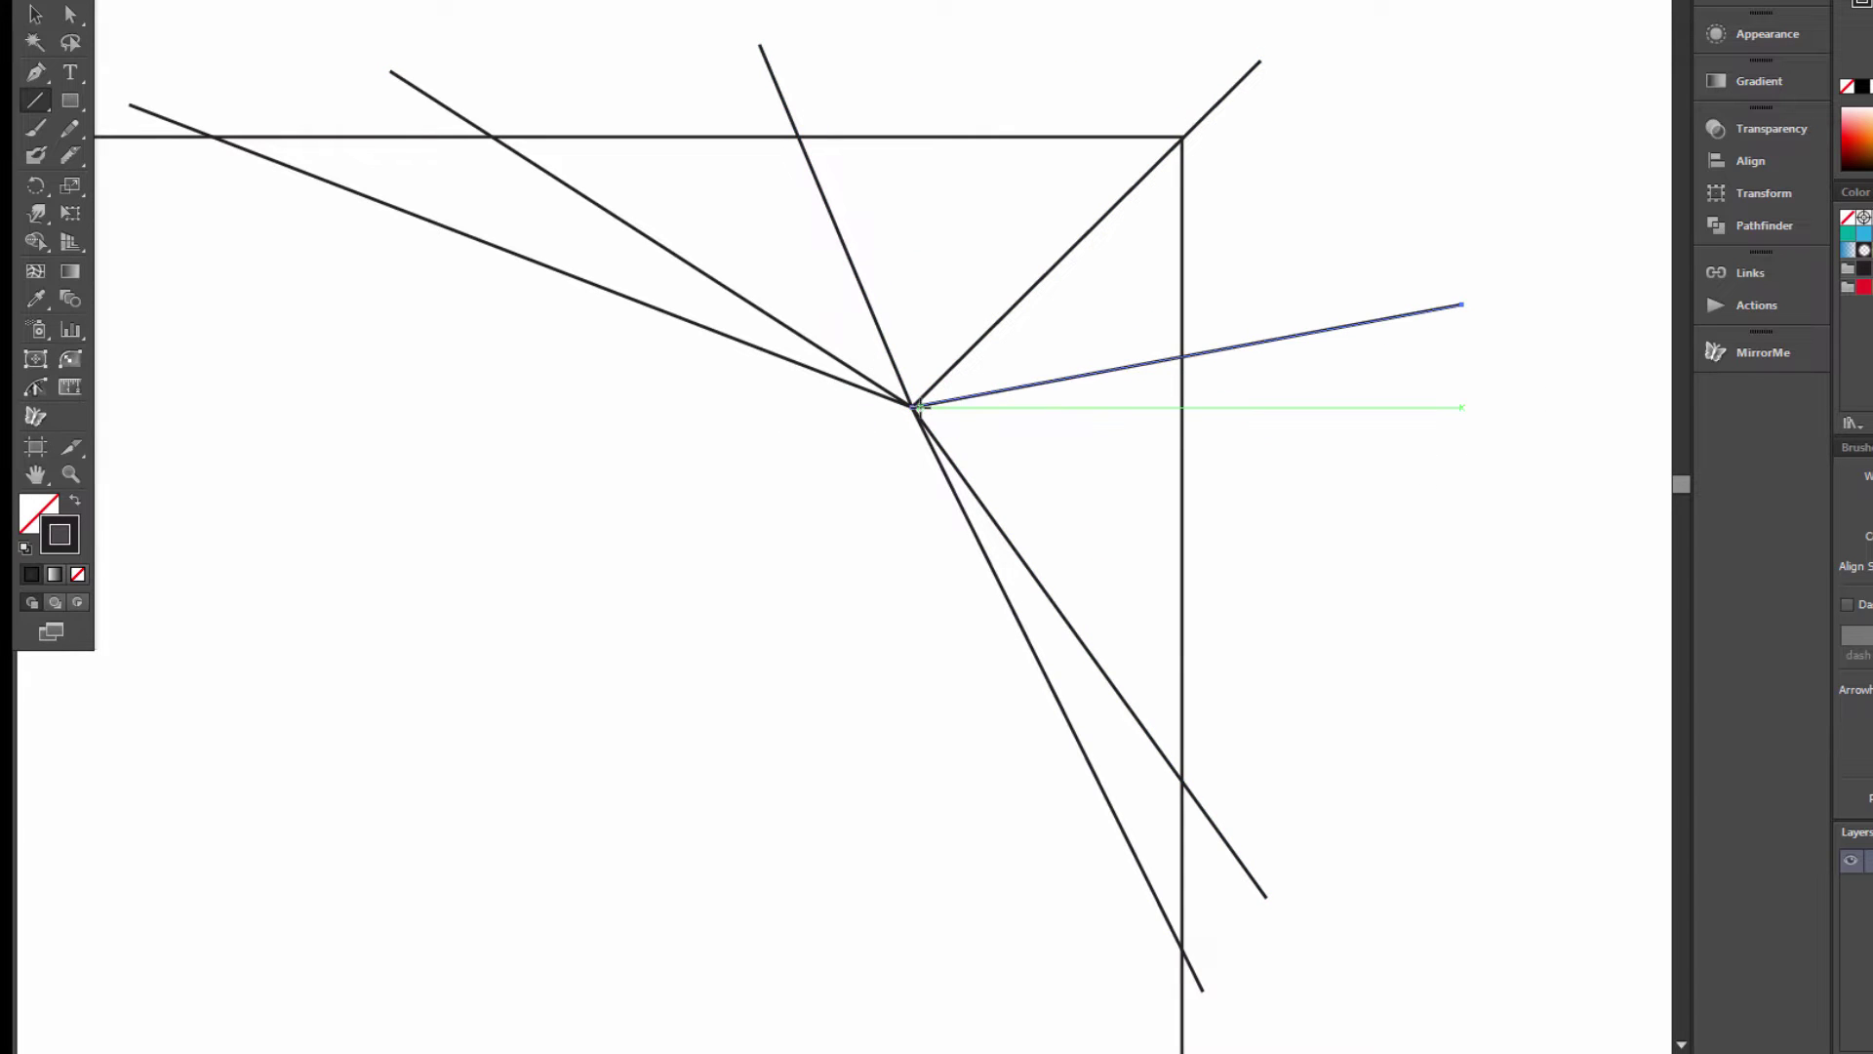
mouse_move(911, 404)
left_mouse_down()
mouse_move(1231, 534)
mouse_move(1460, 523)
left_mouse_up()
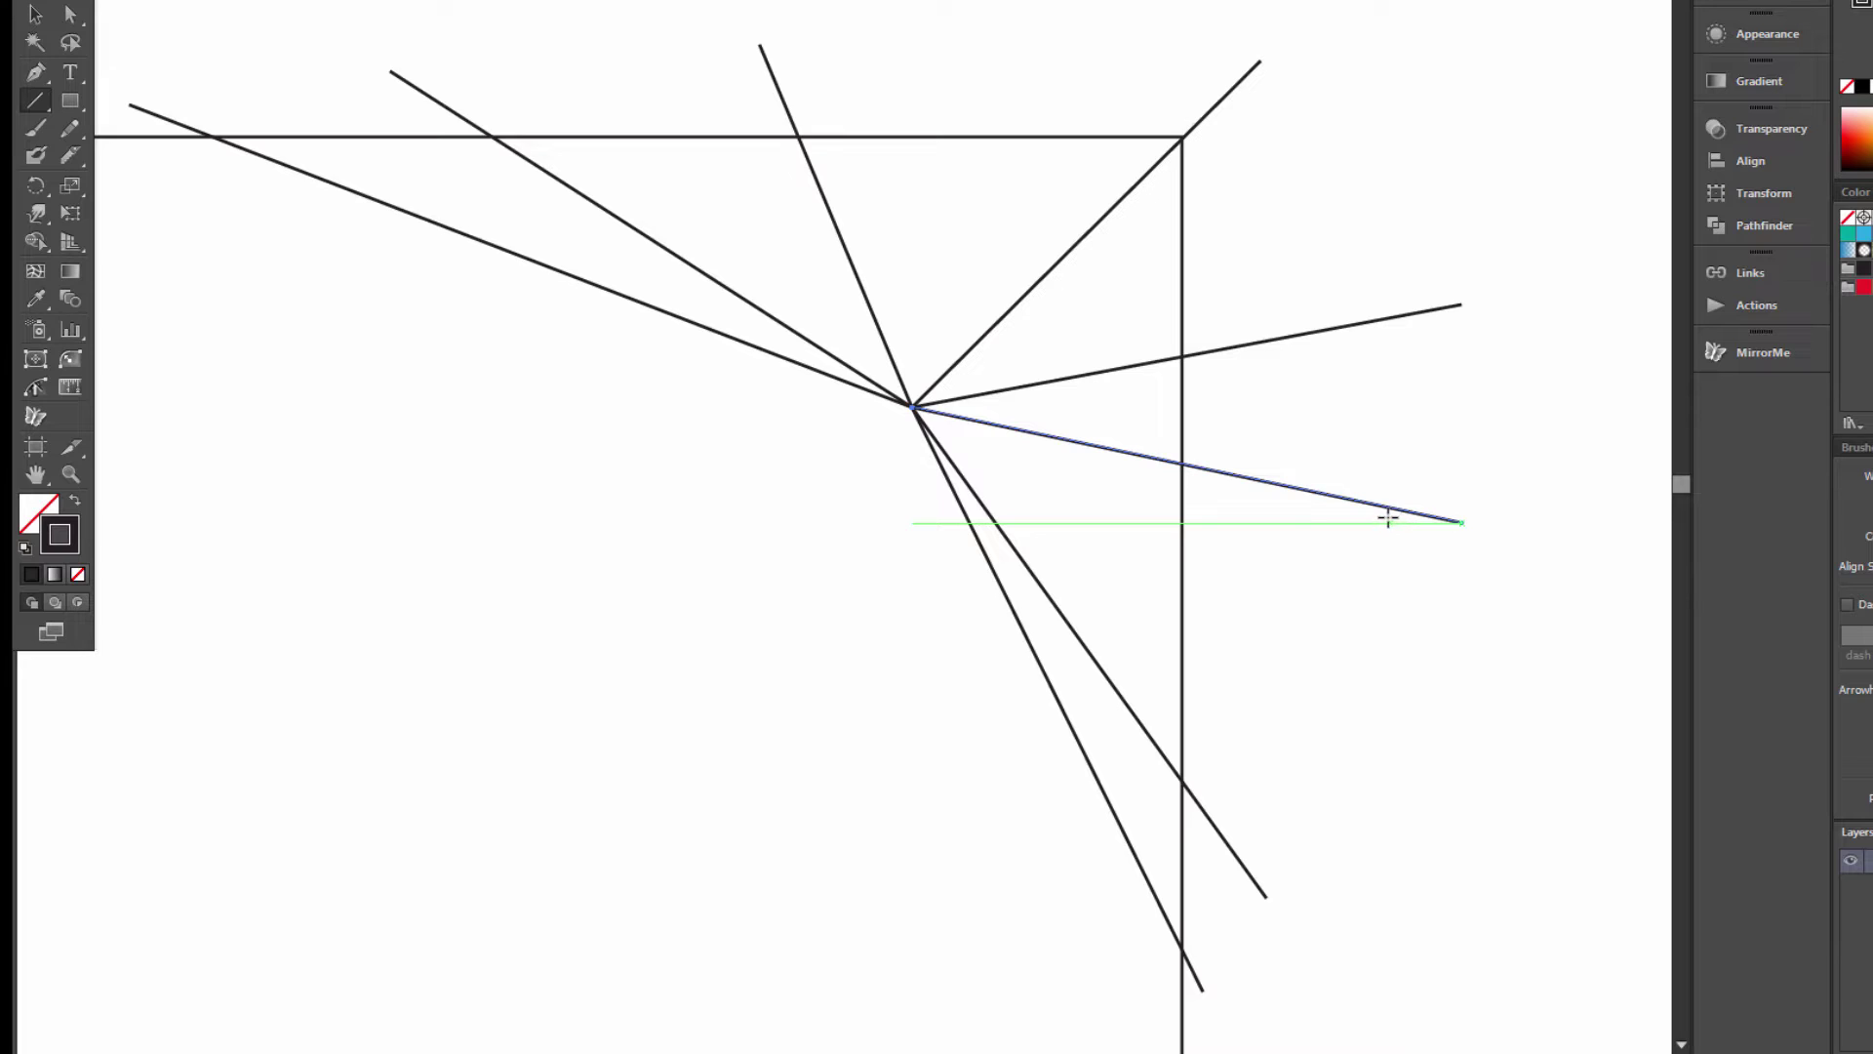
left_click(74, 15)
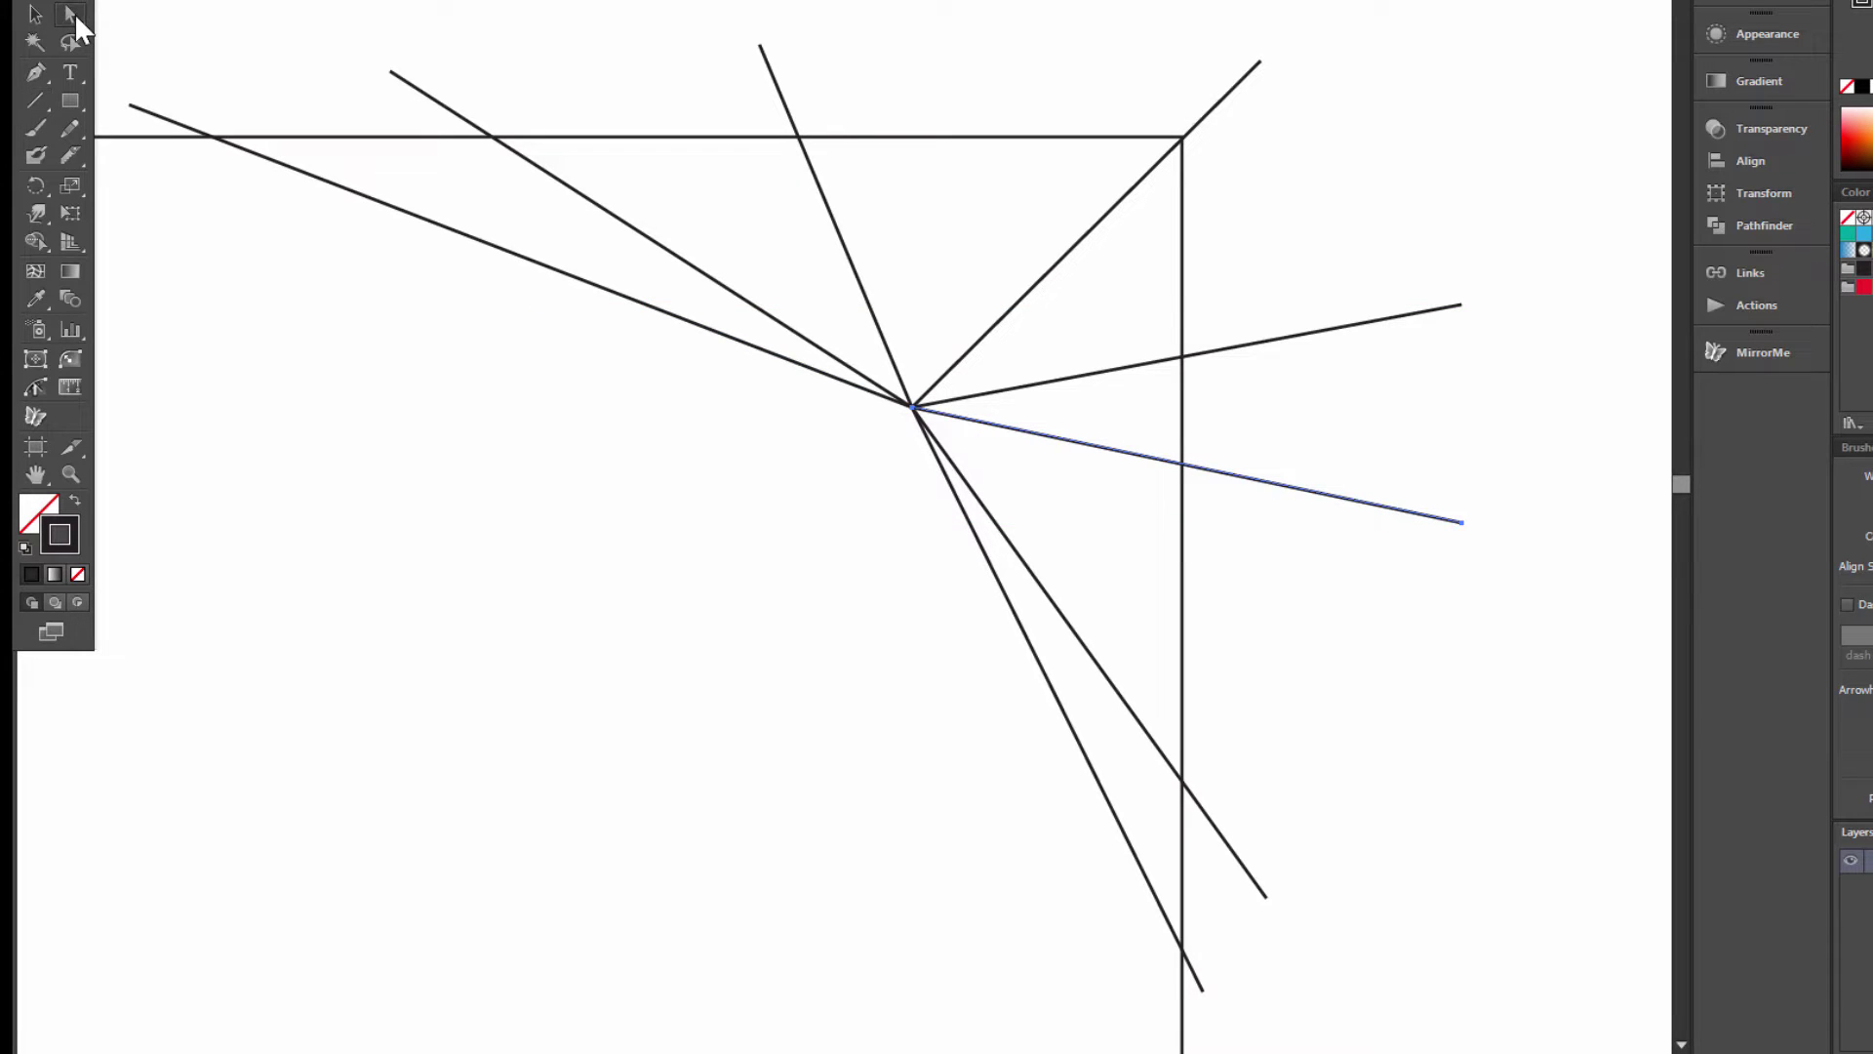
Step: Select the eight spokes and group them into one object
left_click(35, 16)
left_click_drag(444, 180, 1083, 666)
right_click(979, 418)
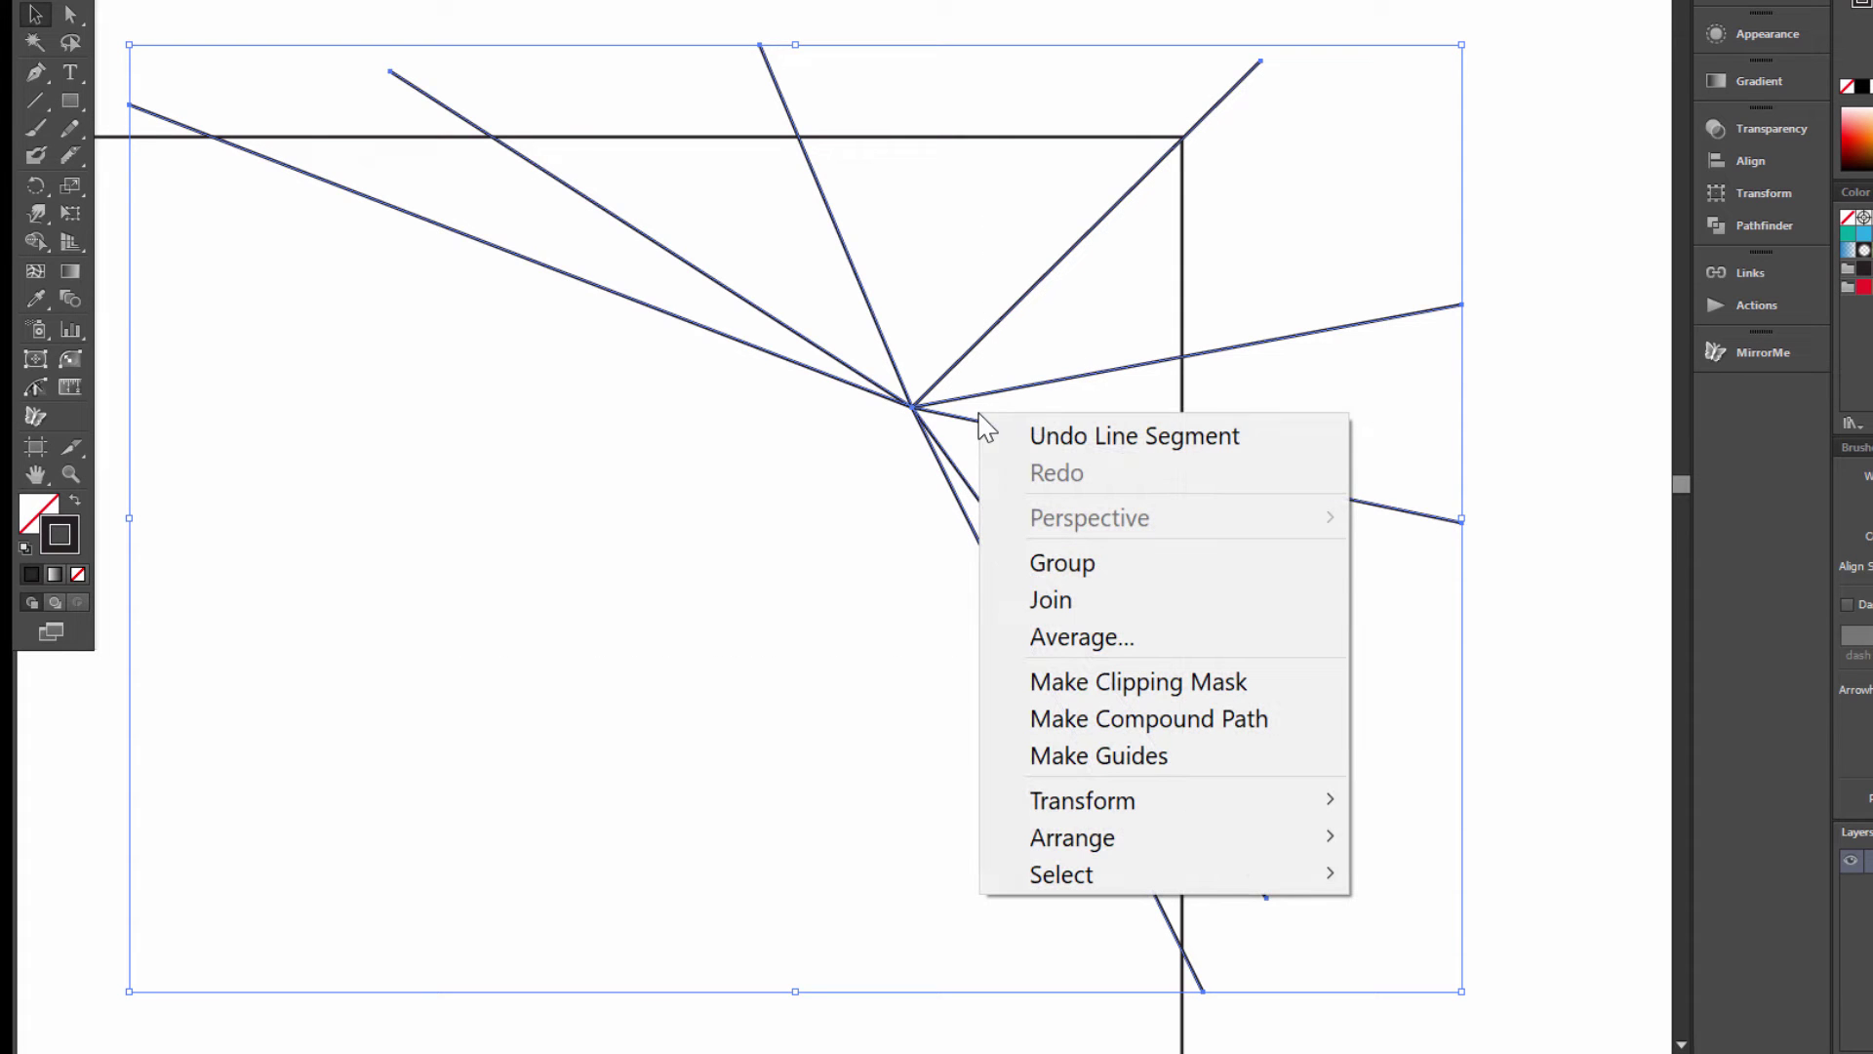
left_click(1112, 576)
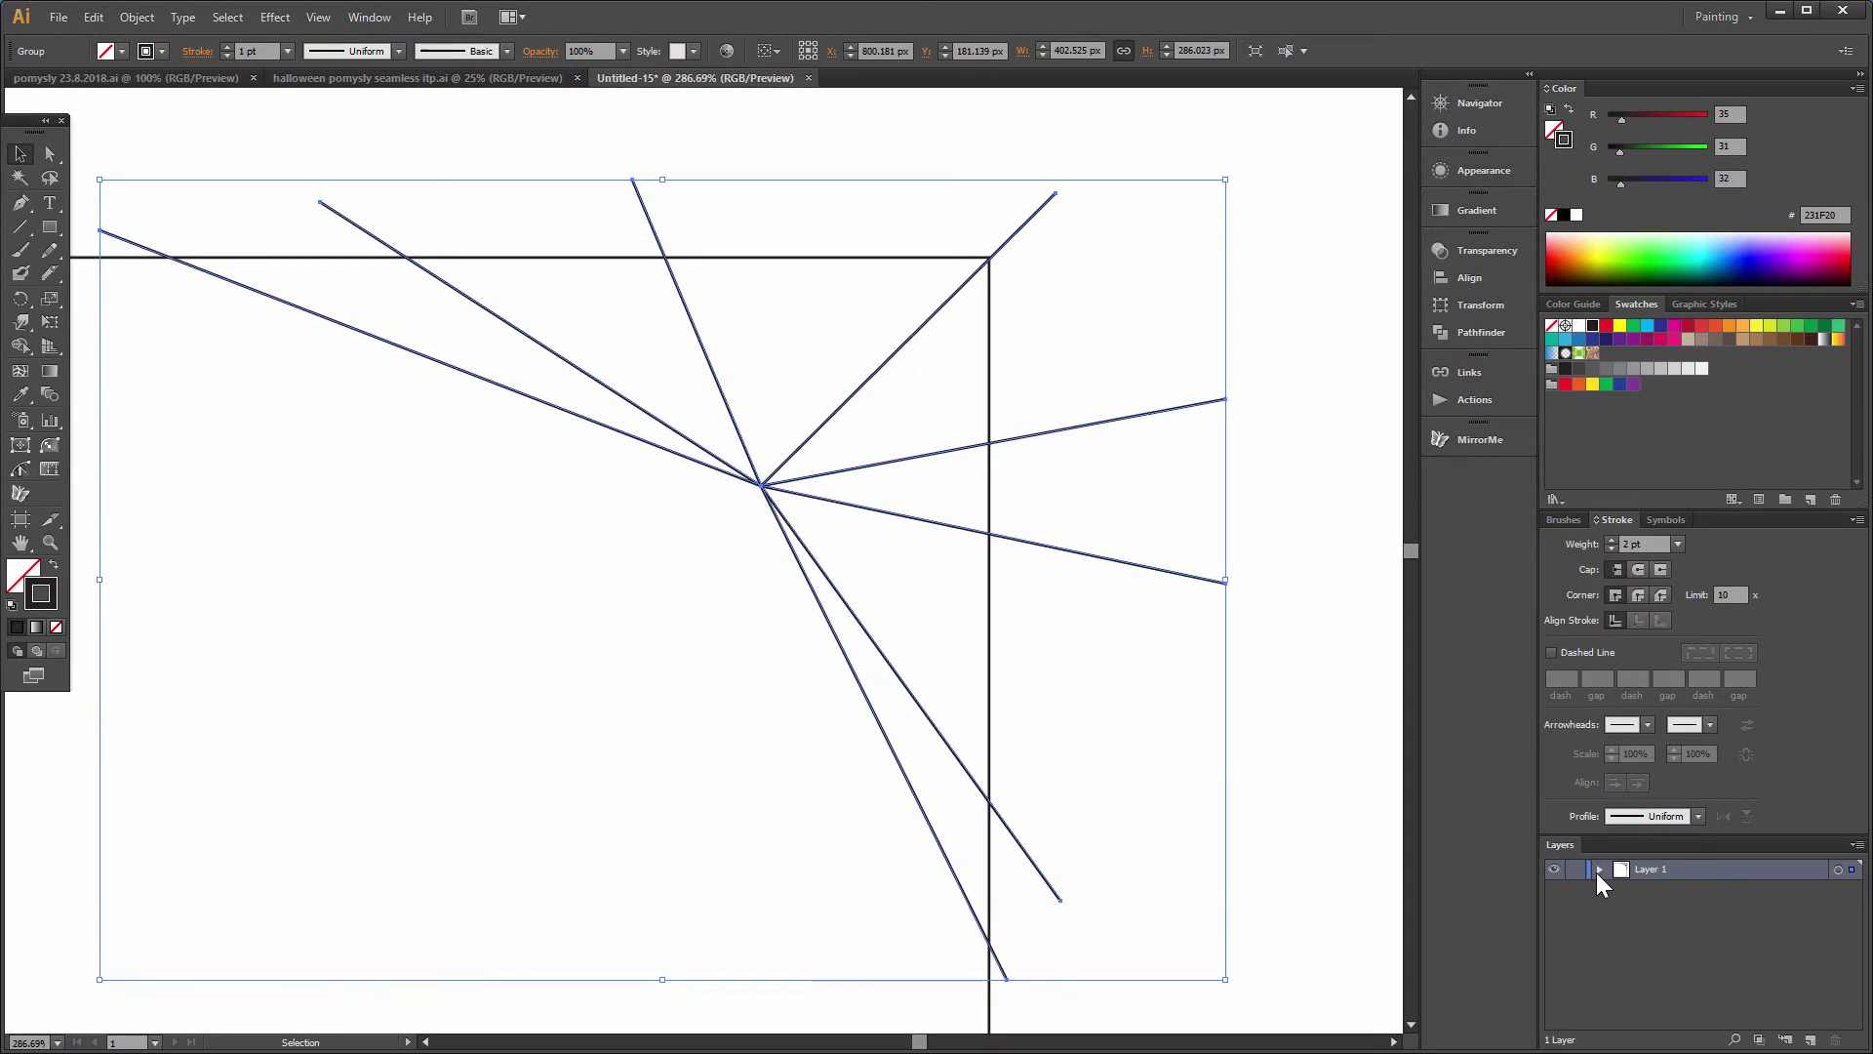
left_click(1599, 870)
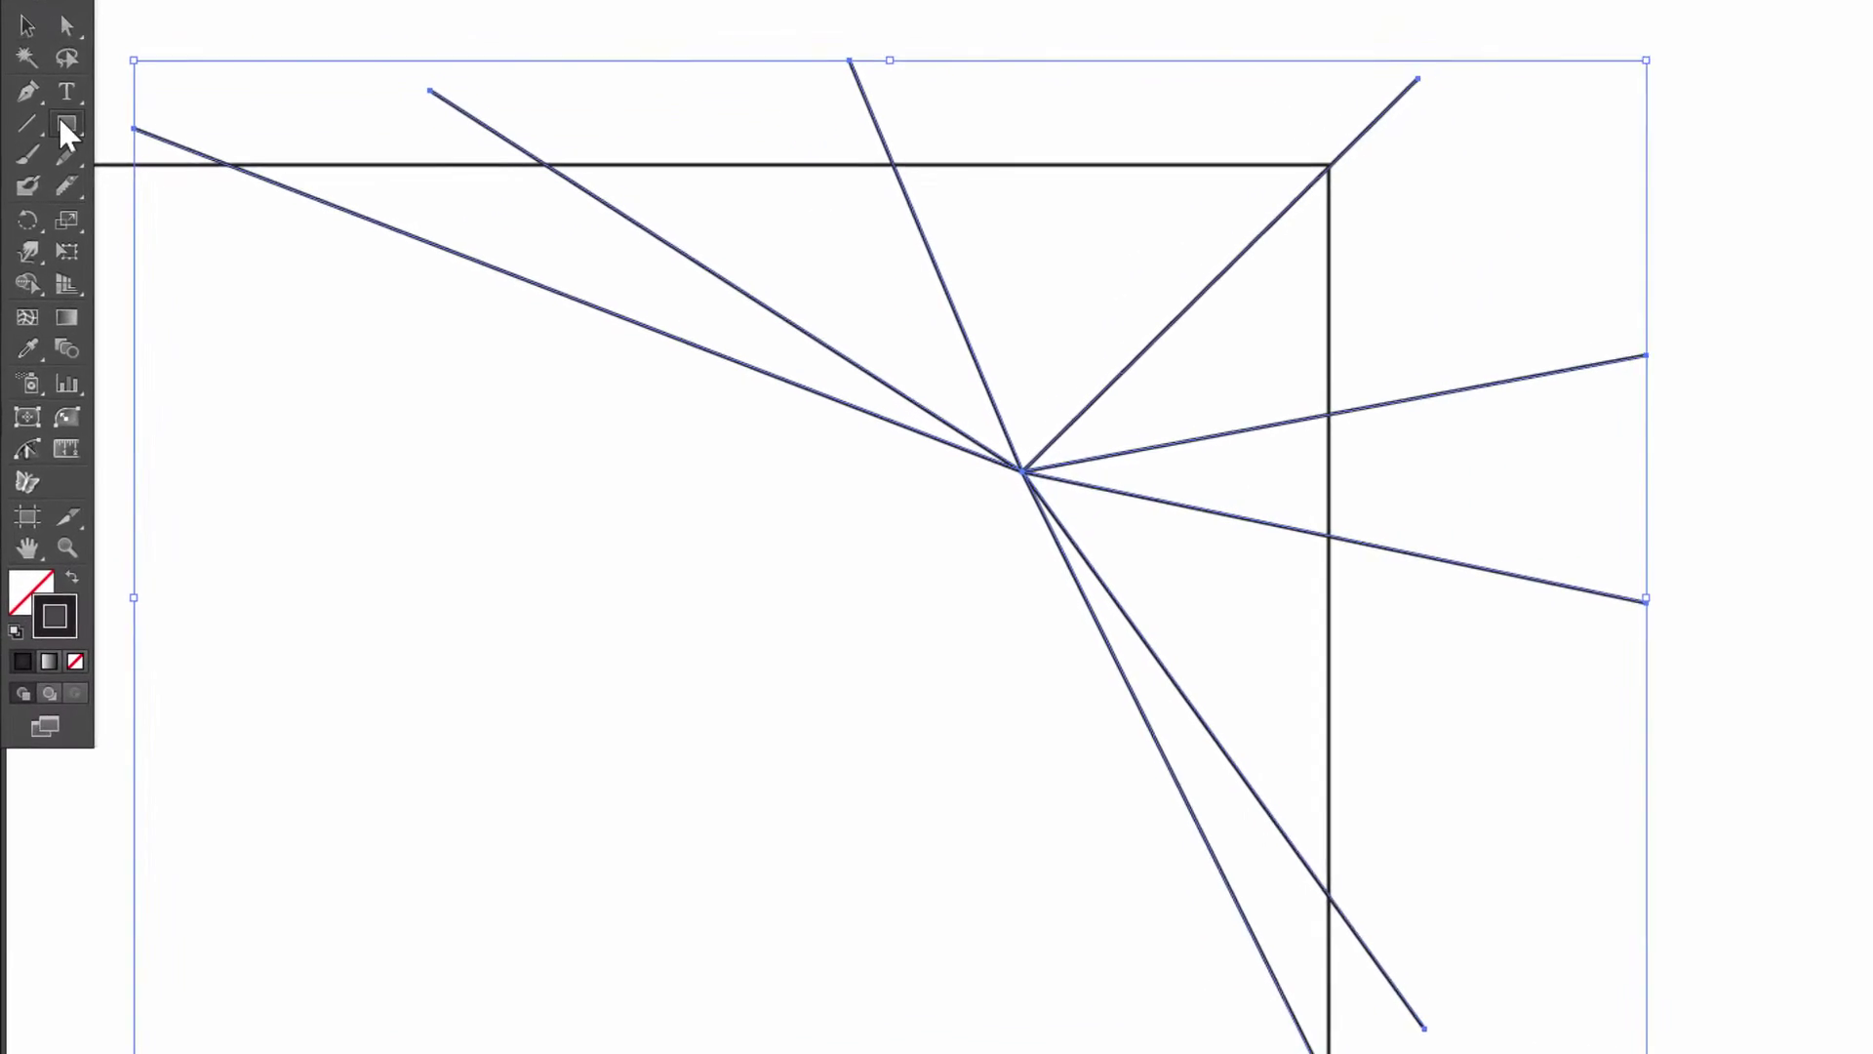
Step: With the Ellipse Tool, draw six progressively larger circles around the spokes' hub
left_click_drag(49, 227, 149, 272)
left_click_drag(242, 107, 242, 108)
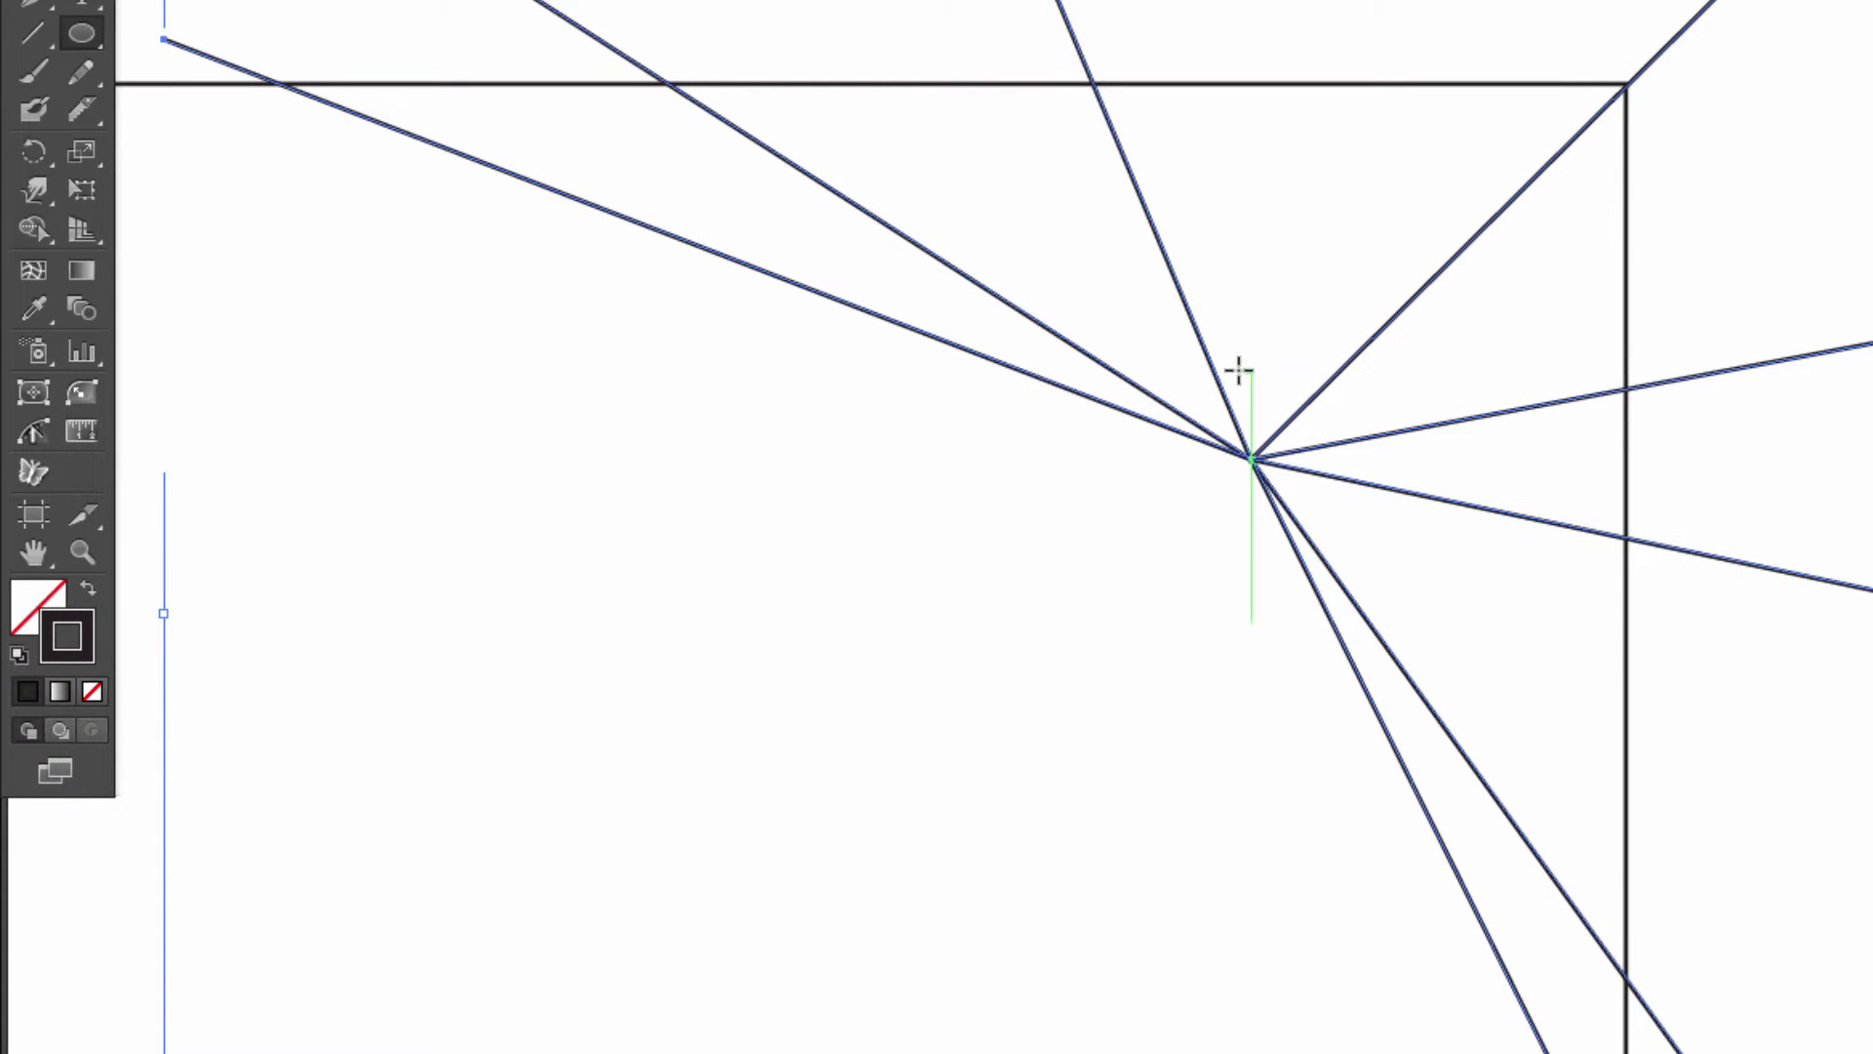
mouse_move(1191, 378)
left_mouse_down()
mouse_move(1336, 544)
mouse_move(1302, 509)
mouse_move(1318, 530)
left_mouse_up()
left_click_drag(1140, 358, 1368, 583)
left_click_drag(1080, 291, 1420, 631)
left_click_drag(1025, 234, 1485, 694)
left_click_drag(939, 164, 1559, 783)
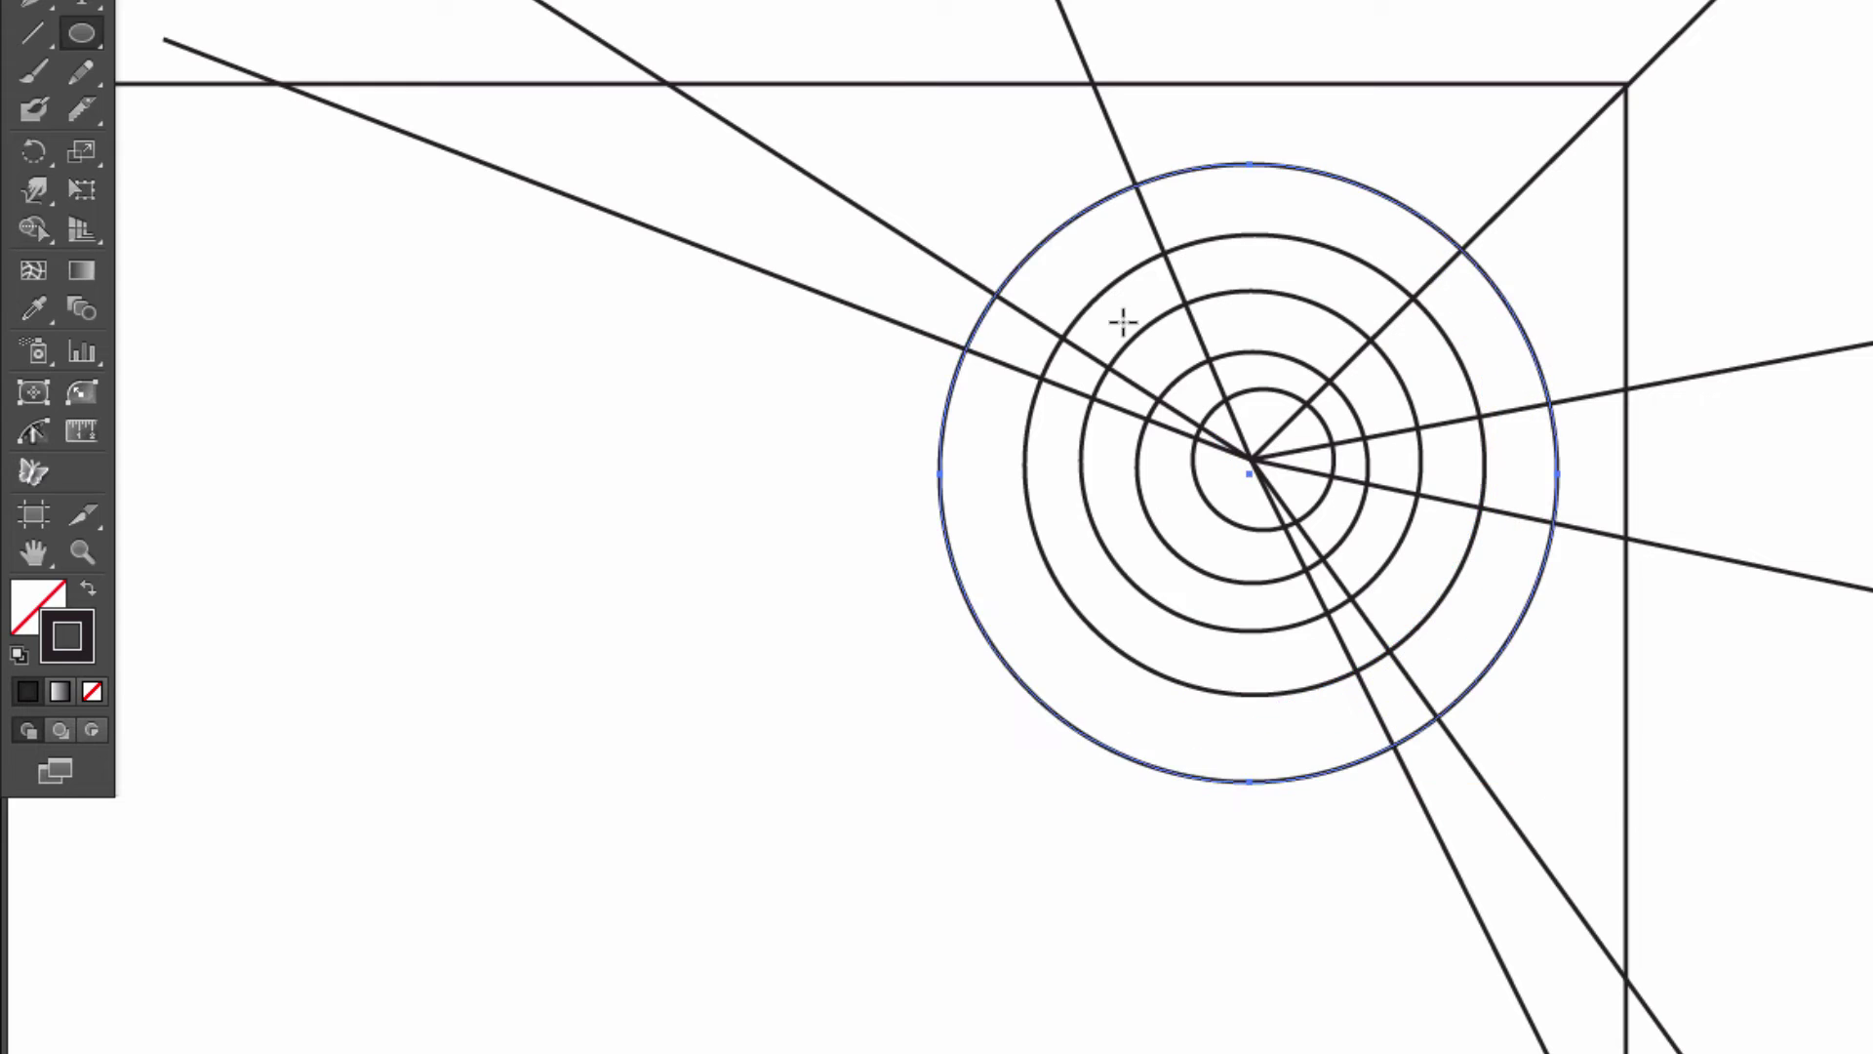
mouse_move(857, 92)
left_mouse_down()
mouse_move(1546, 902)
mouse_move(1484, 858)
left_mouse_up()
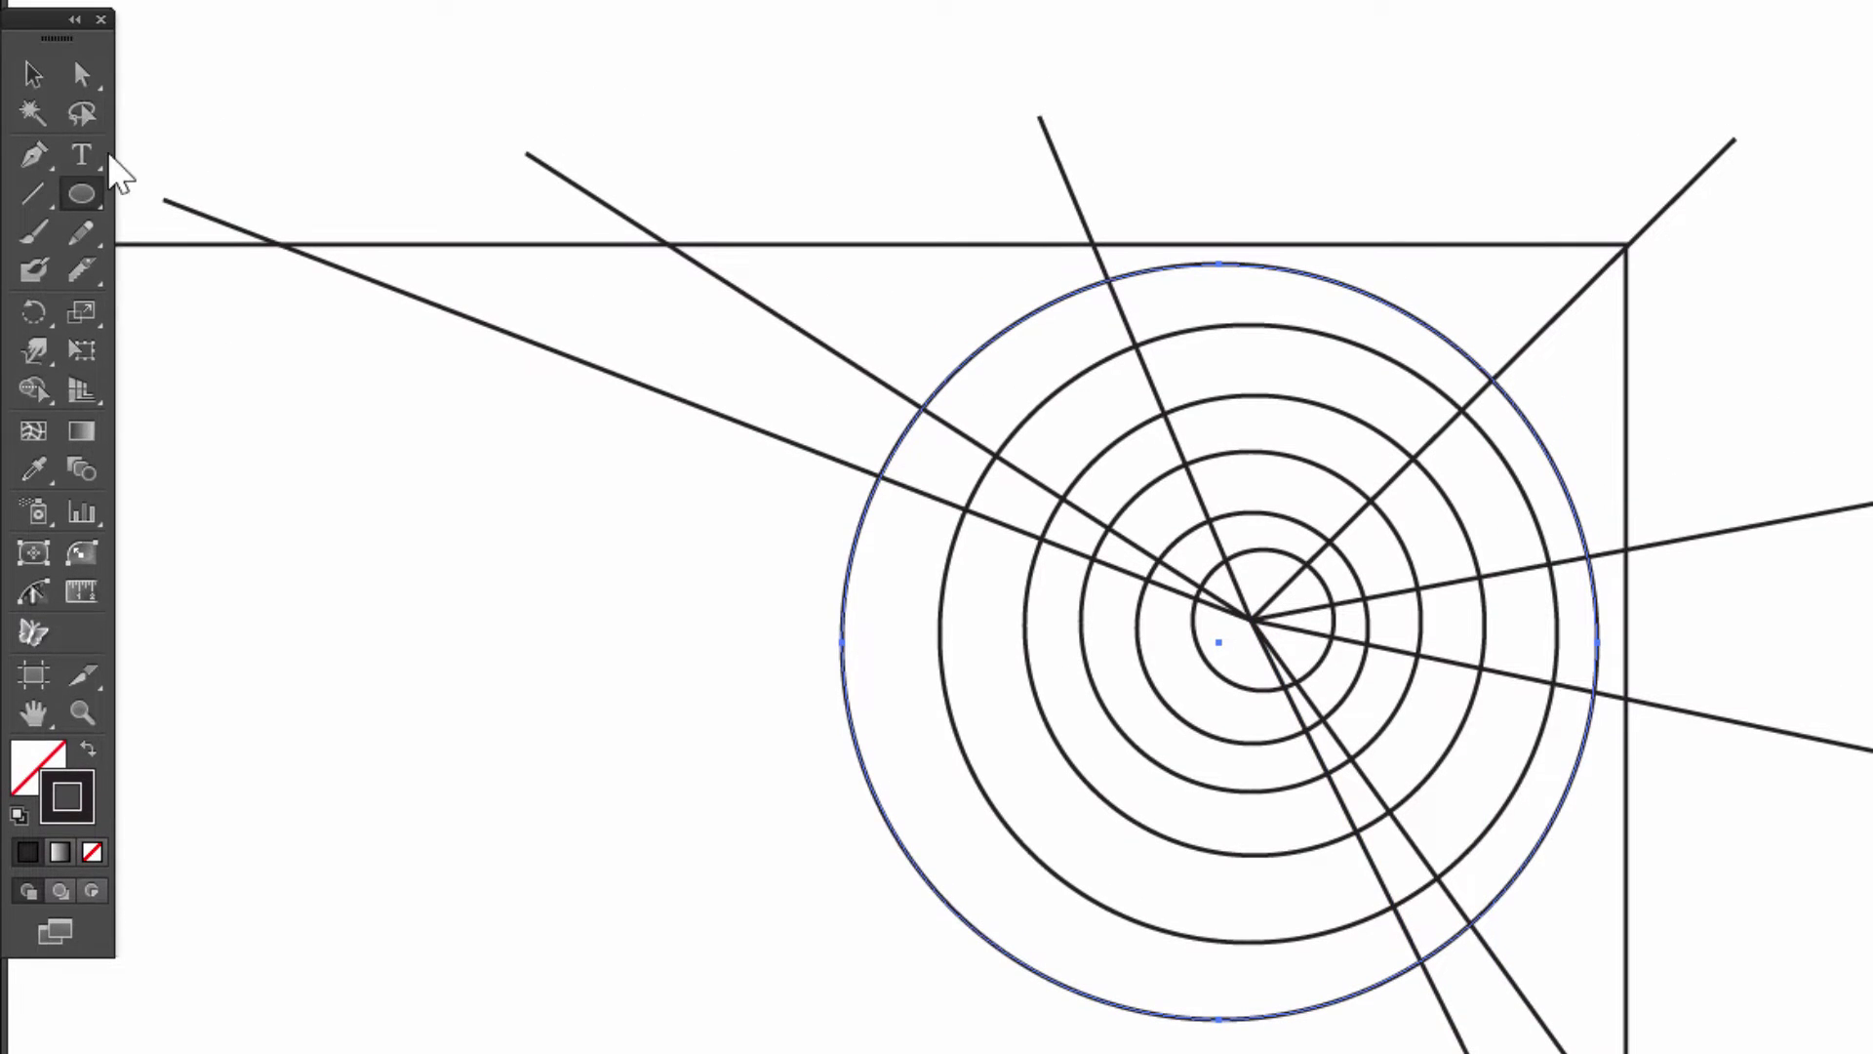
Step: Center the six circles on each other horizontally and vertically
left_click(34, 76)
left_click_drag(638, 673, 1174, 1016)
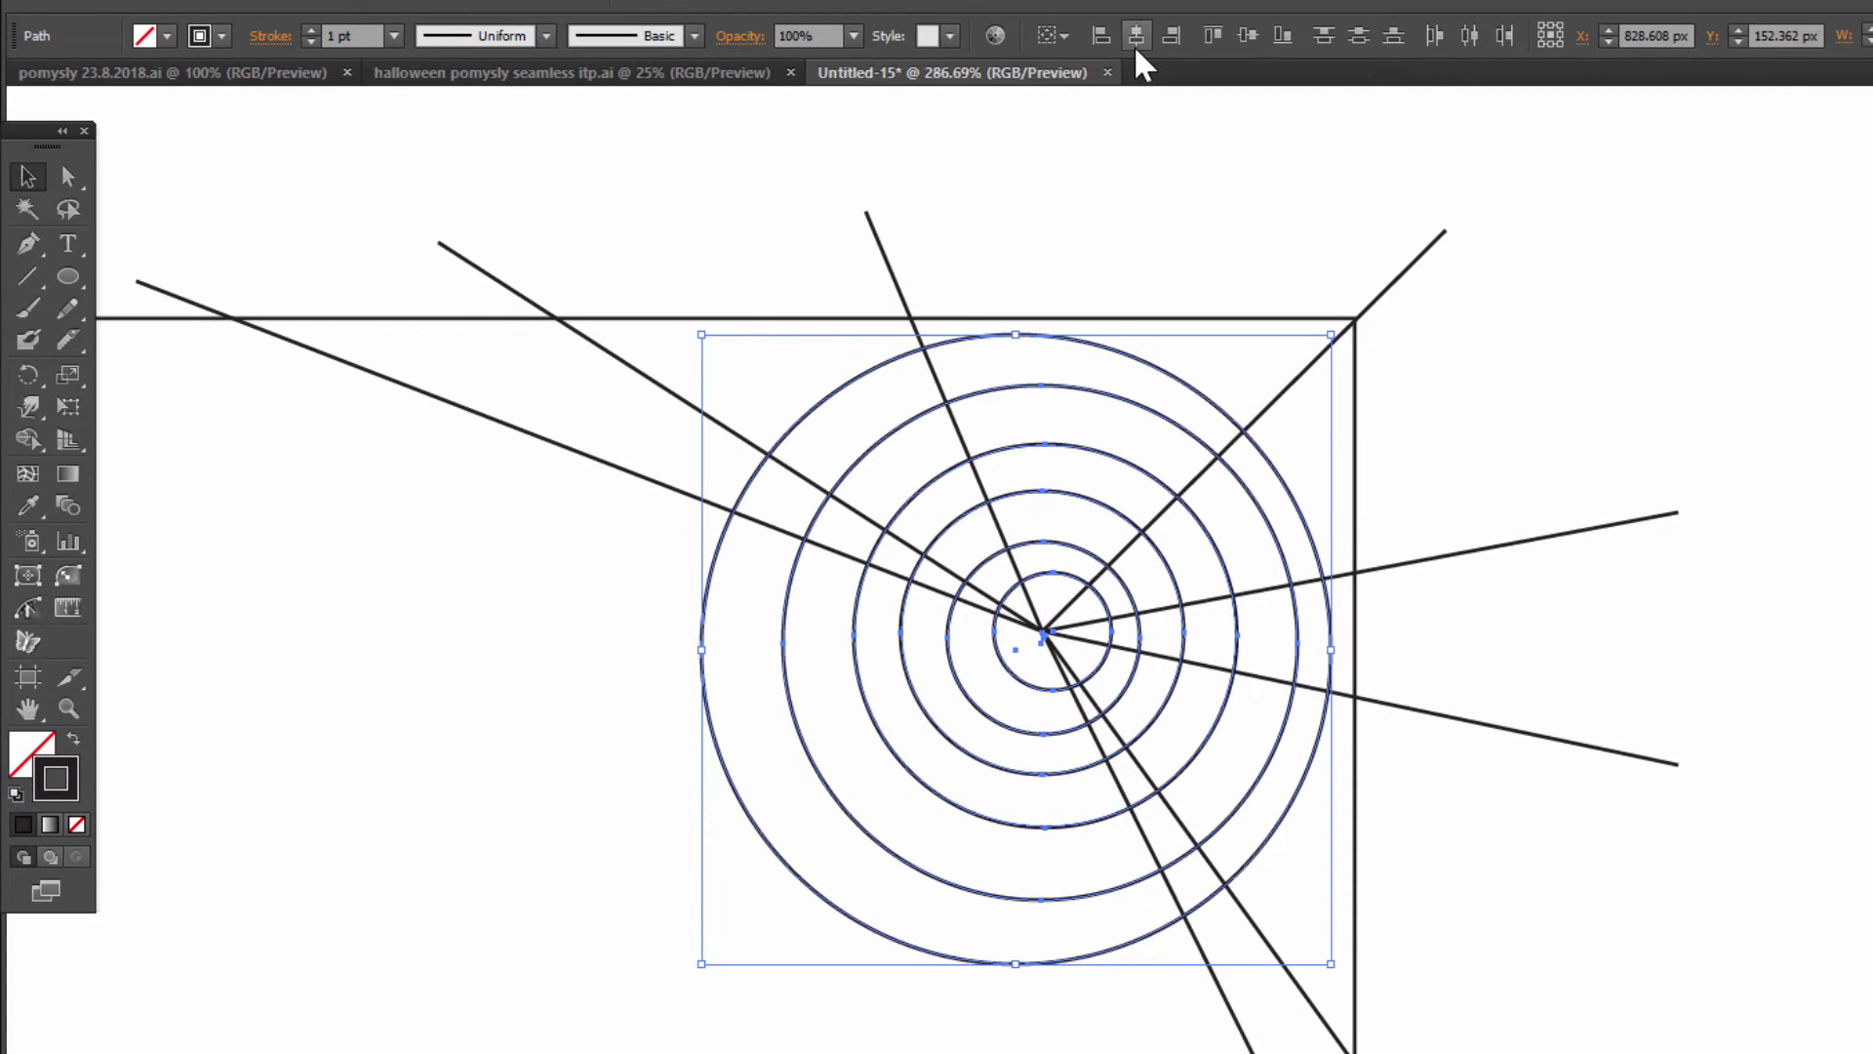
left_click(1138, 47)
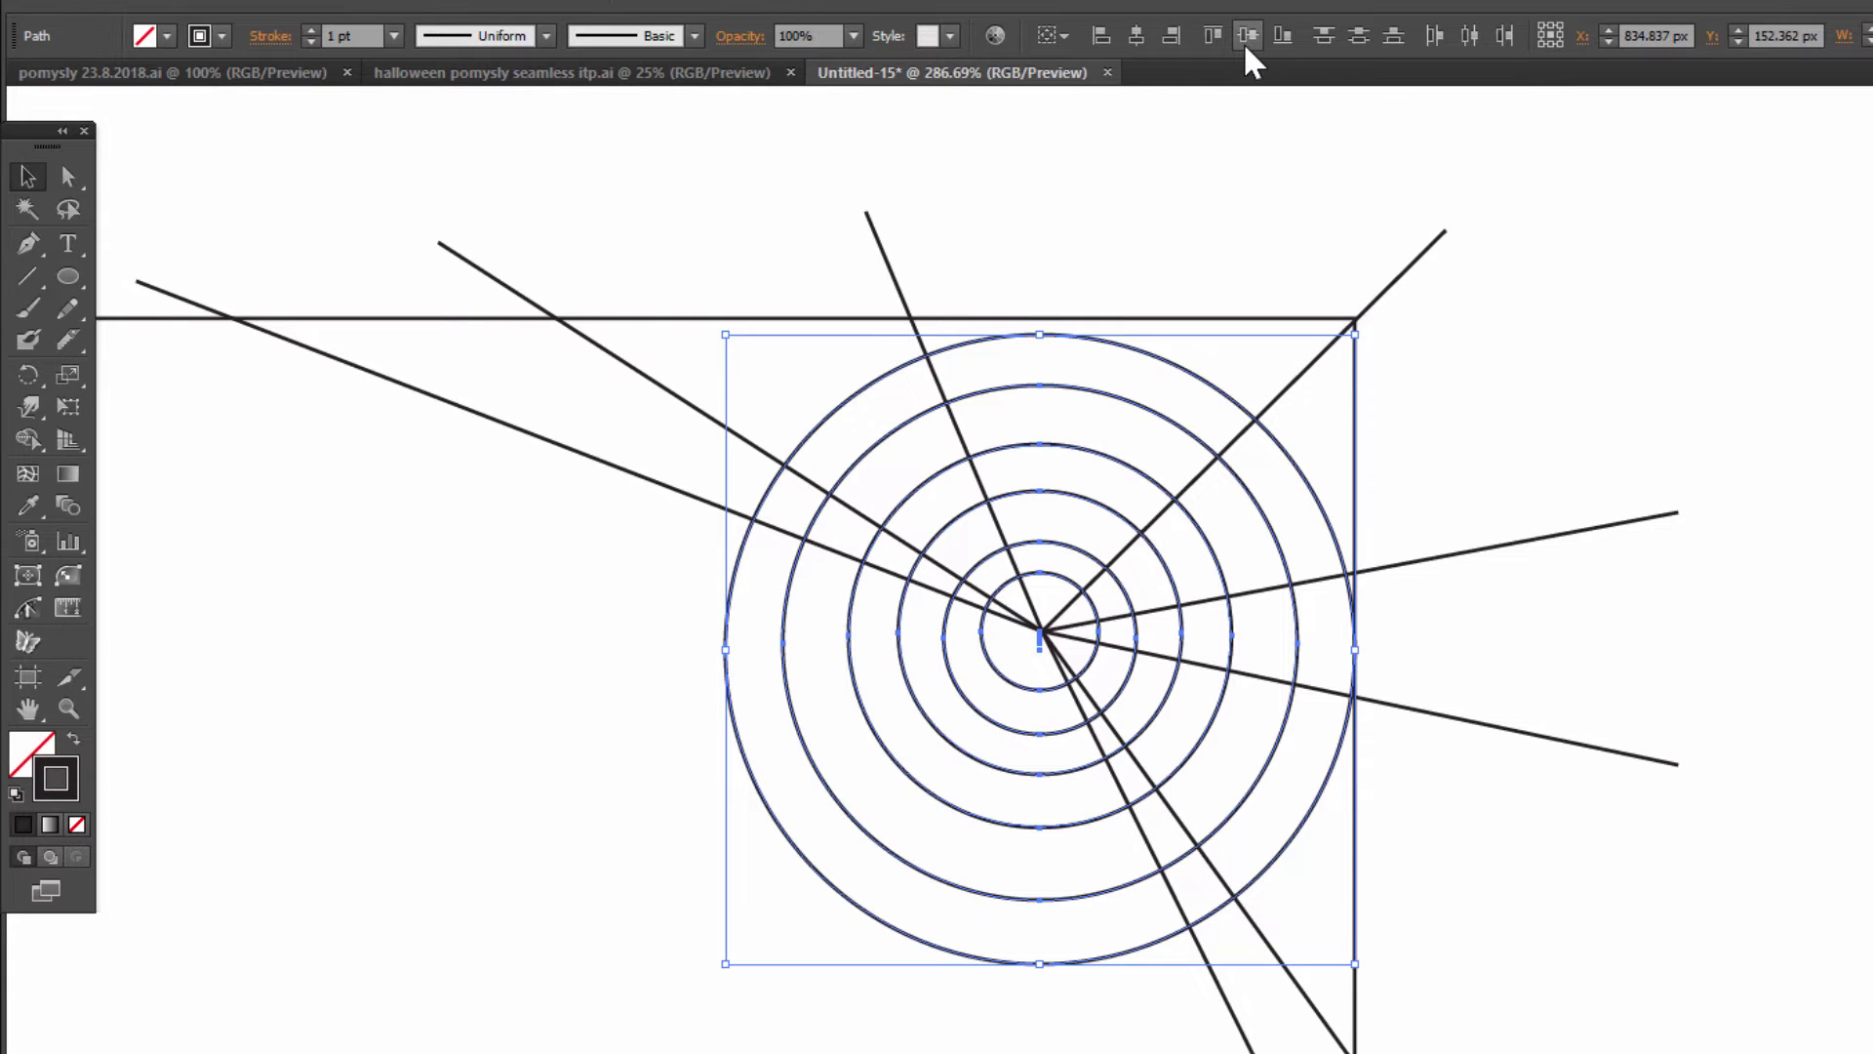
left_click(1246, 46)
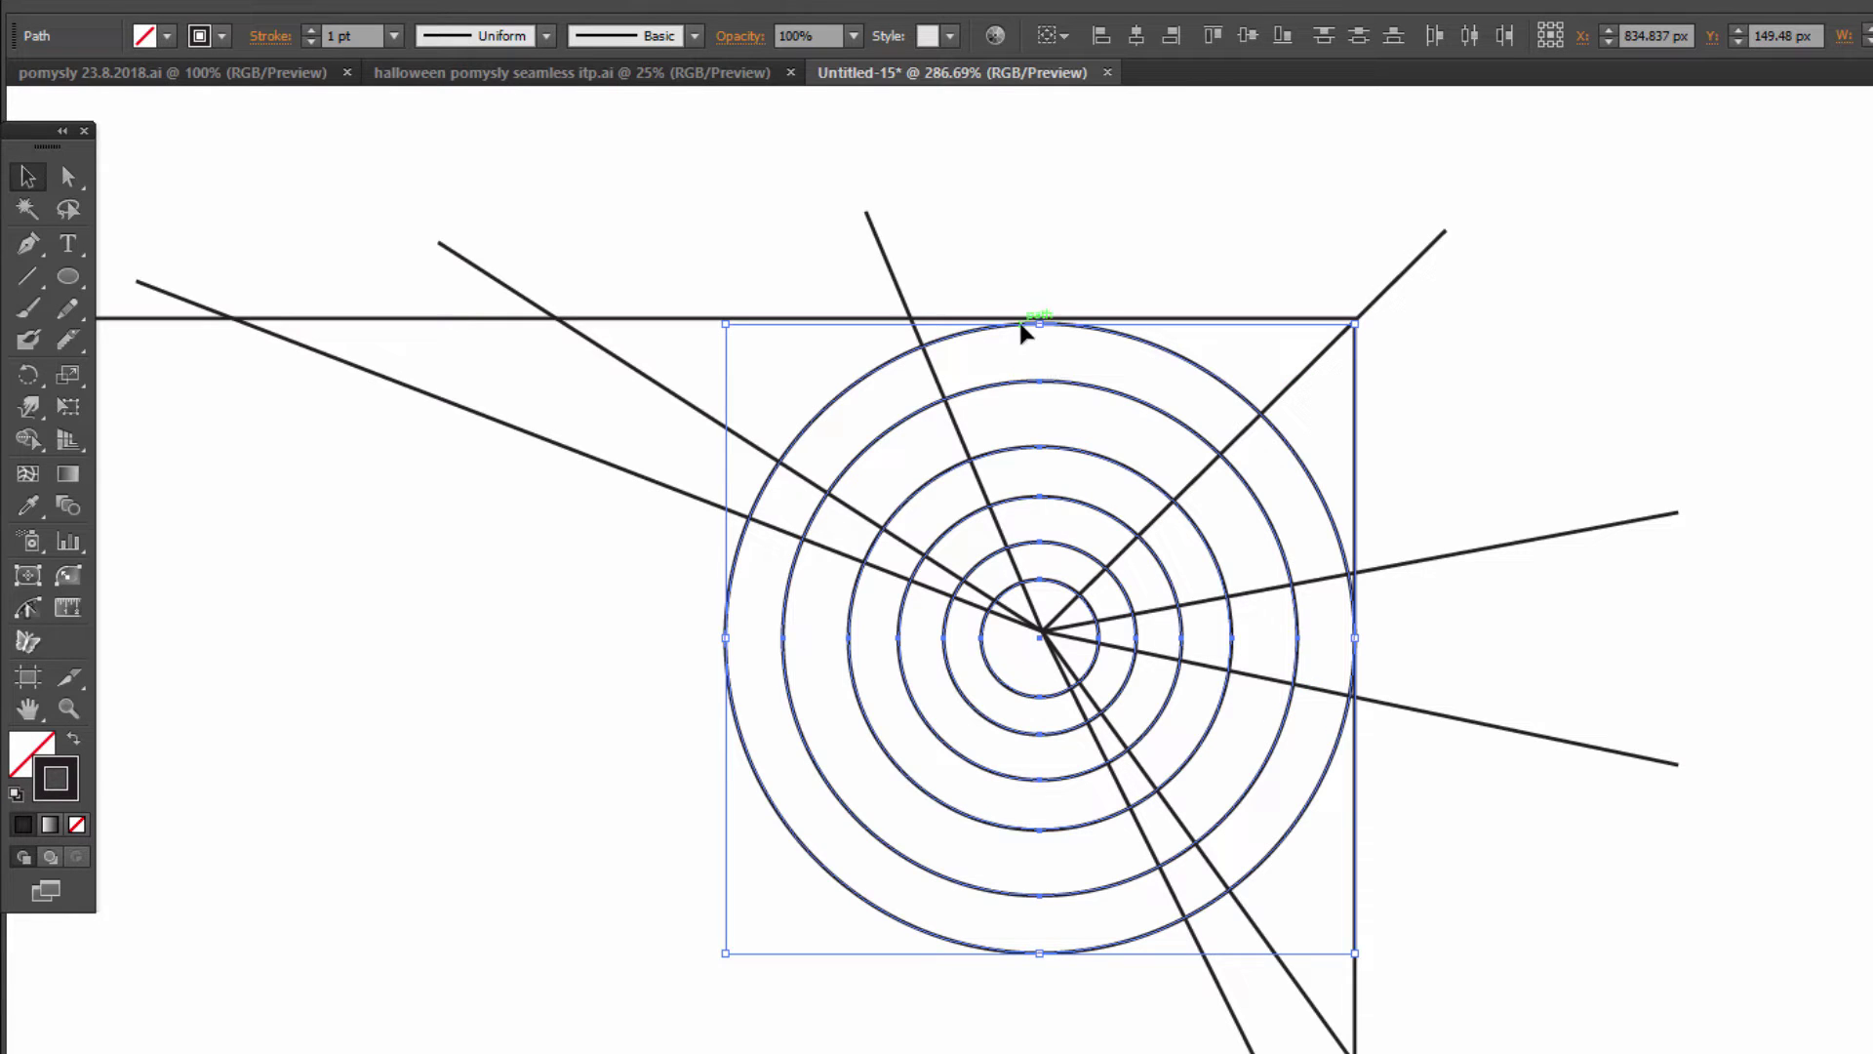
Step: Scale the outermost circle down to sit just inside the square's top and right edges
left_click(893, 252)
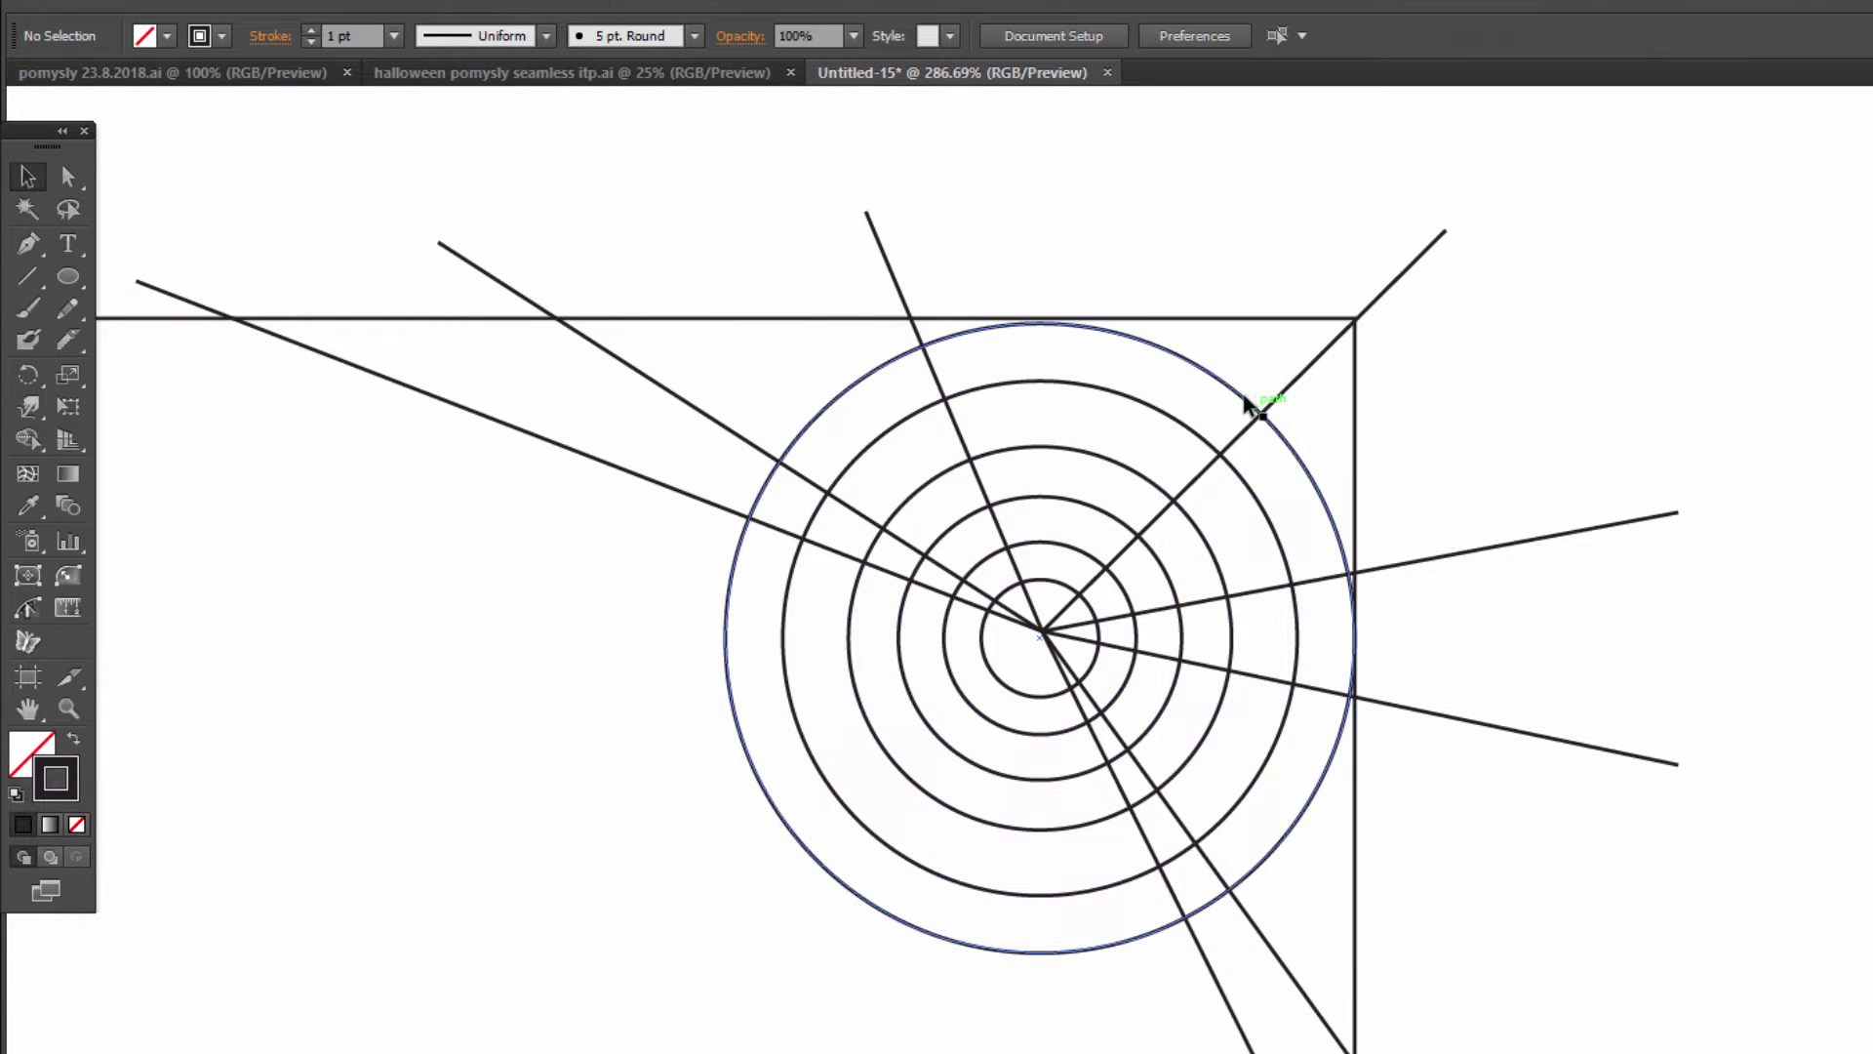
left_click(1231, 393)
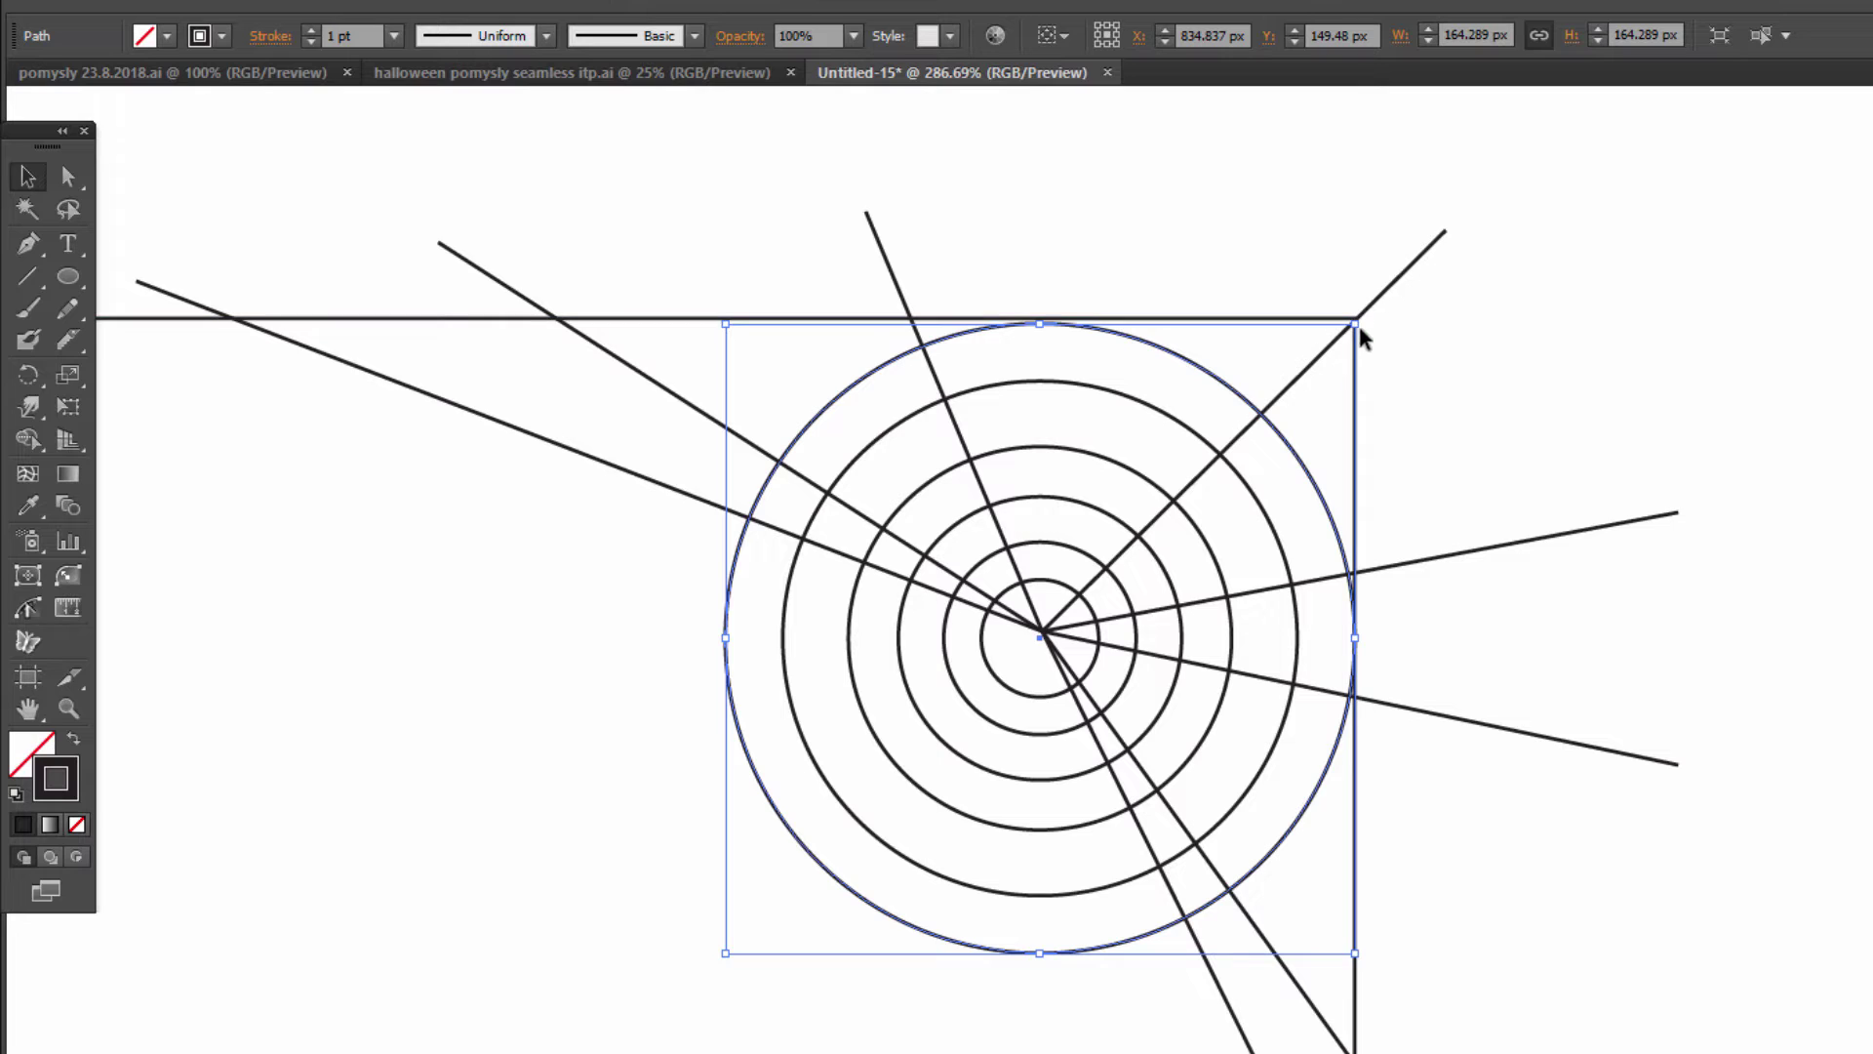
left_click_drag(1354, 321, 1333, 340)
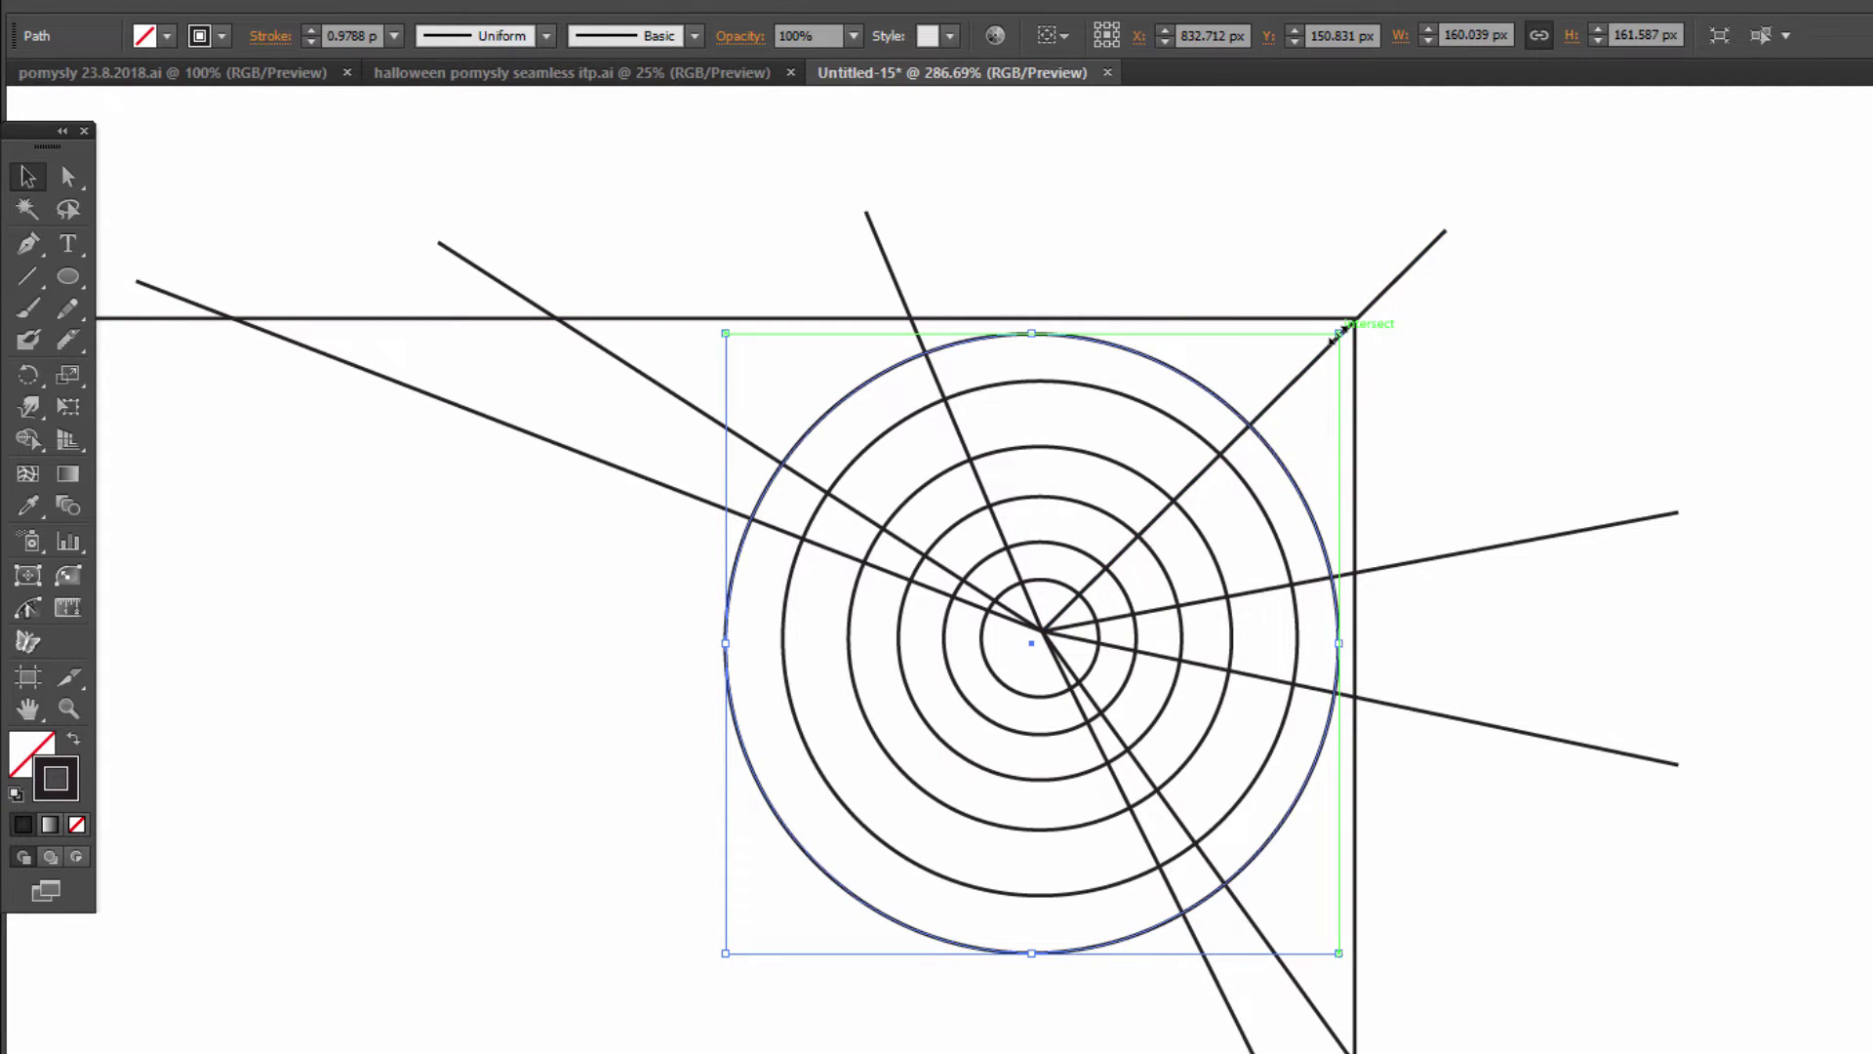
left_click(1480, 448)
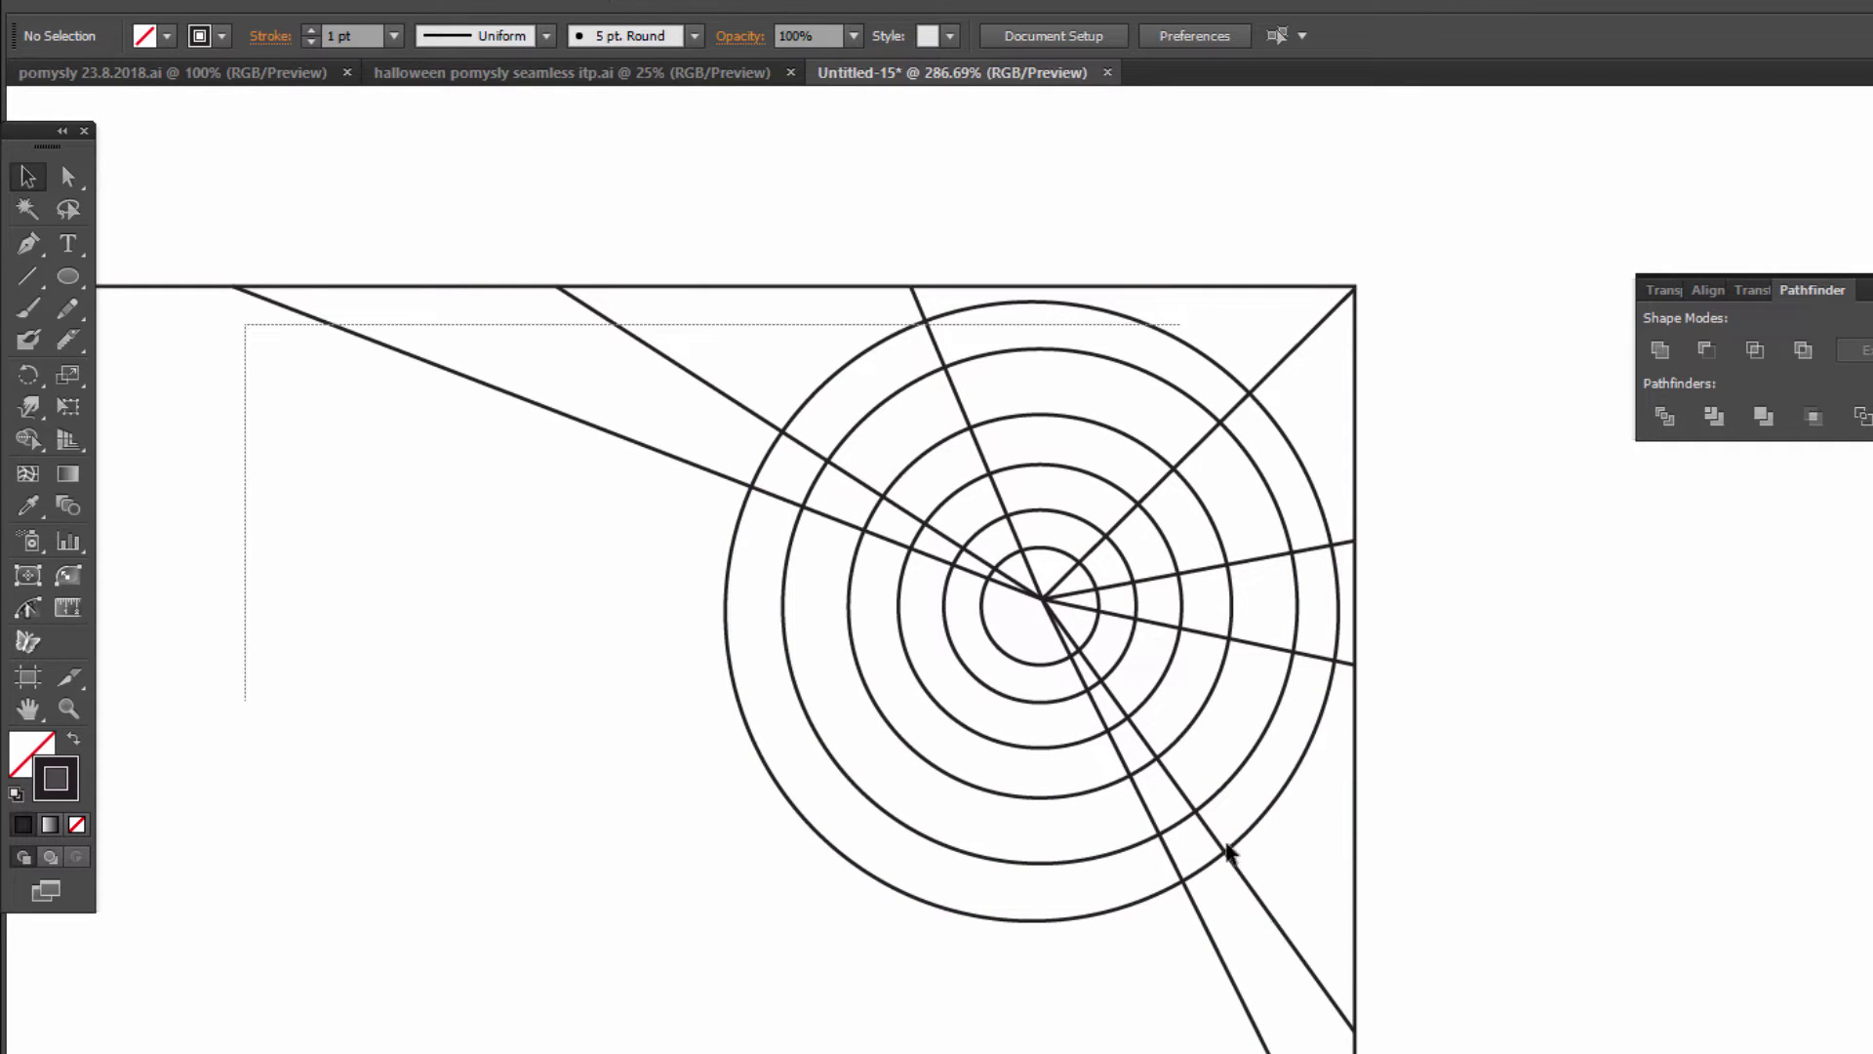
Step: Marquee-select all six circles and eight spokes with the Direct Selection tool
left_click_drag(245, 324, 1334, 1052)
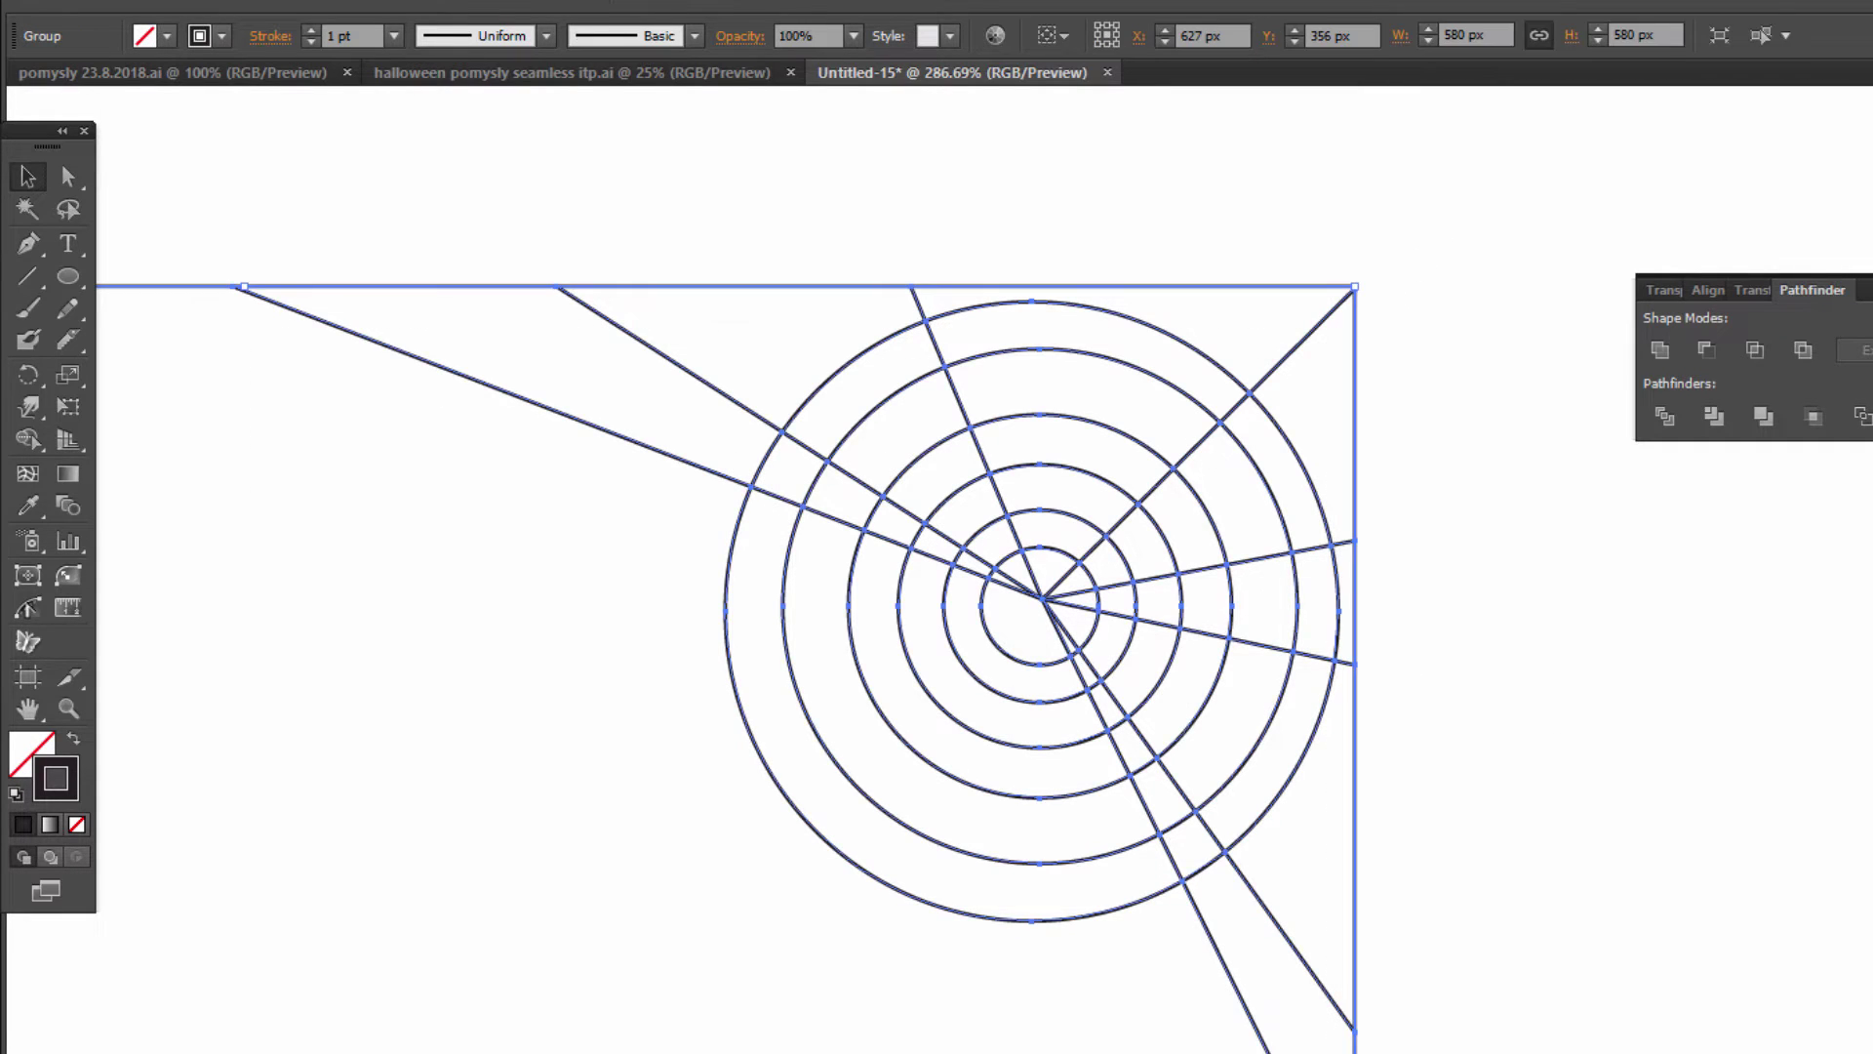
left_click(57, 169)
left_click(698, 349)
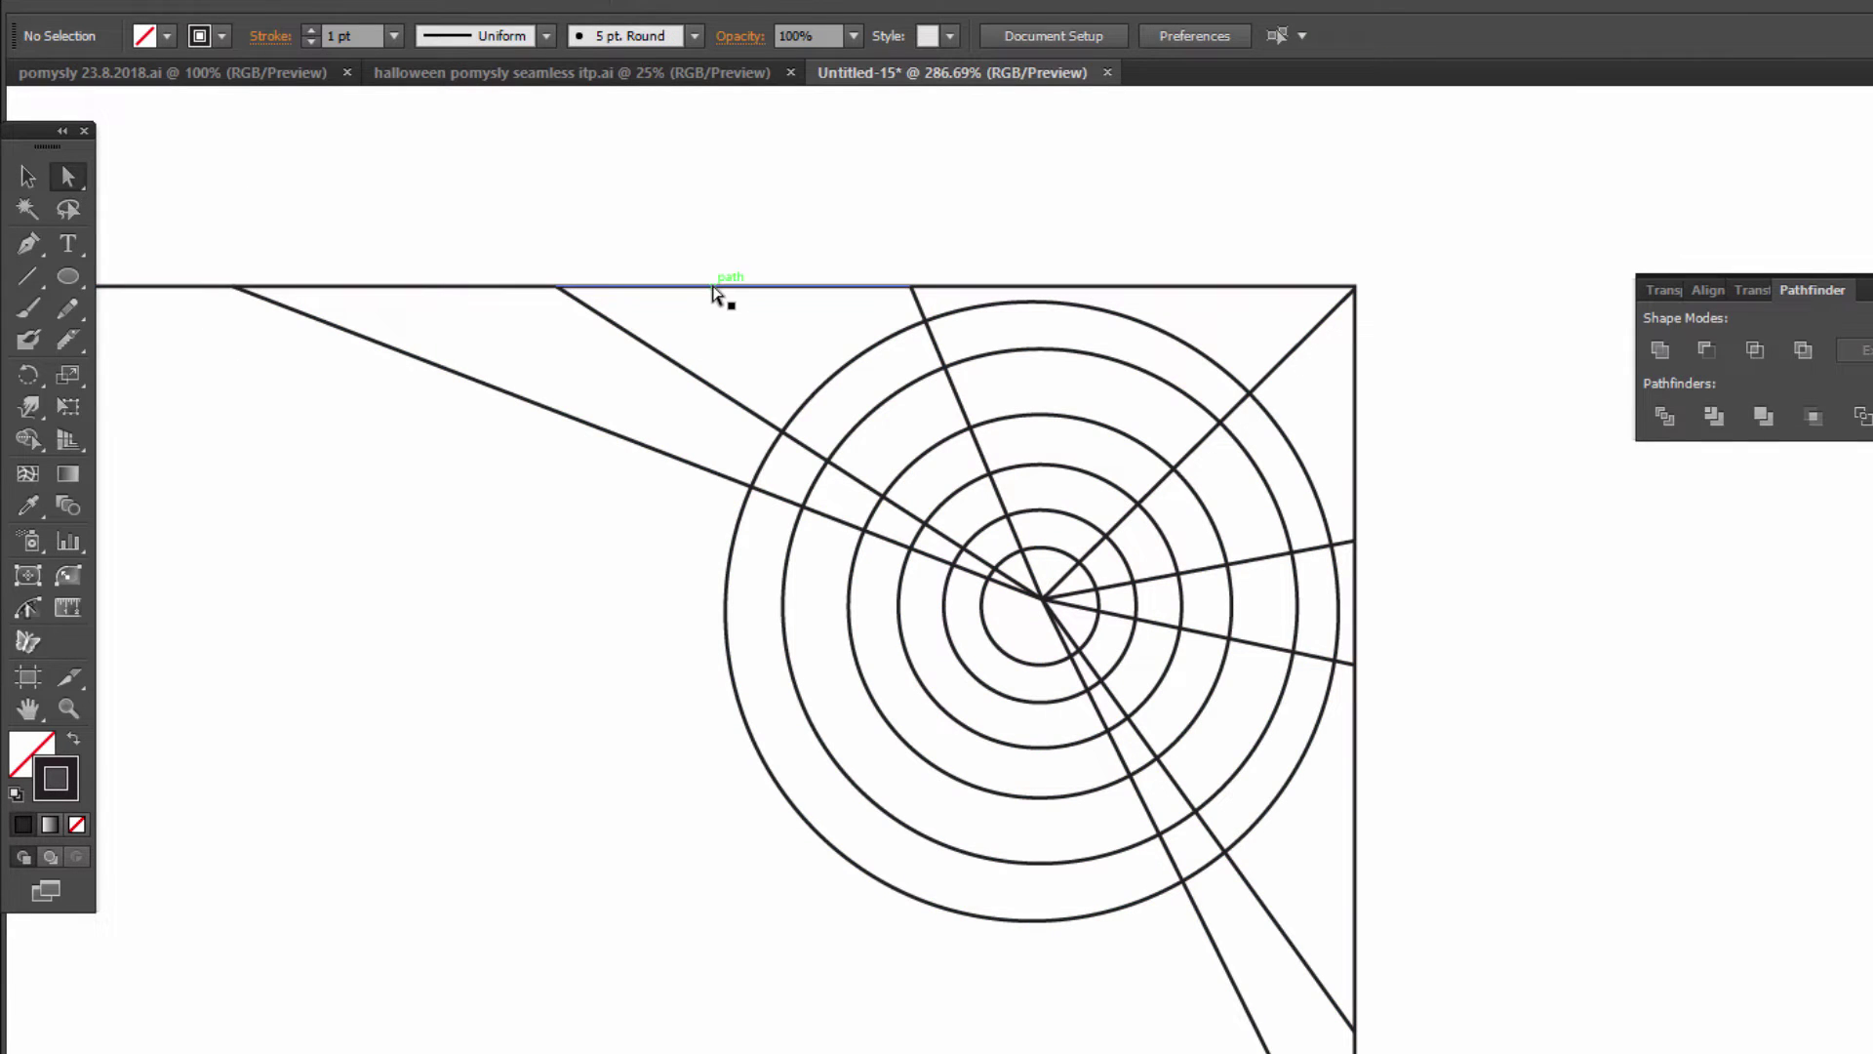
left_click(65, 181)
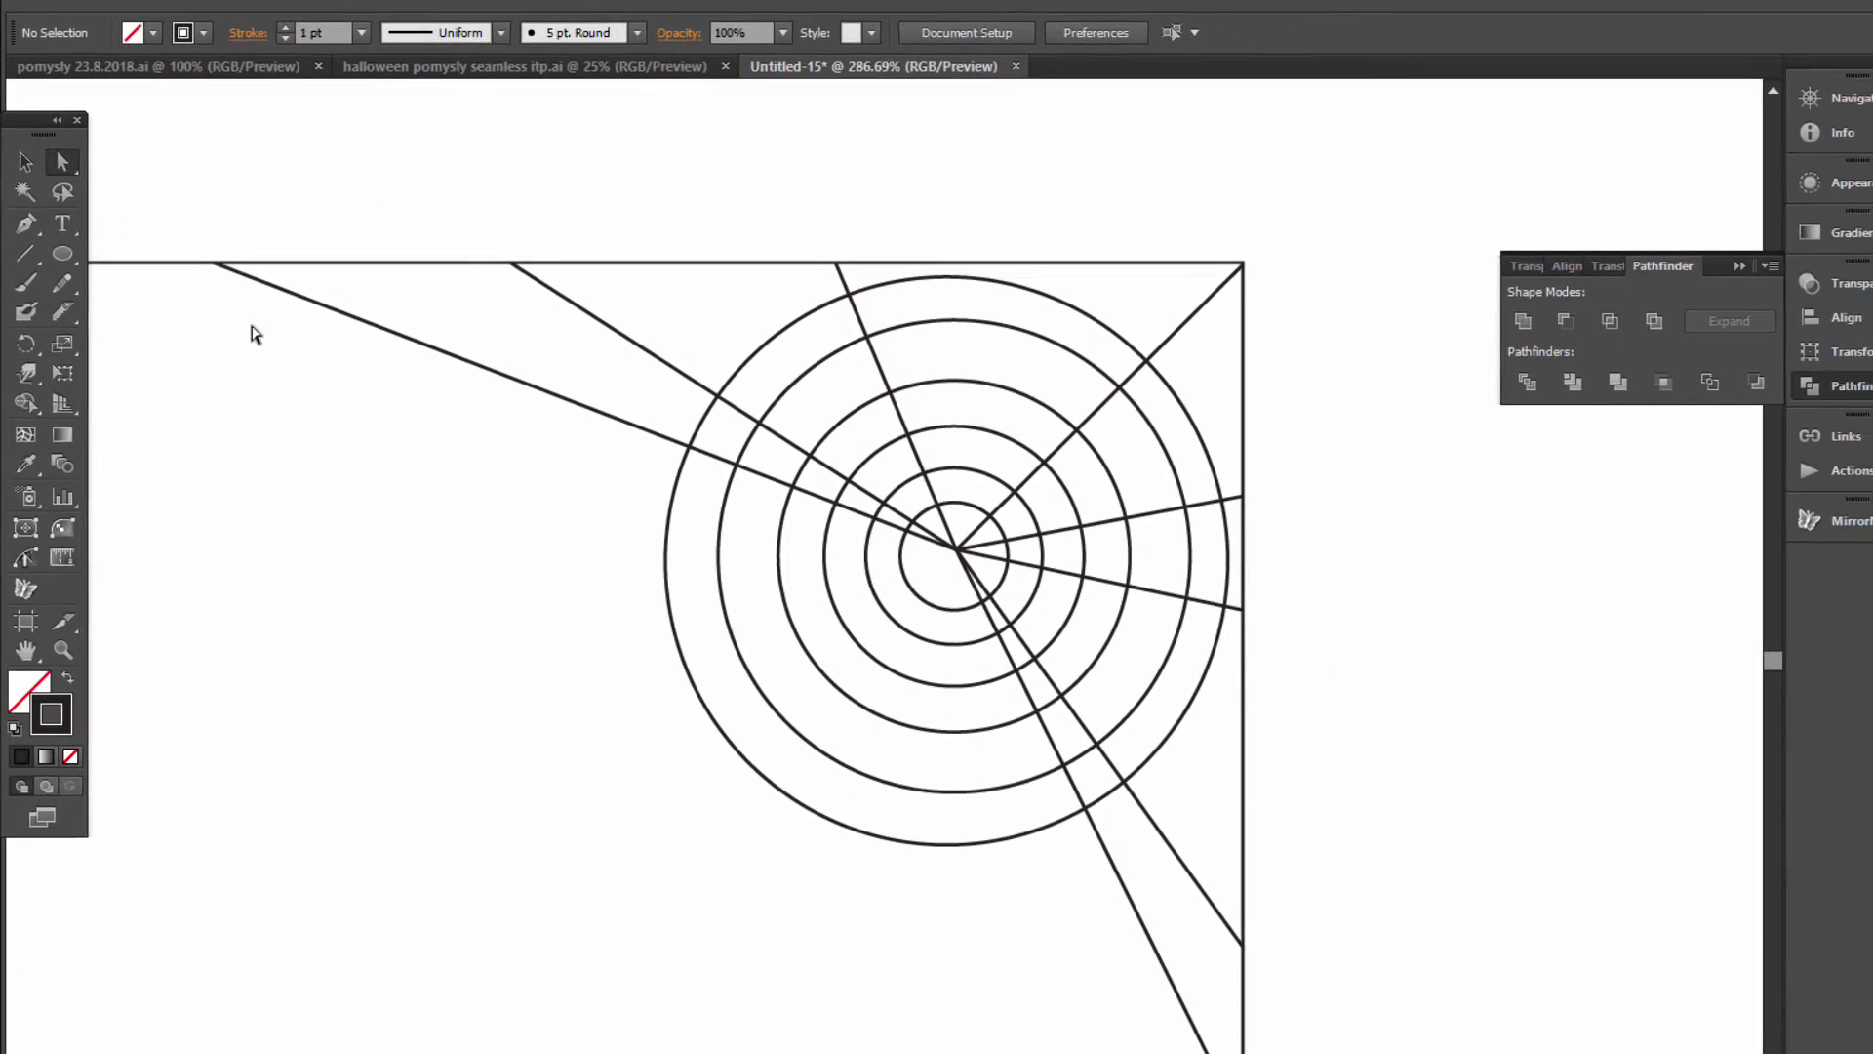
left_click_drag(225, 303, 1240, 1006)
left_click_drag(1068, 866, 1136, 1034)
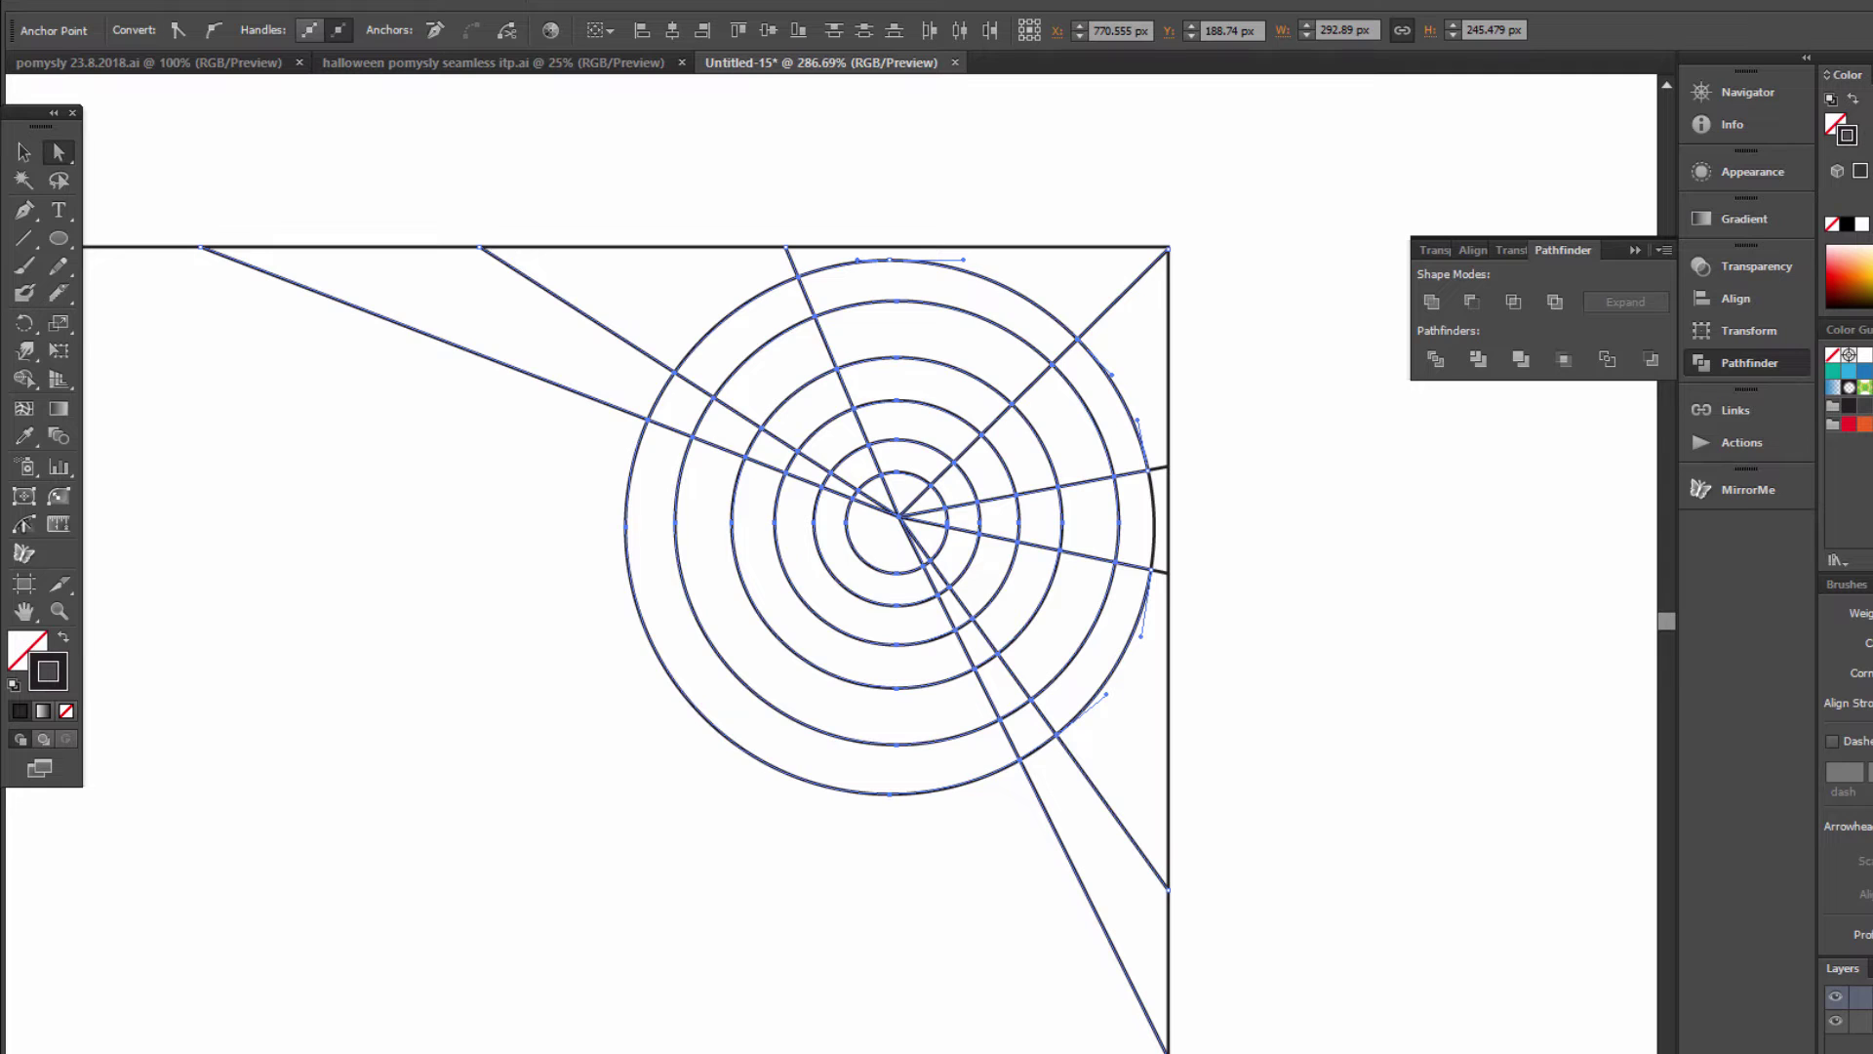
left_click_drag(176, 261, 1154, 1053)
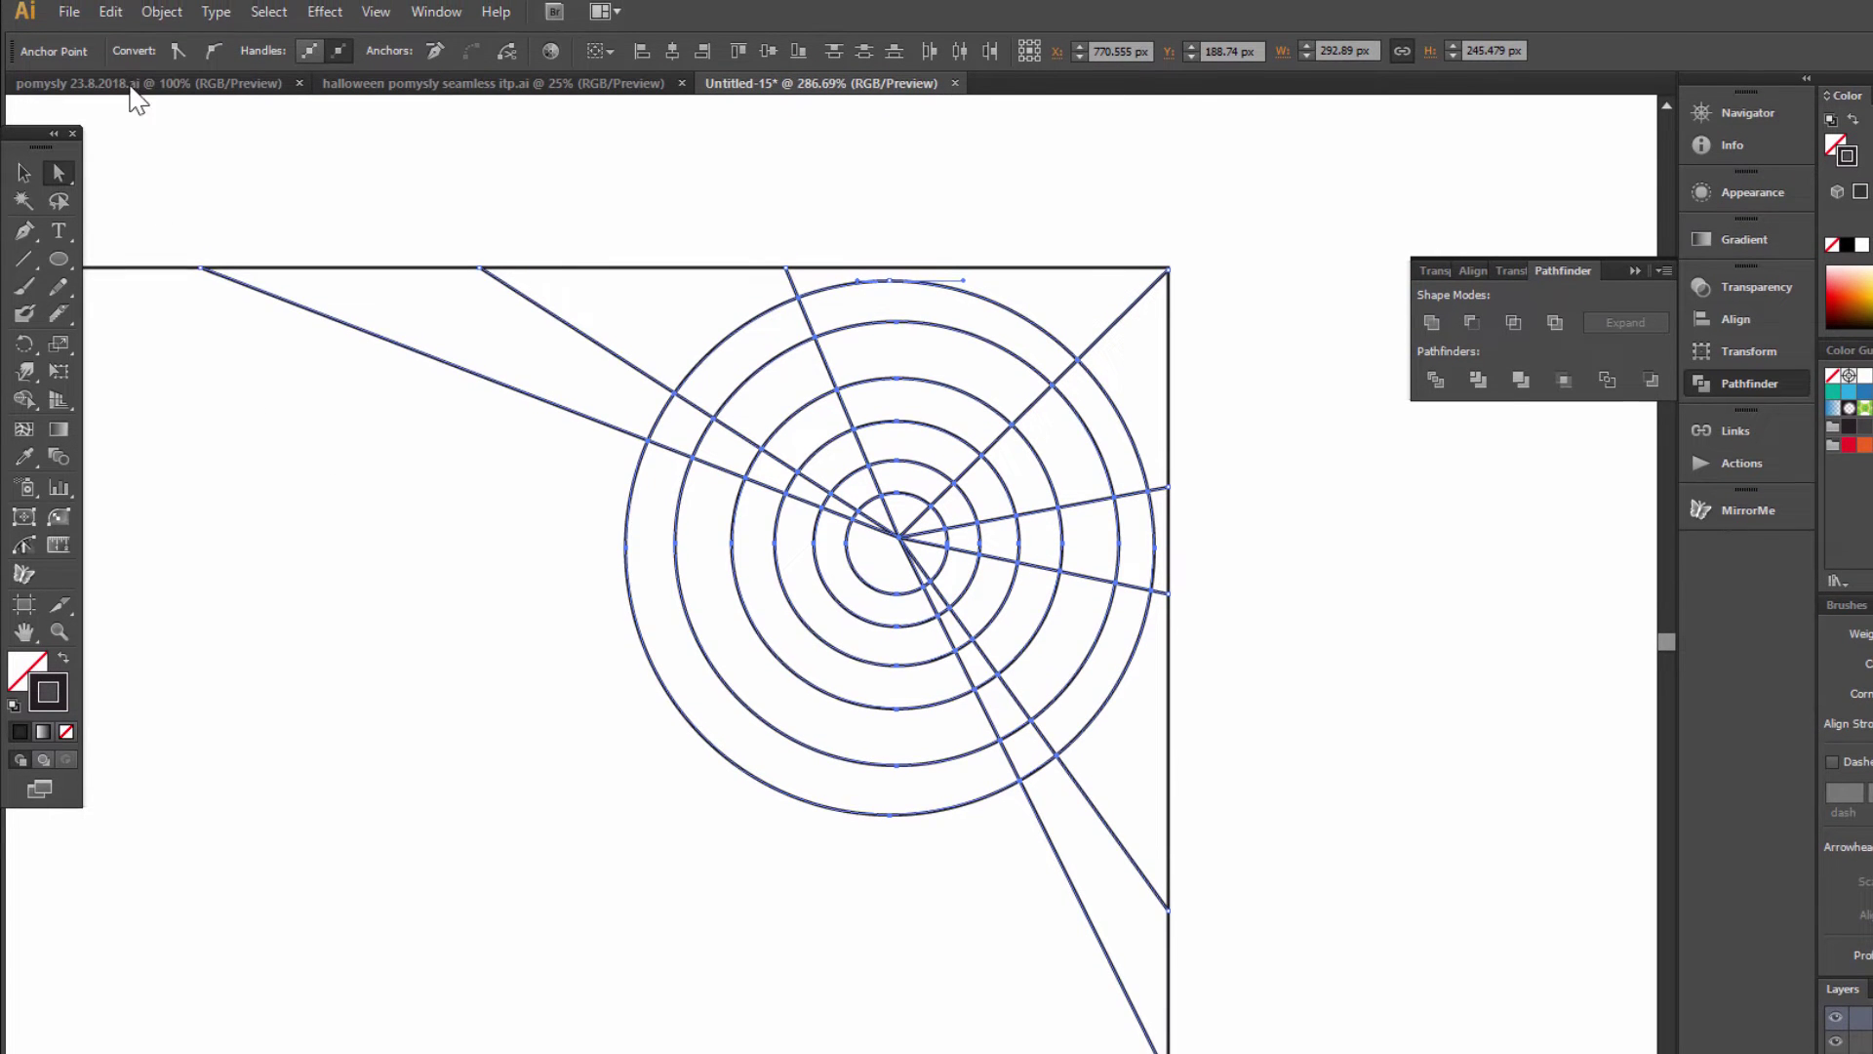
Step: Simplify the web's circles using Straight Lines at a 180° angle threshold, then deselect
left_click(151, 16)
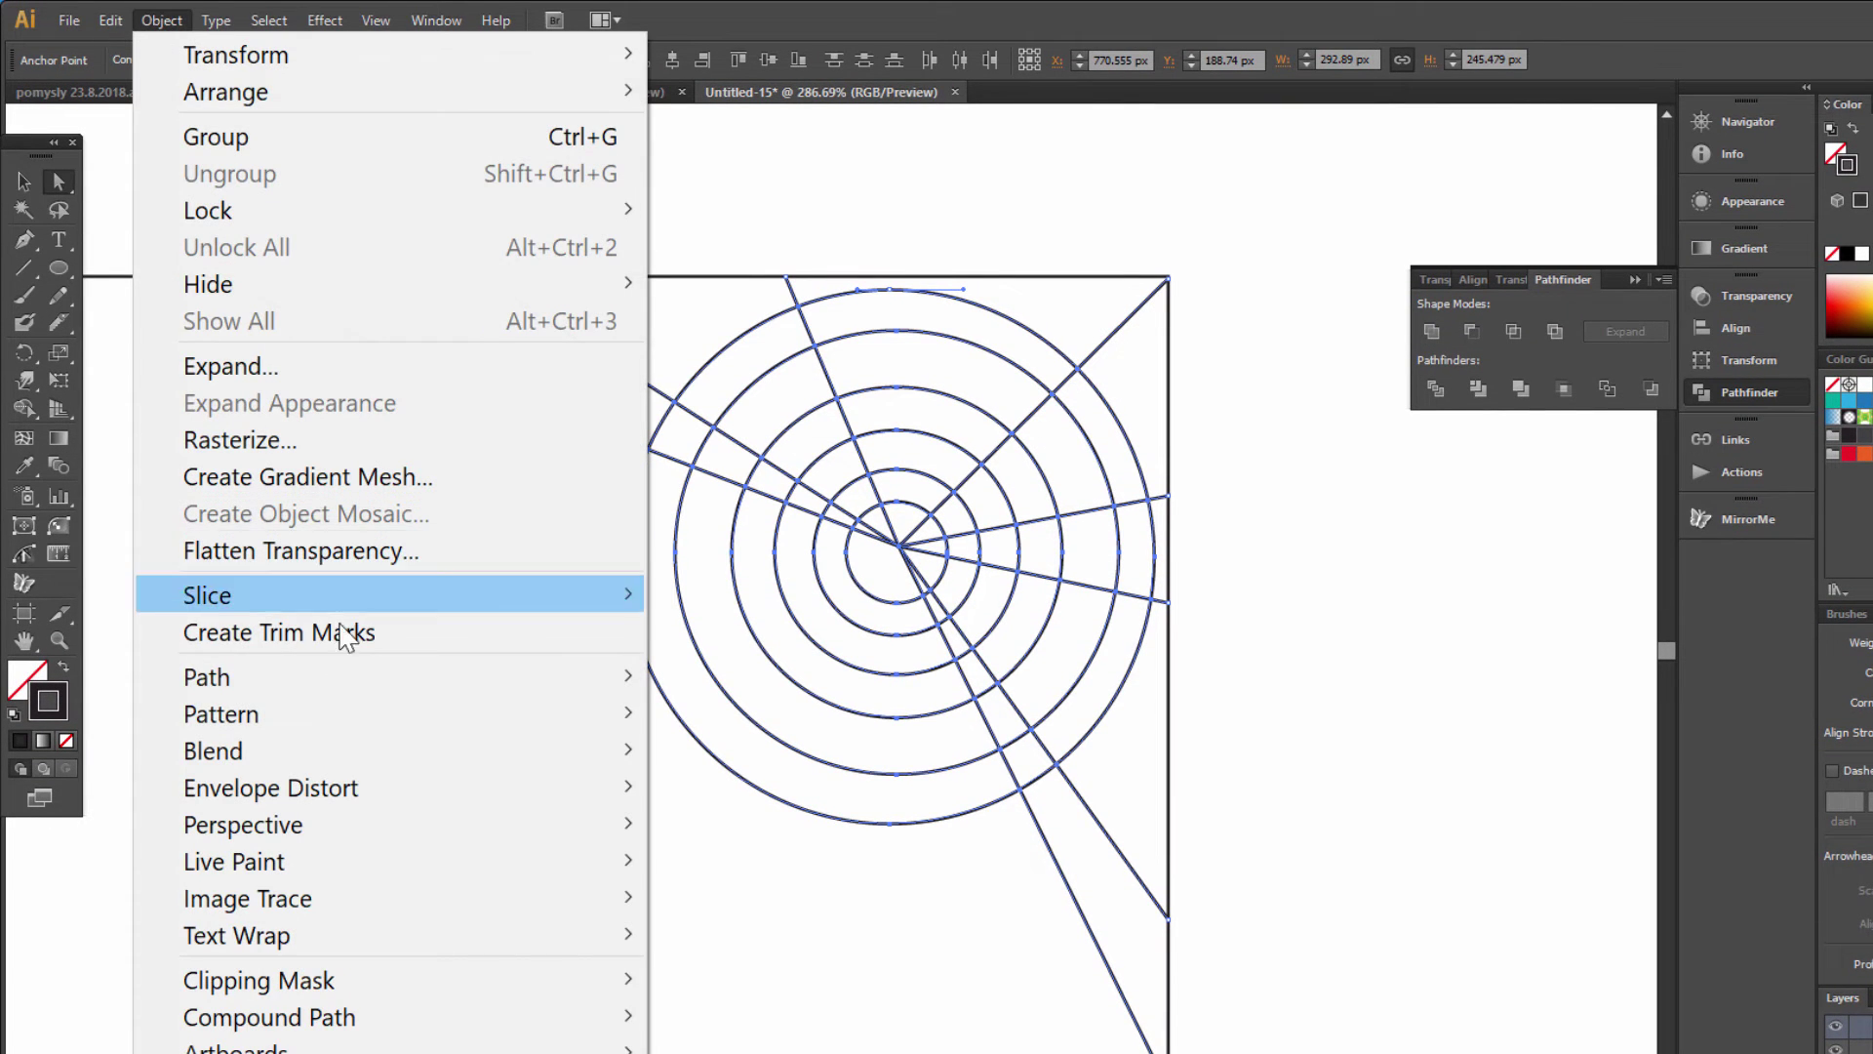
mouse_move(459, 690)
left_click(792, 856)
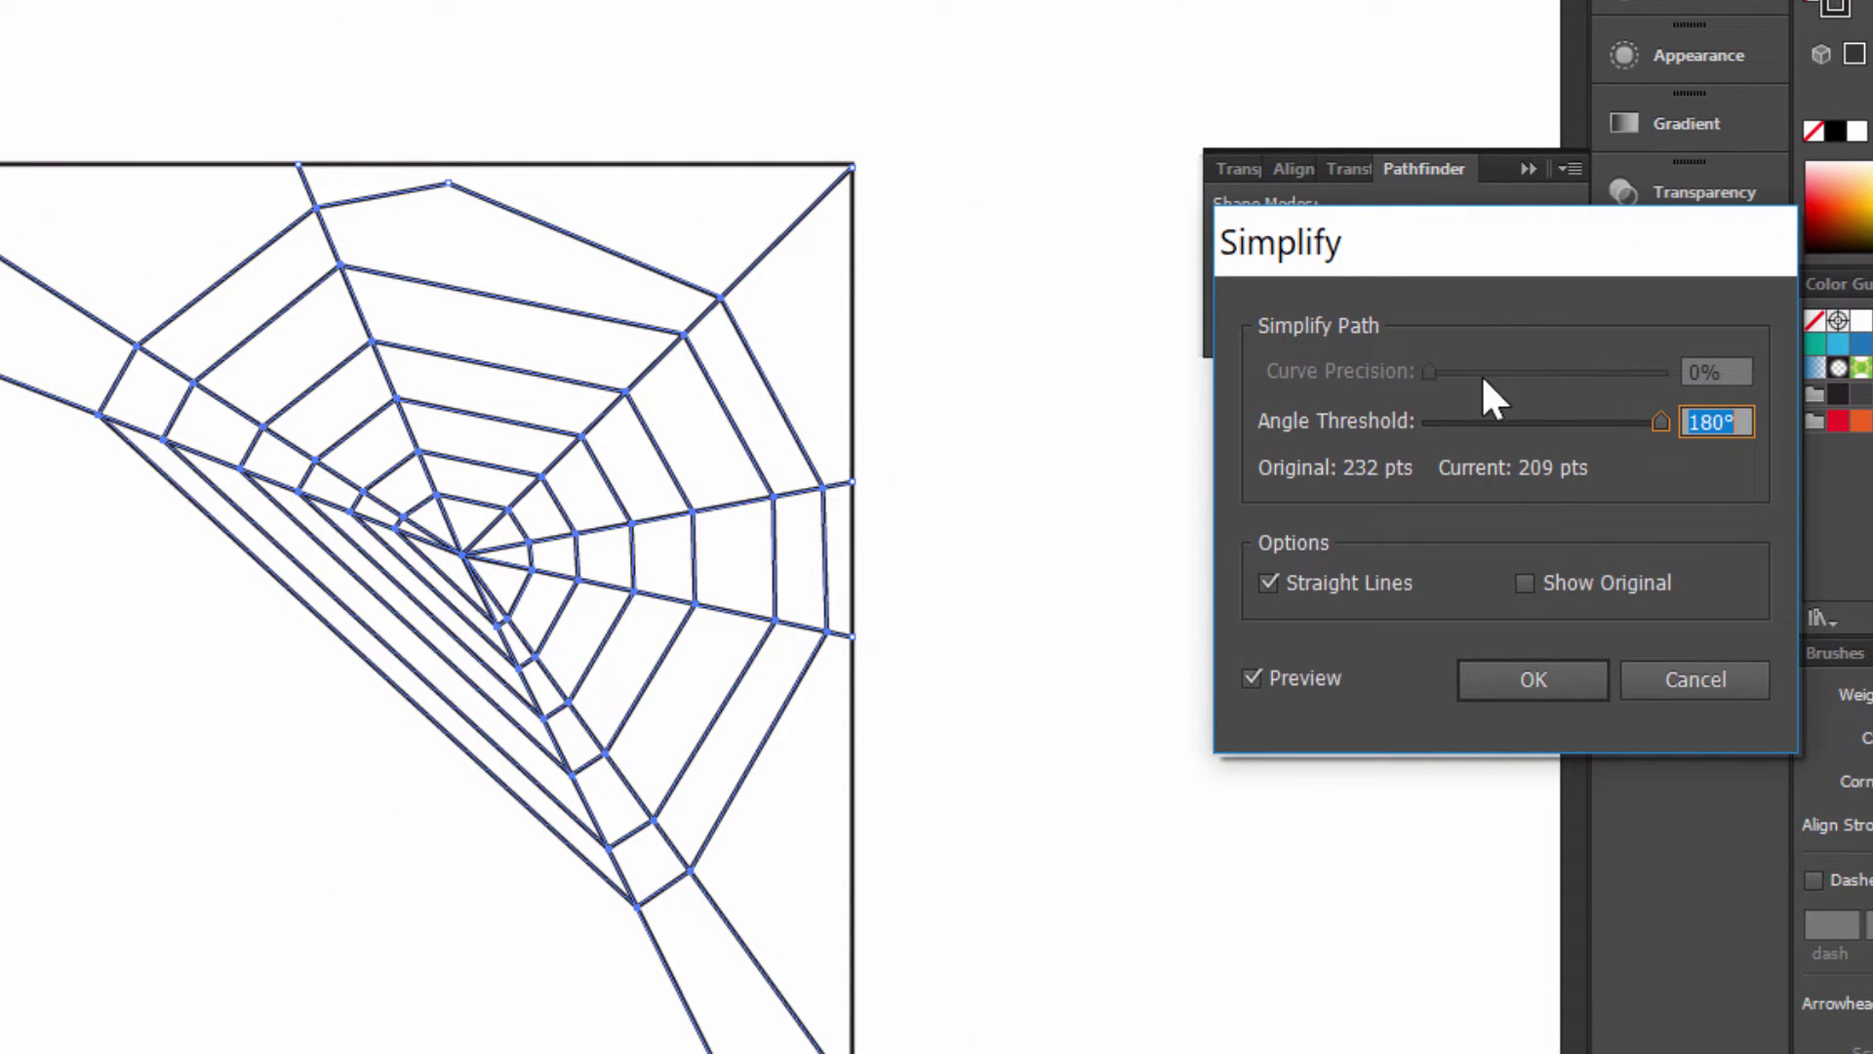
left_click(1388, 577)
left_click(1387, 577)
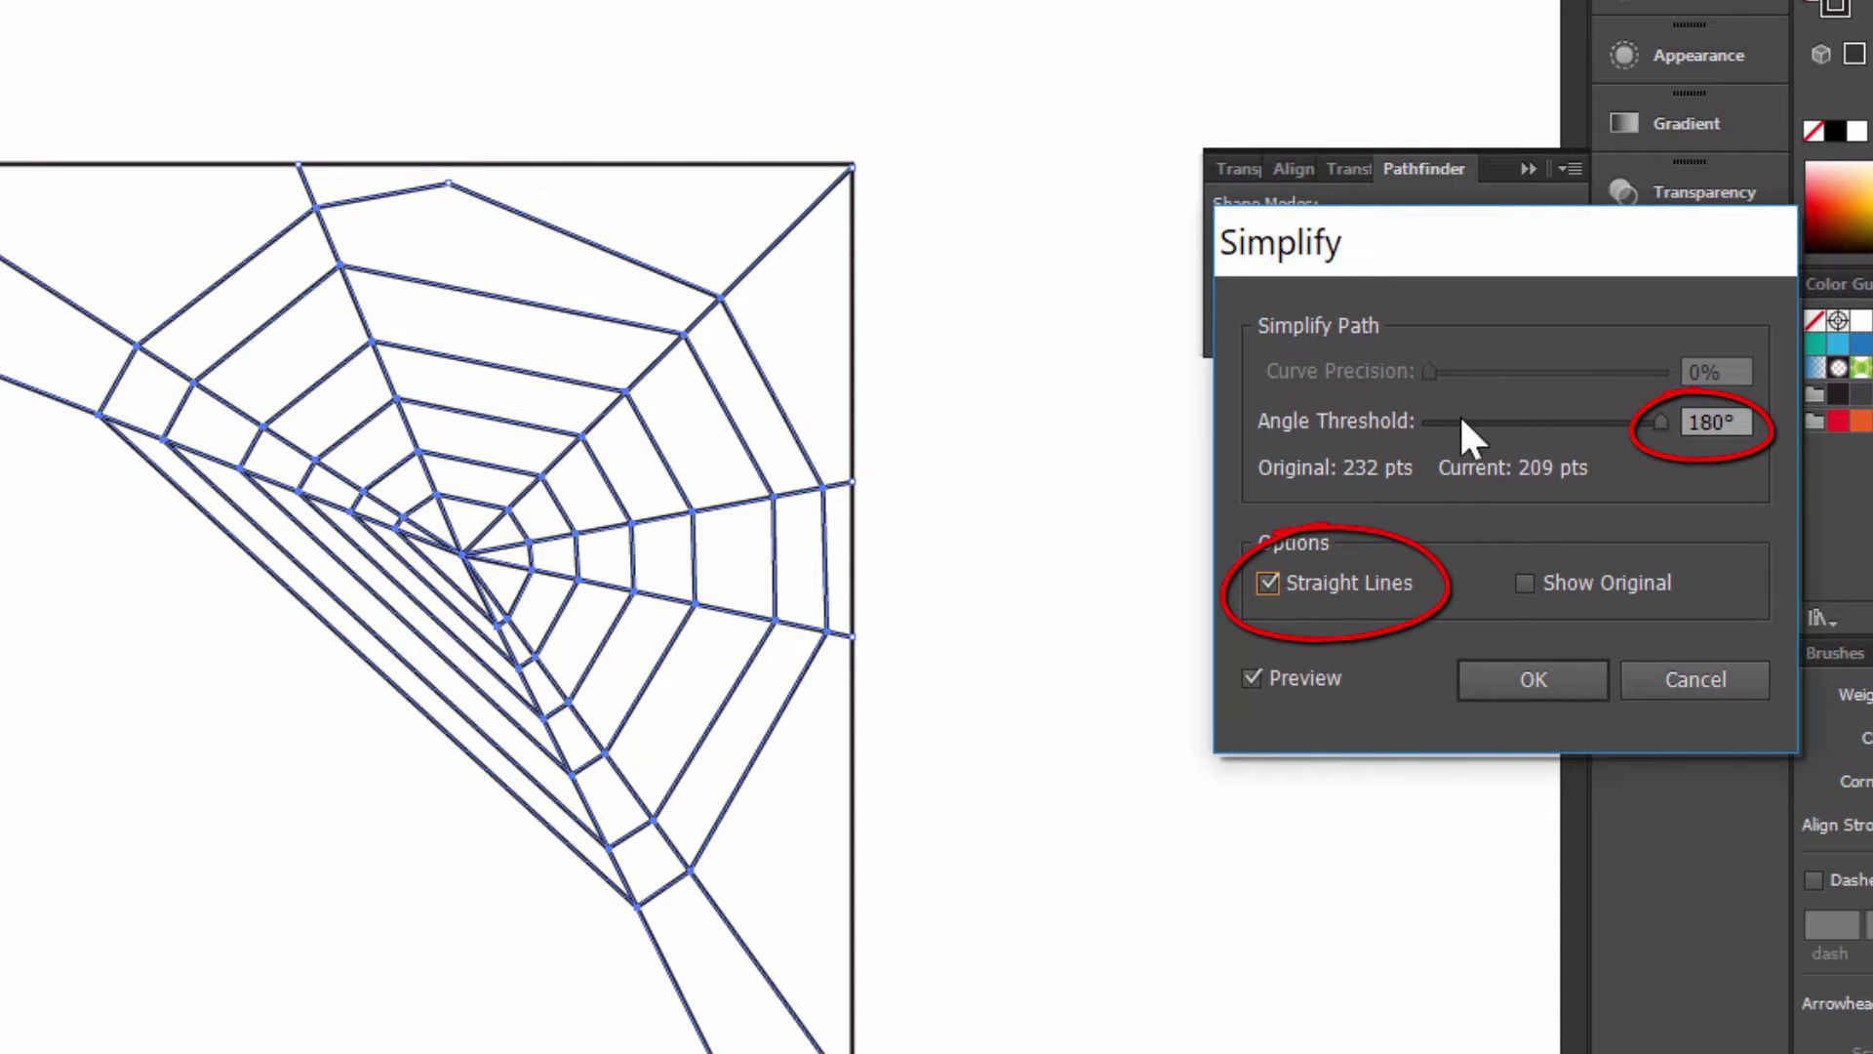
left_click(1534, 680)
left_click(426, 77)
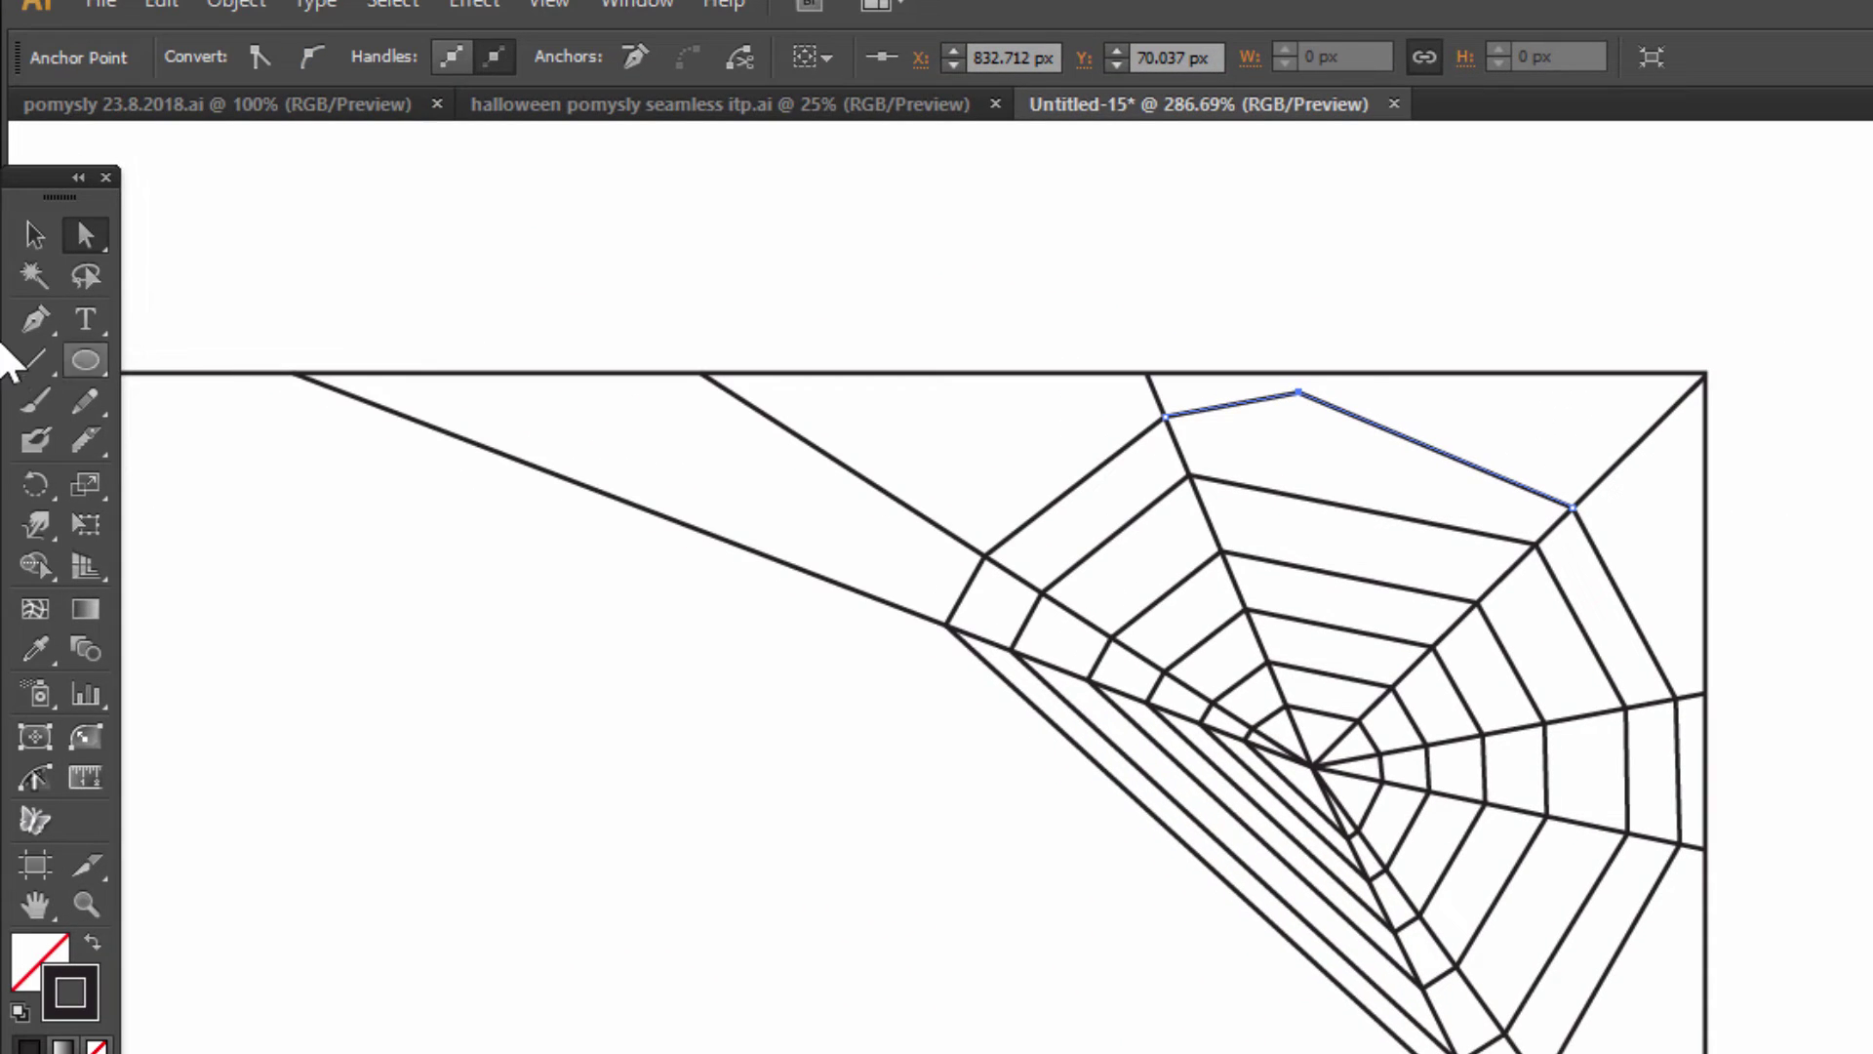
Step: Delete the middle anchor point of the web's outermost top strand to straighten it
left_click(37, 322)
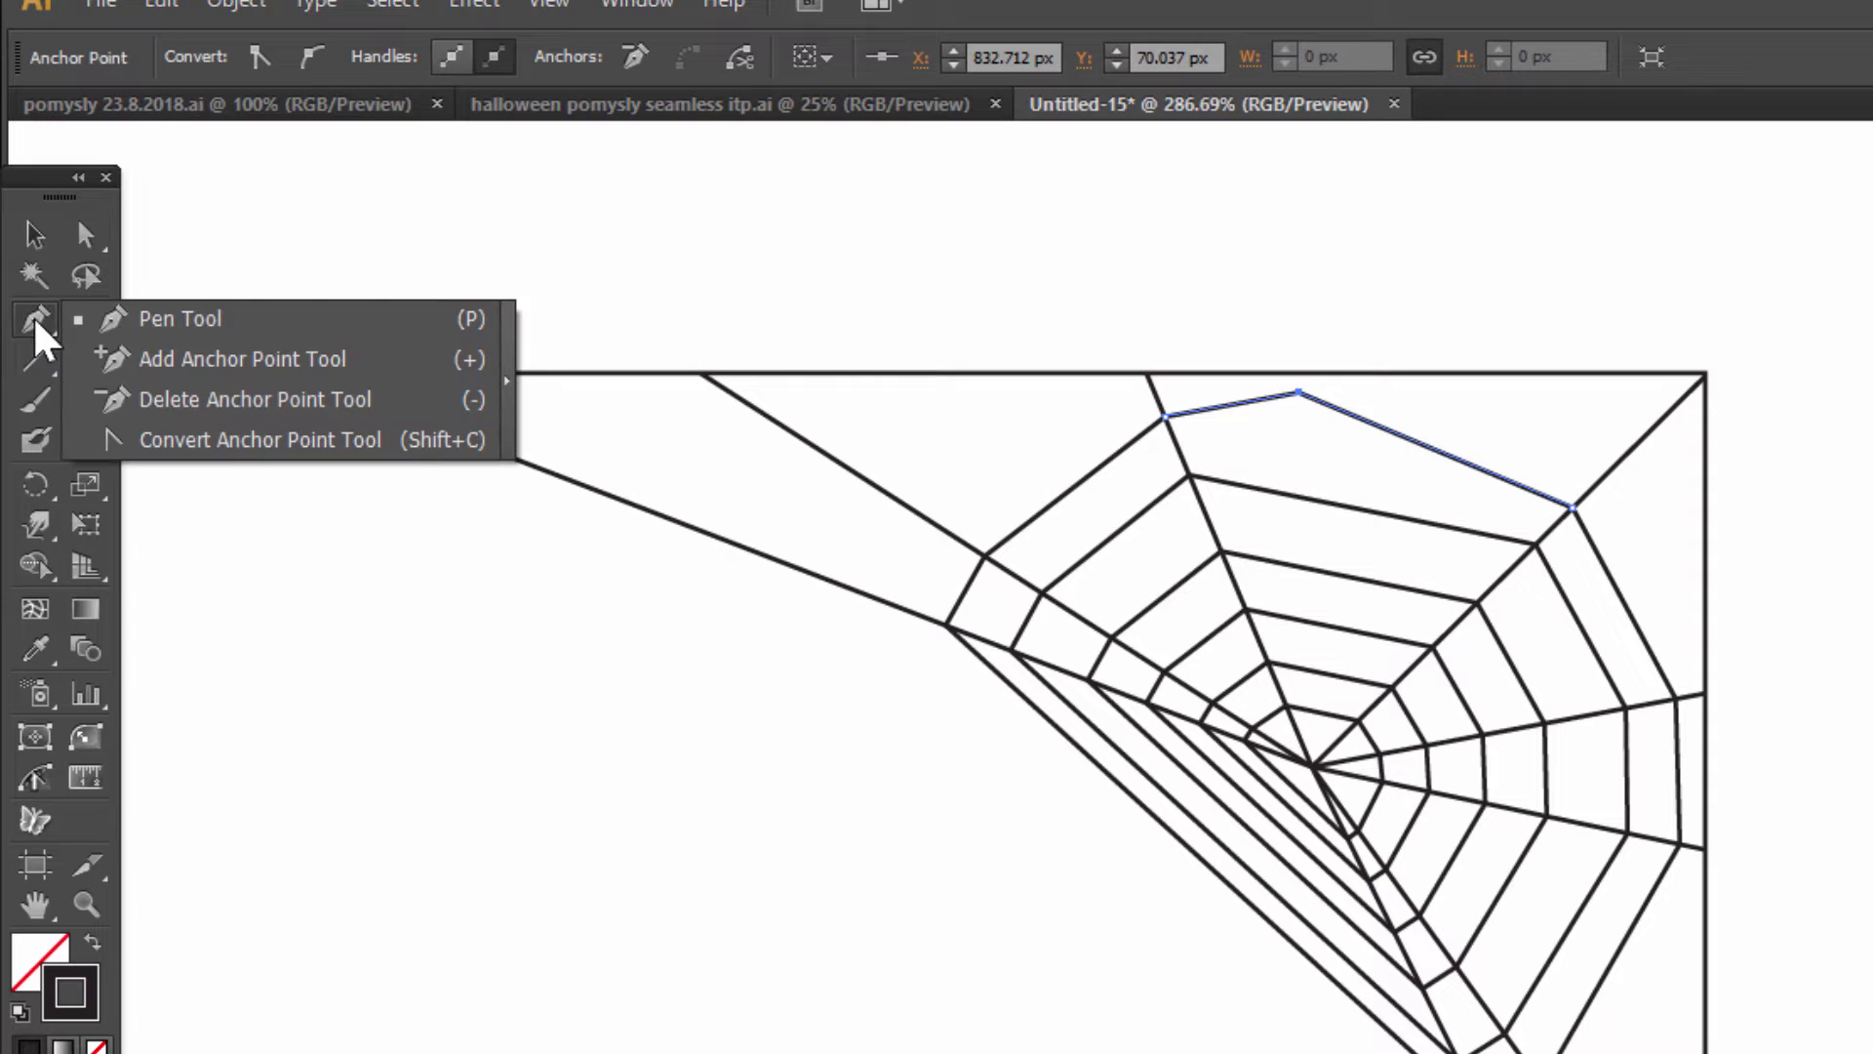
left_click(245, 406)
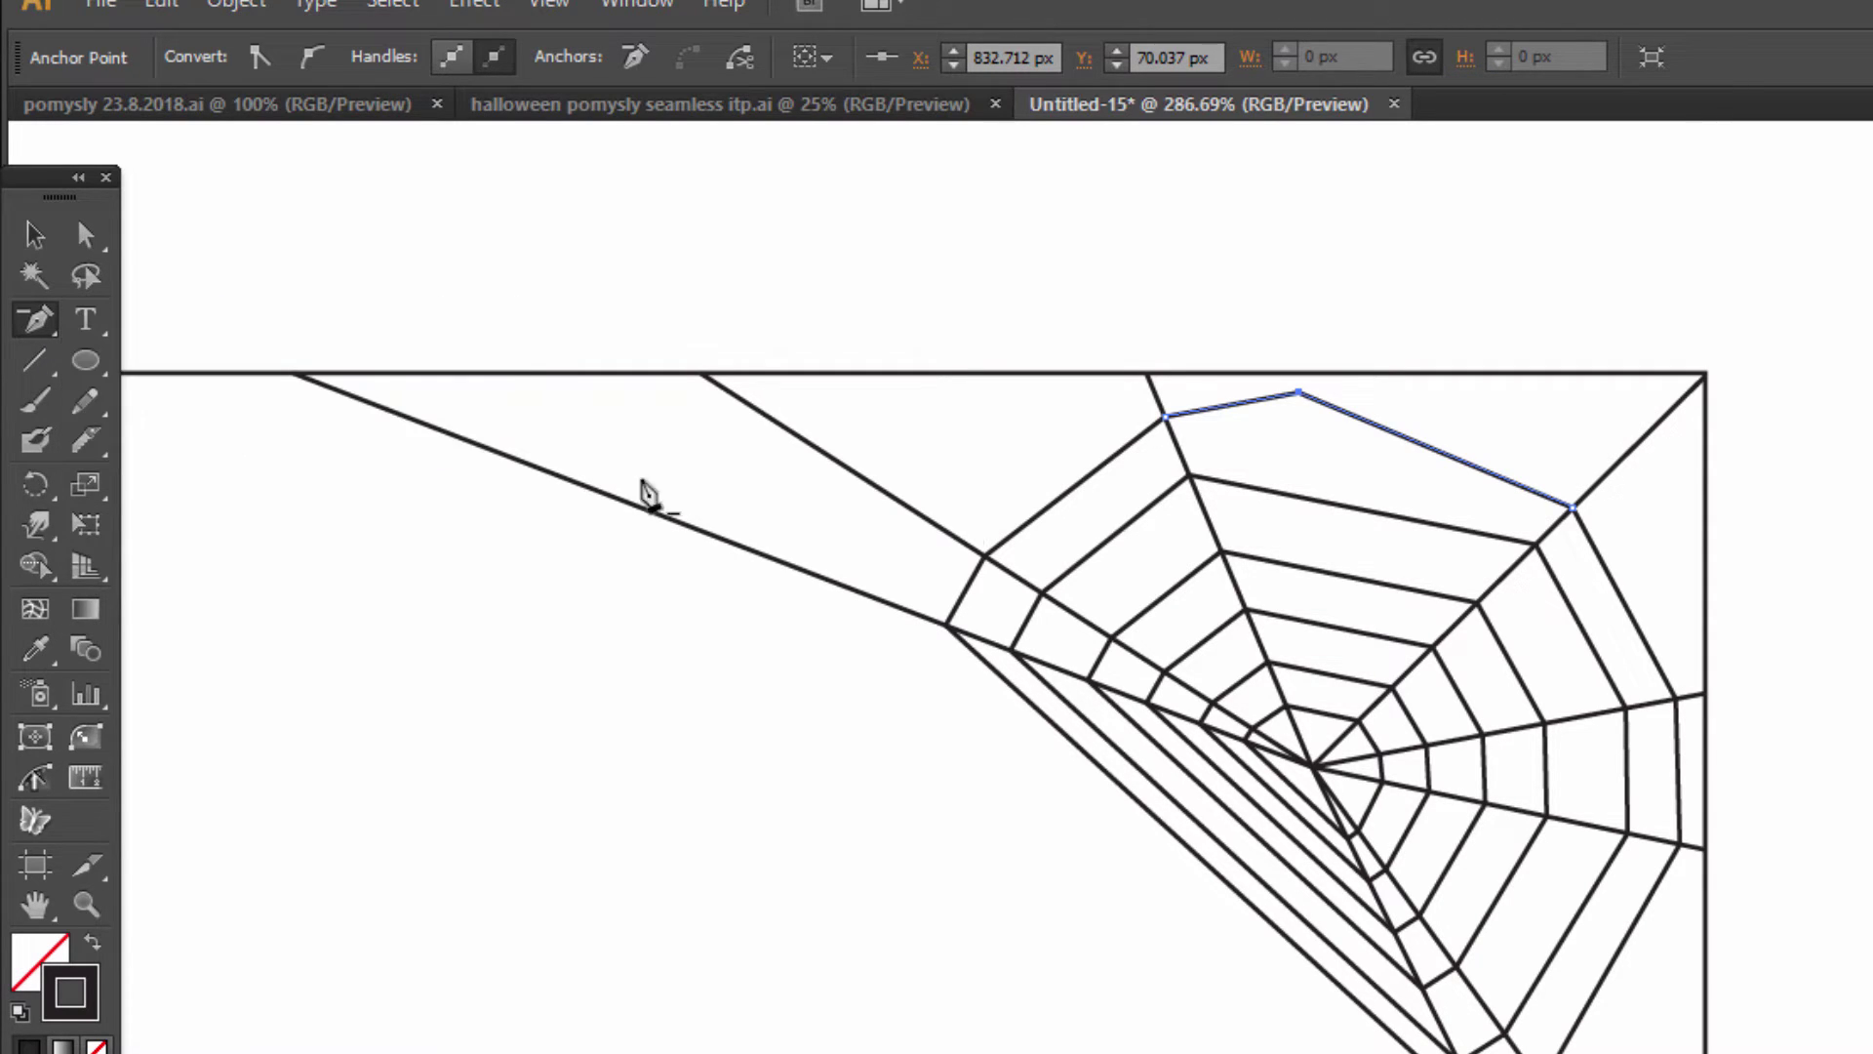
left_click(1299, 395)
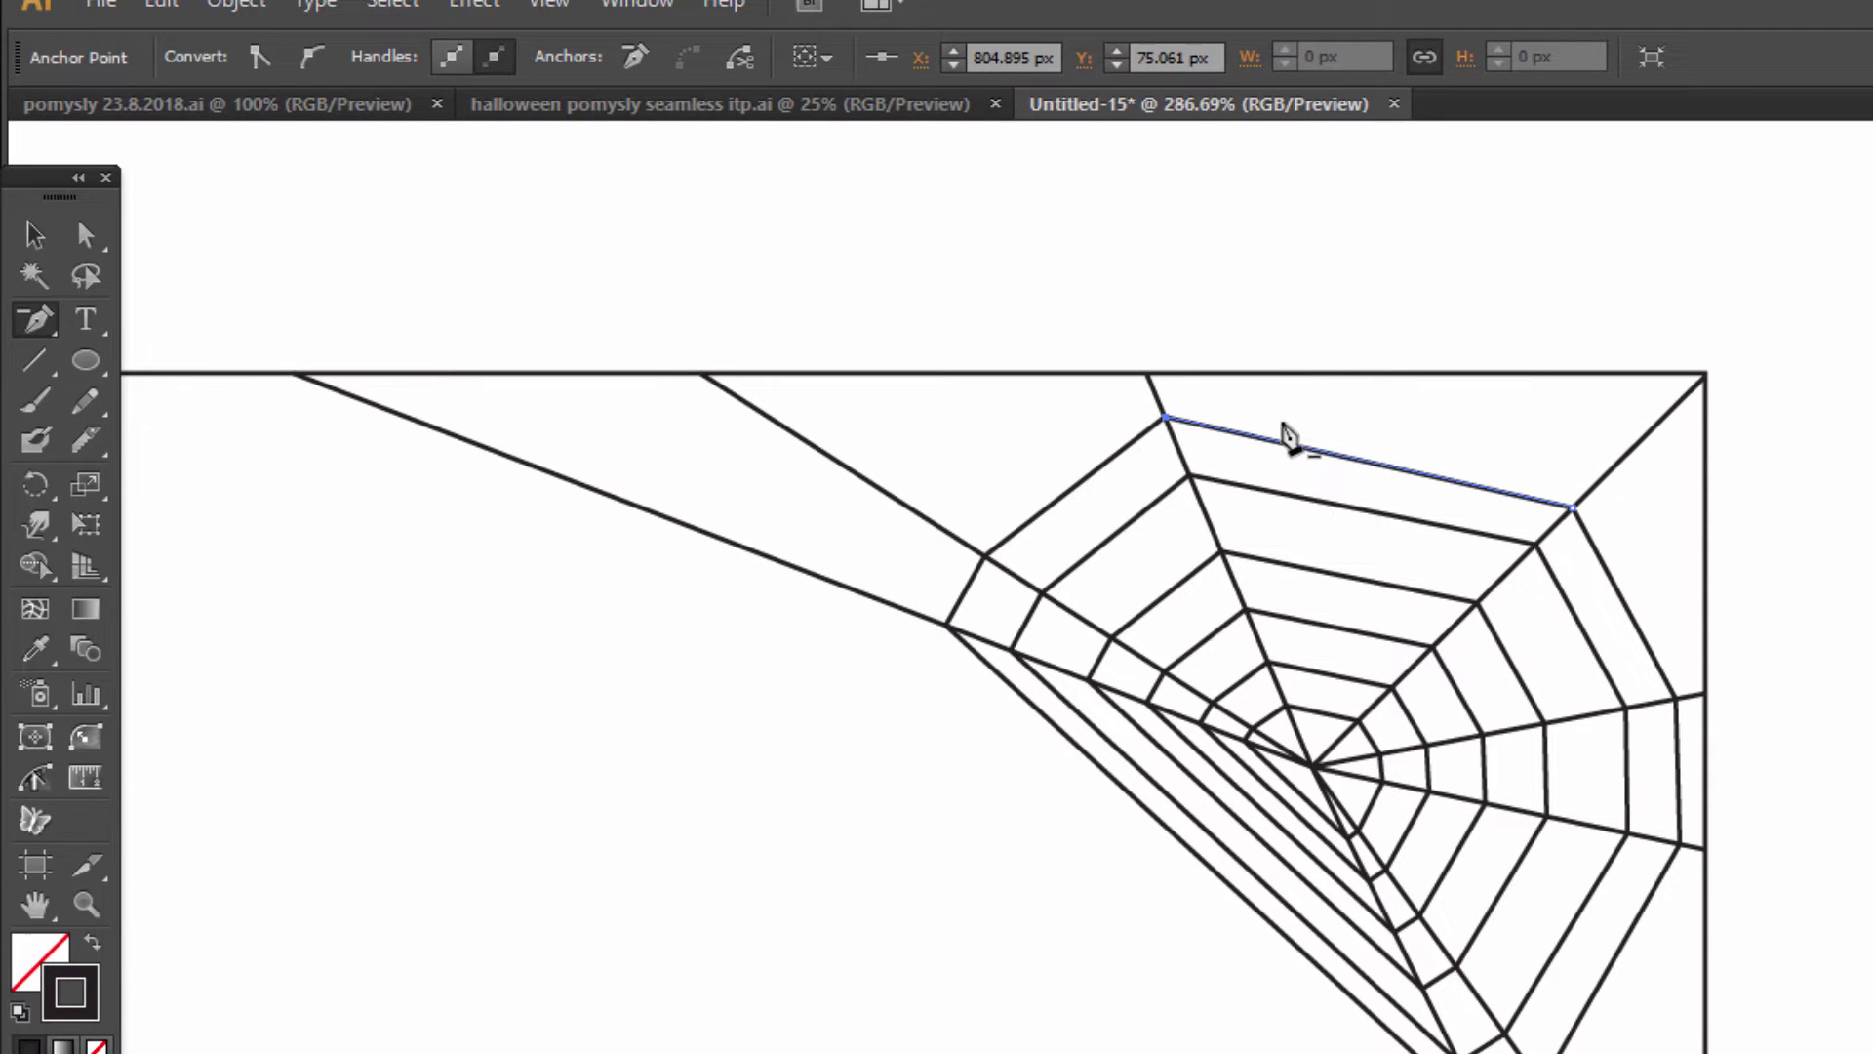
left_click(84, 236)
left_click(1846, 746)
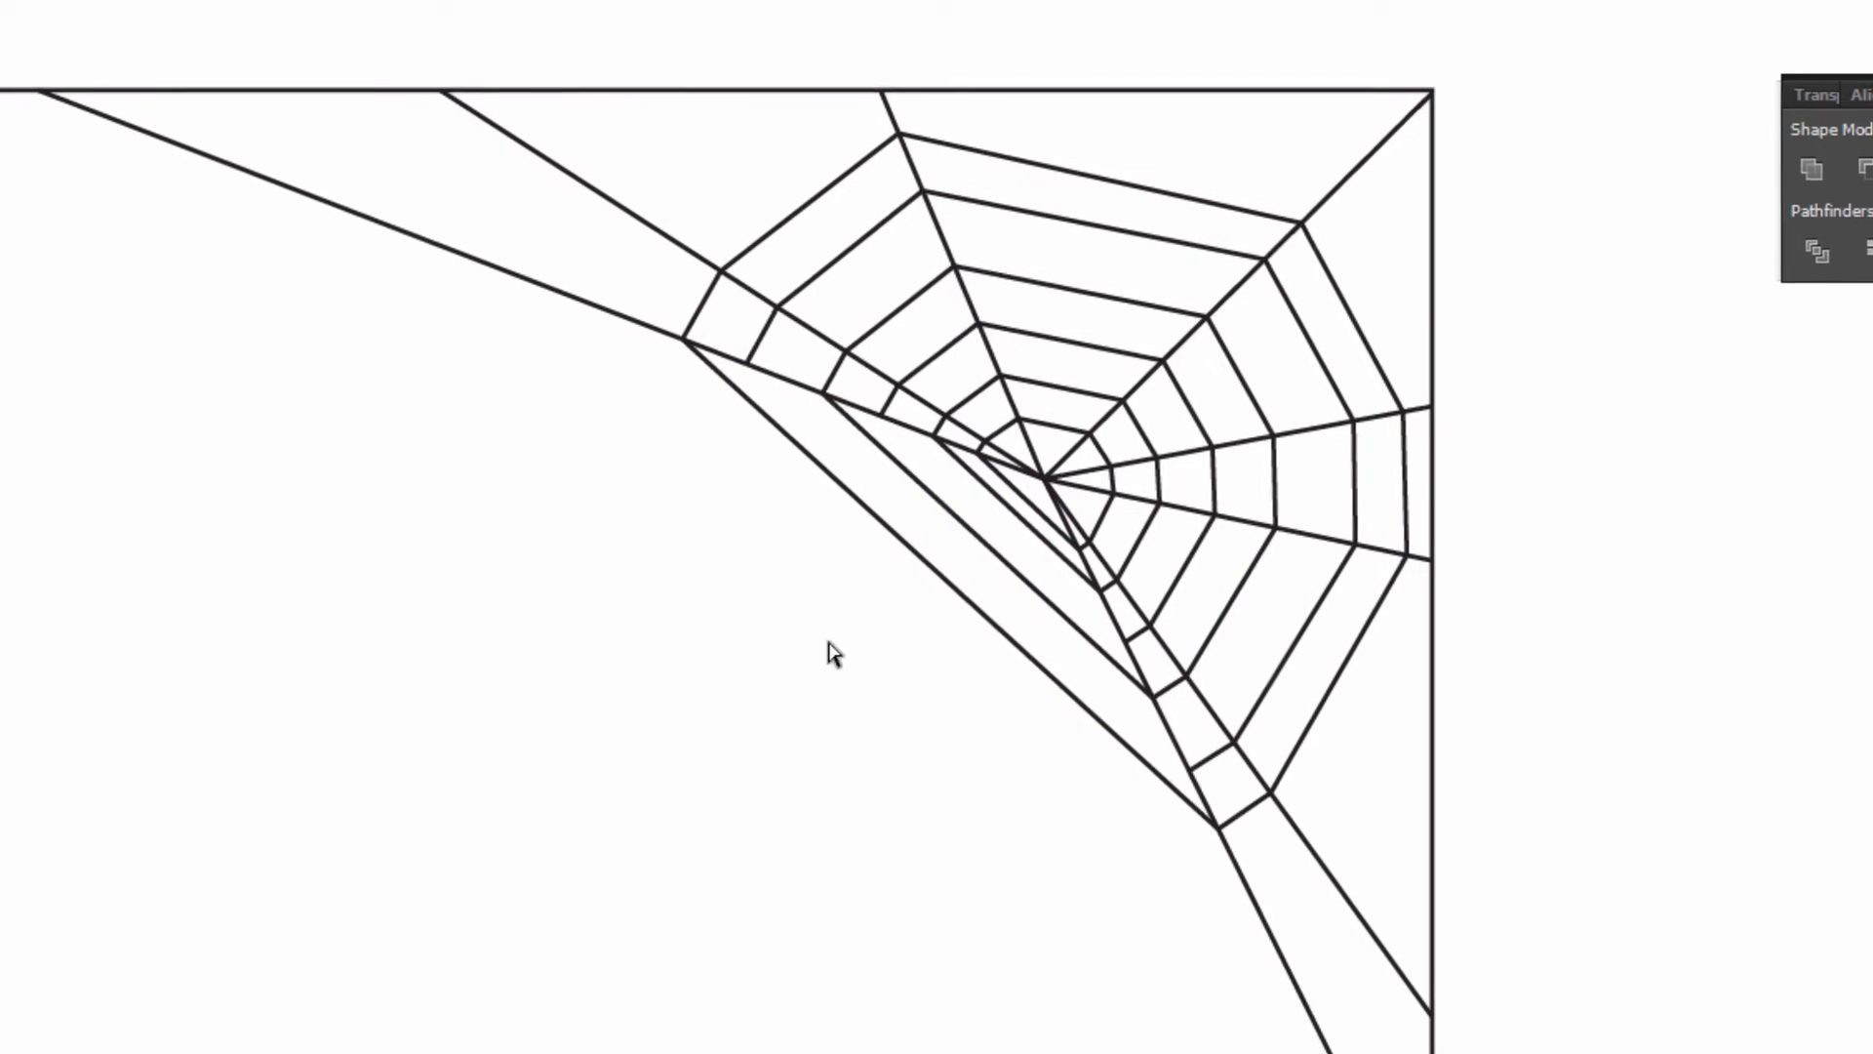
Step: Zoom in to inspect the web's hub, zoom back out, and select all paths
left_click(76, 605)
left_click(1240, 639)
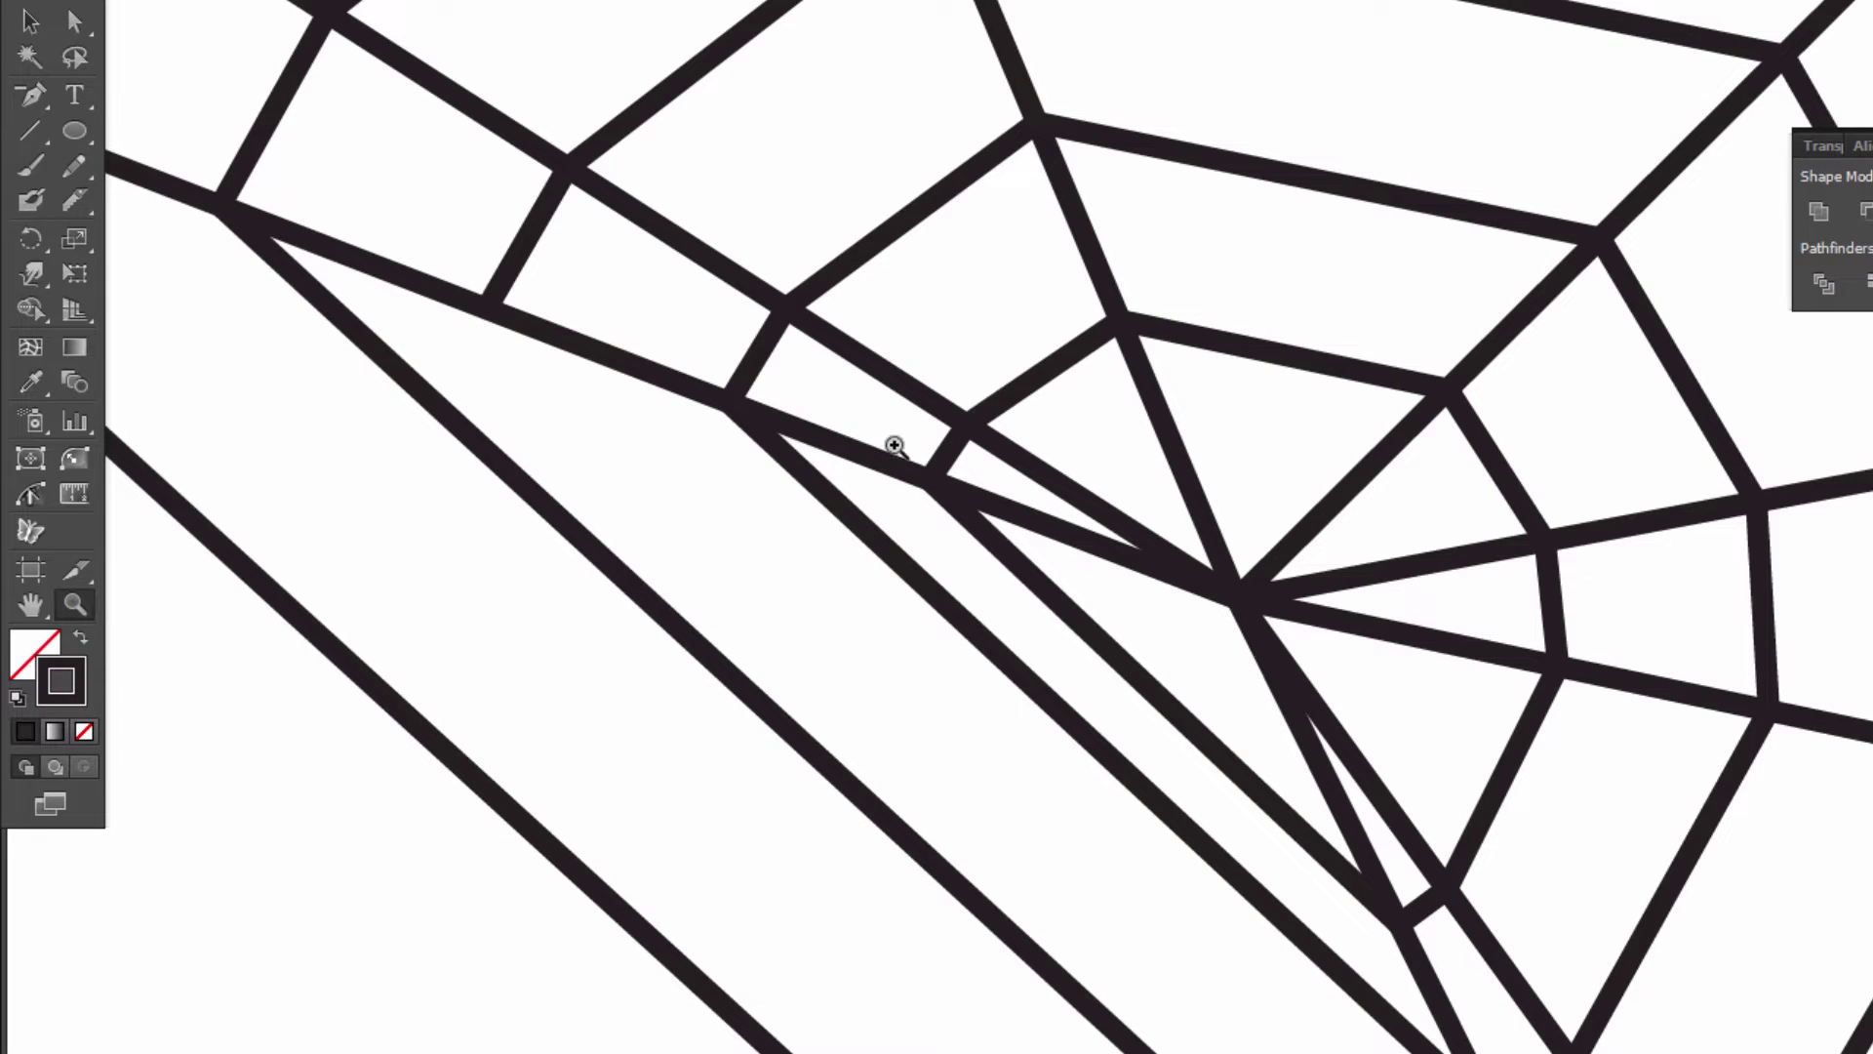
left_click(1180, 409, "alt")
left_click(1577, 681)
left_click_drag(1642, 770, 1315, 609)
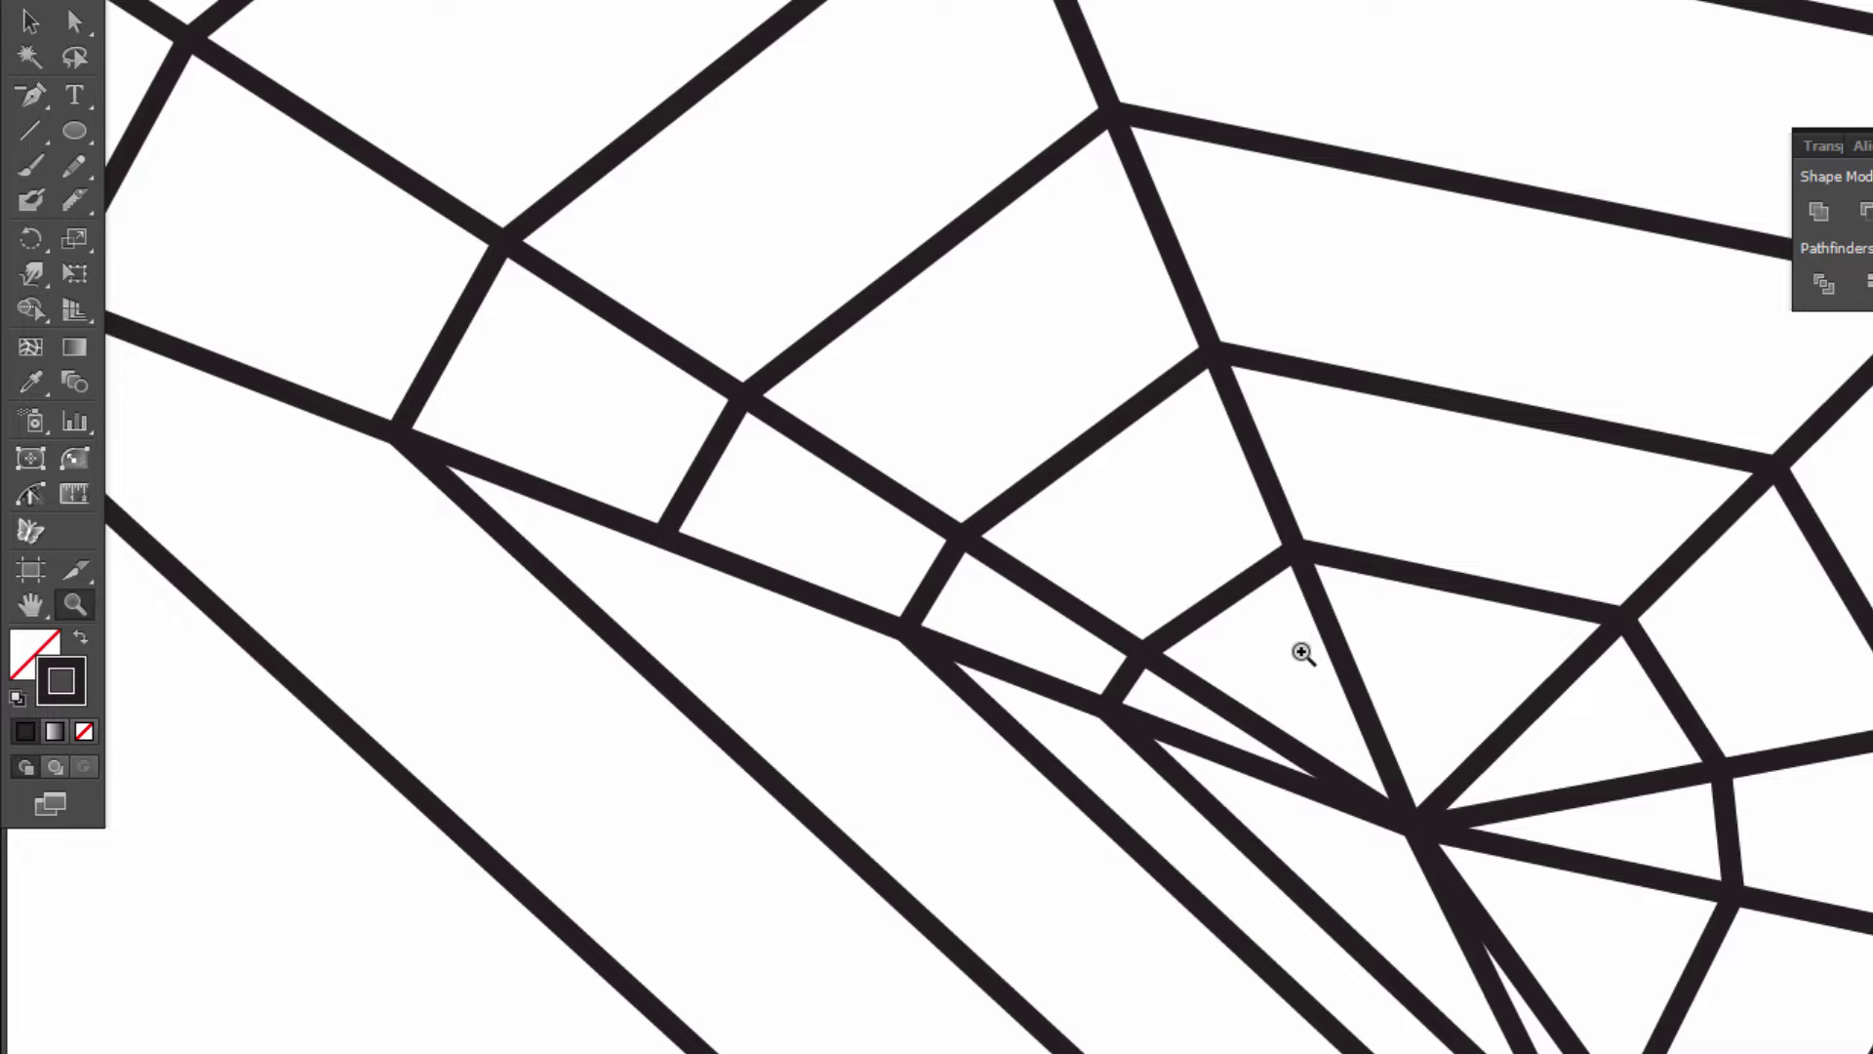
left_click(1316, 698, "alt")
left_click(1132, 605, "alt")
left_click(1010, 605, "alt")
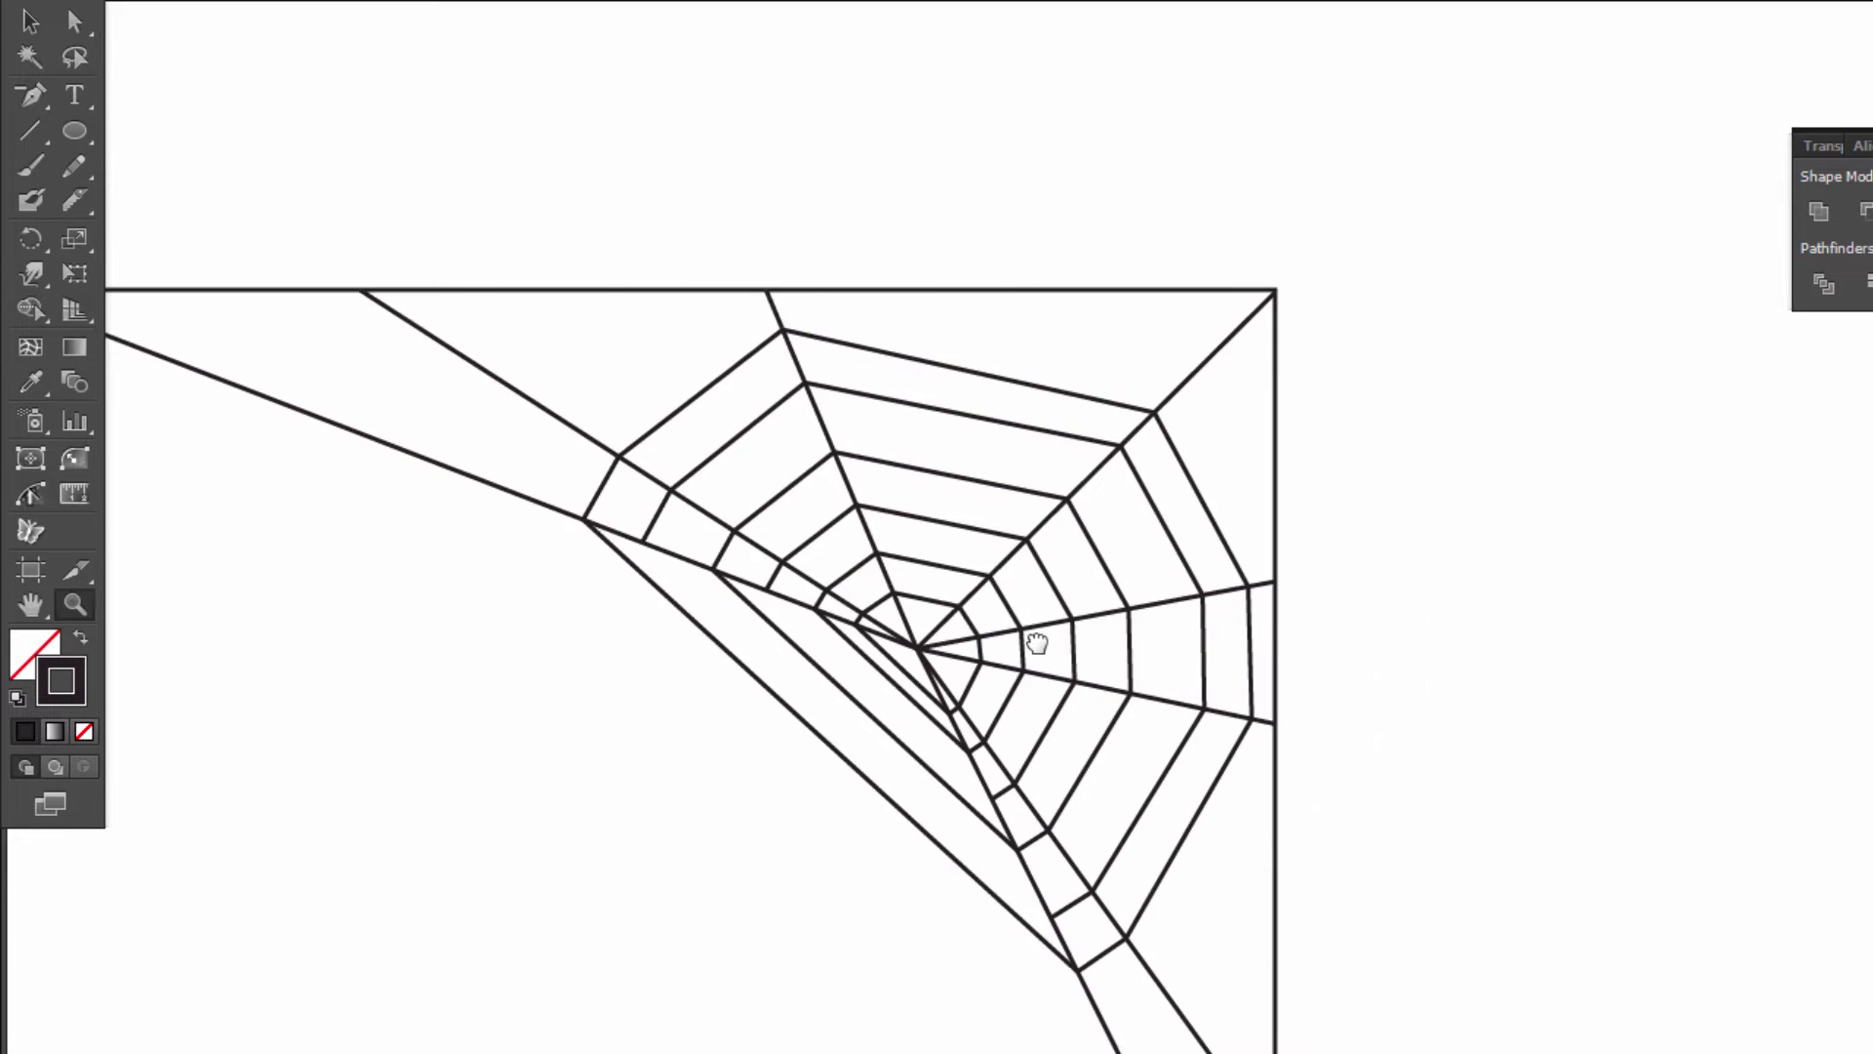
left_click_drag(1037, 640, 1191, 539)
left_click(29, 21)
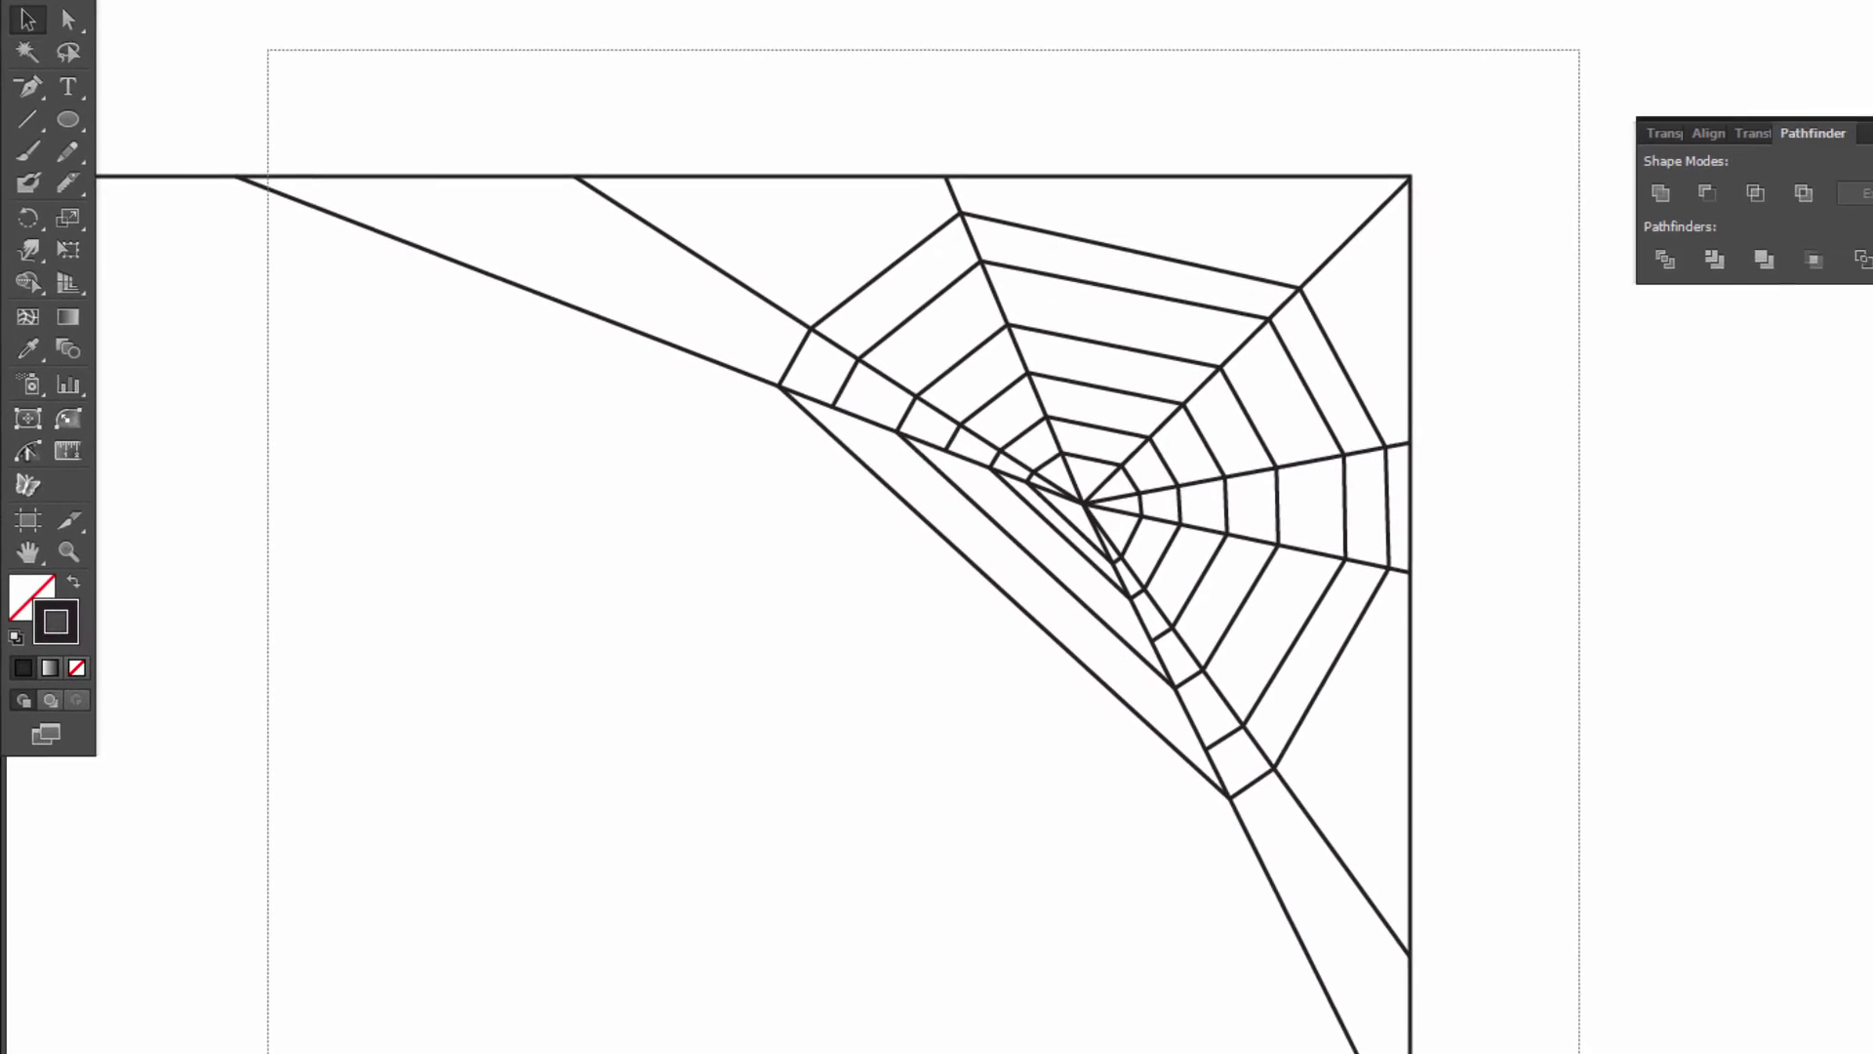
key("ctrl+a")
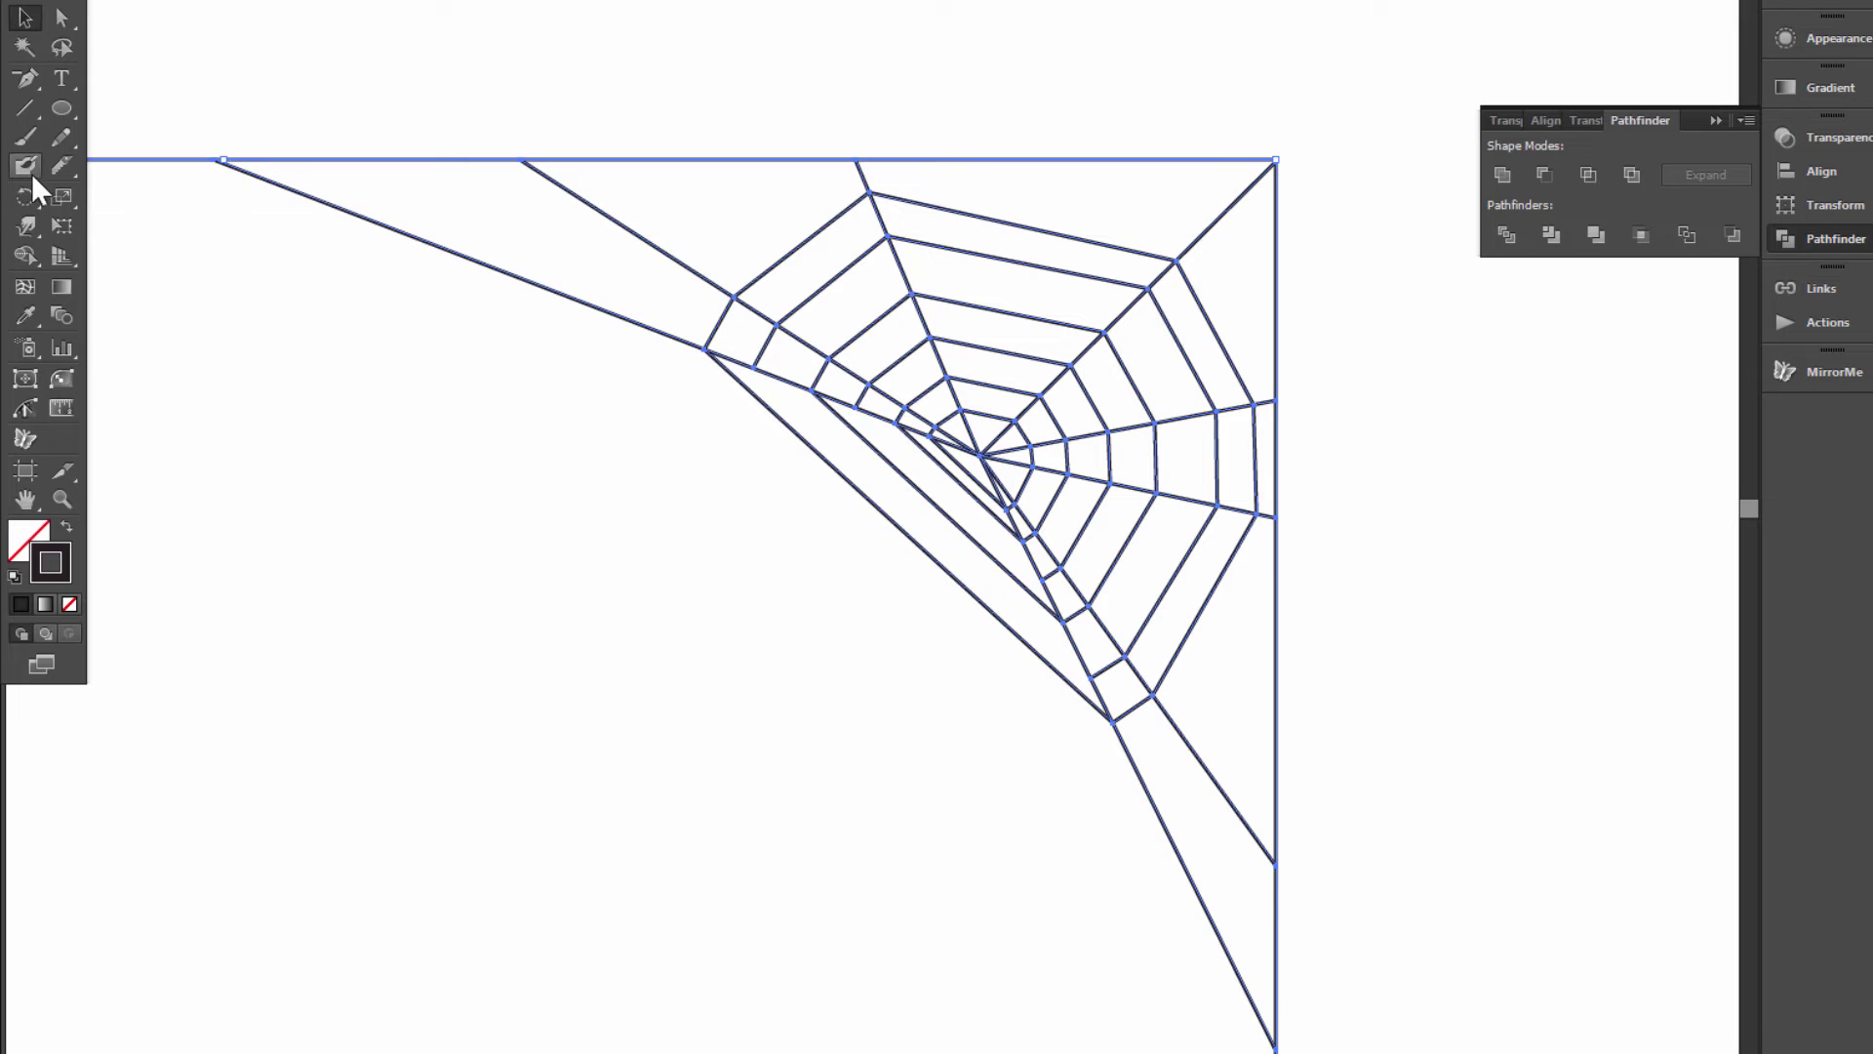
Step: Zoom in and bend the diagonal strands near the hub into curves with the reshape tool
left_click(62, 192)
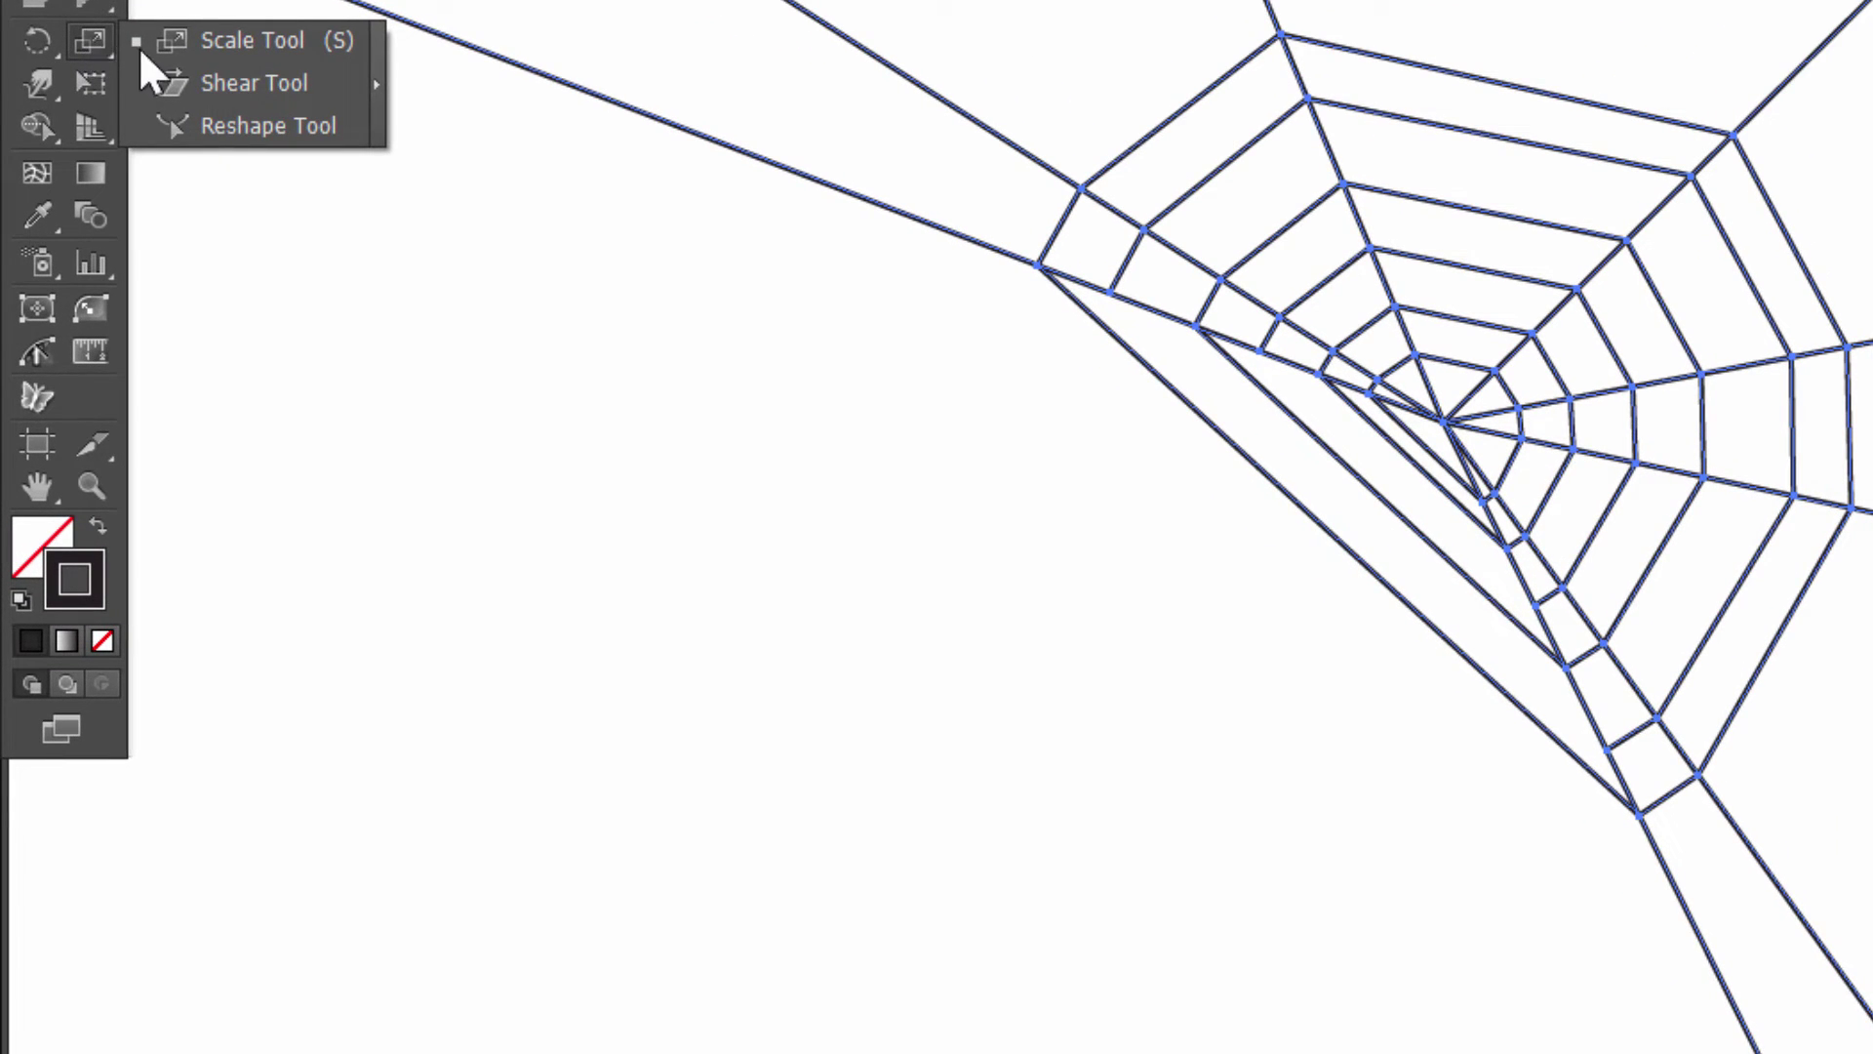
left_click(280, 128)
left_click(102, 492)
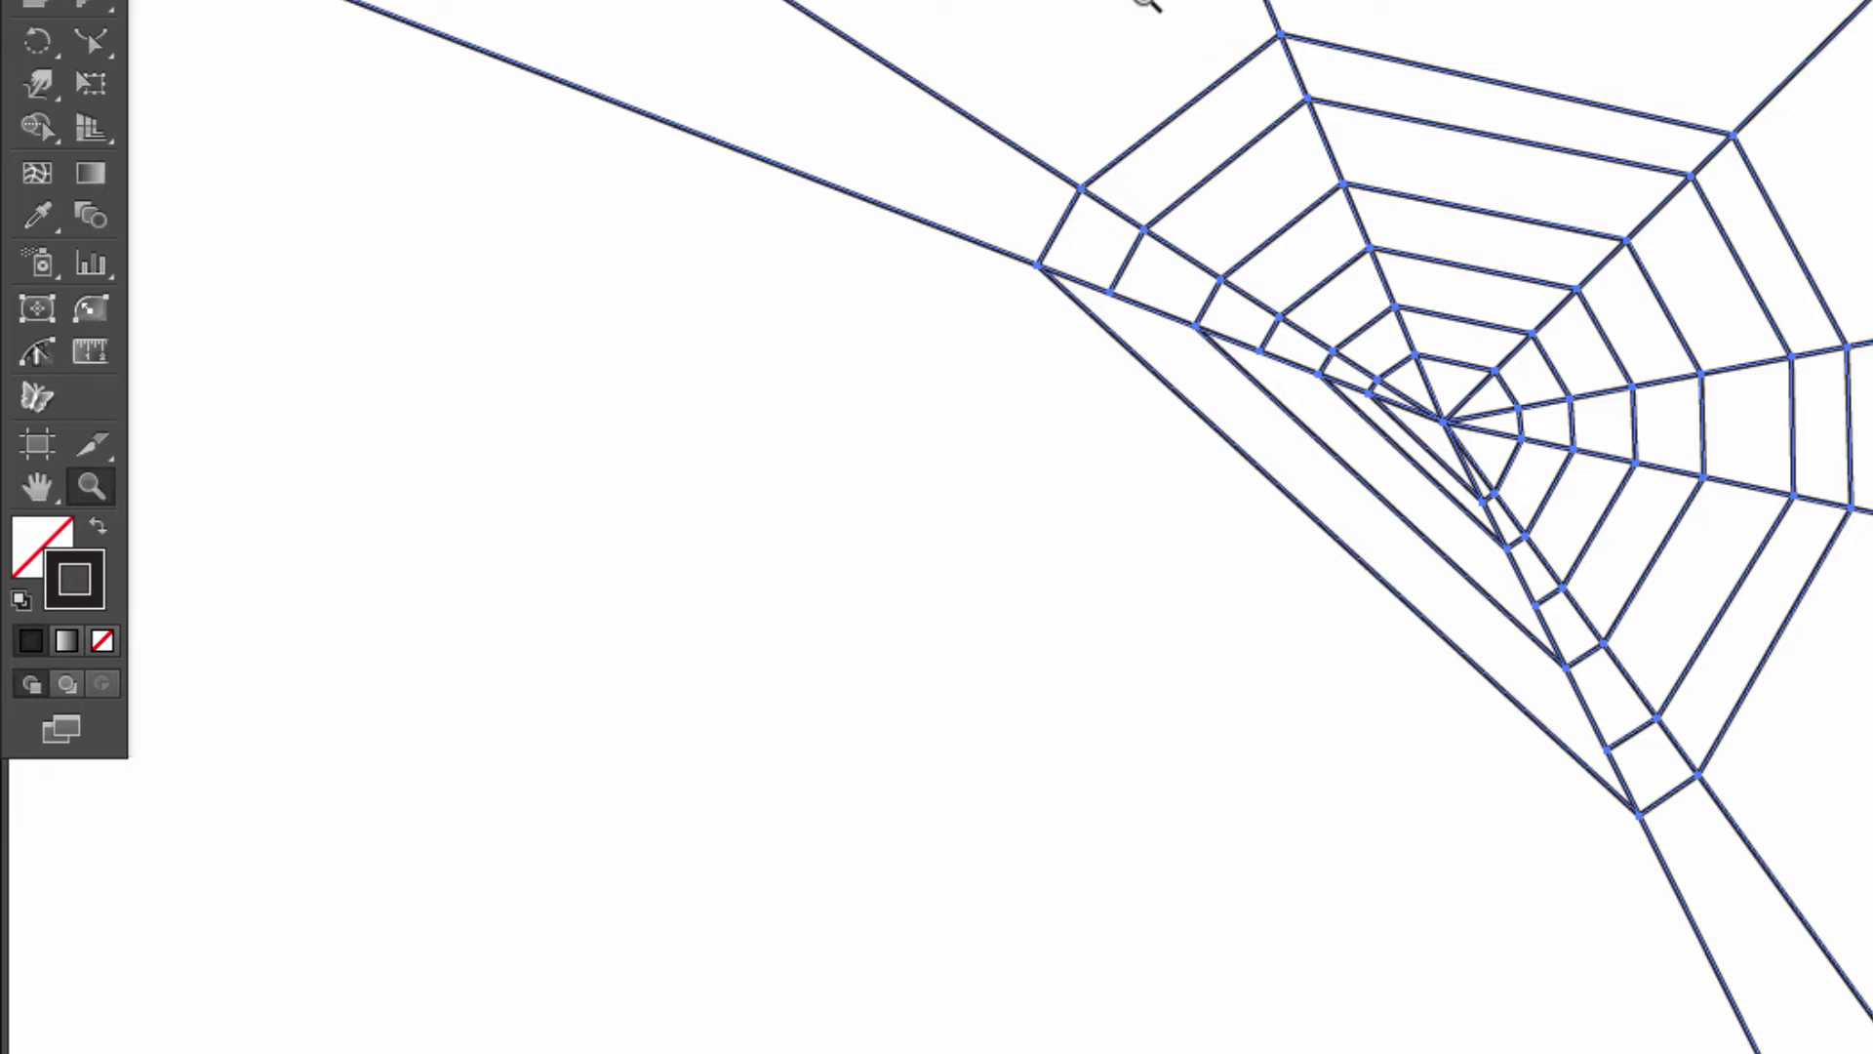
left_click_drag(1071, 115, 1649, 696)
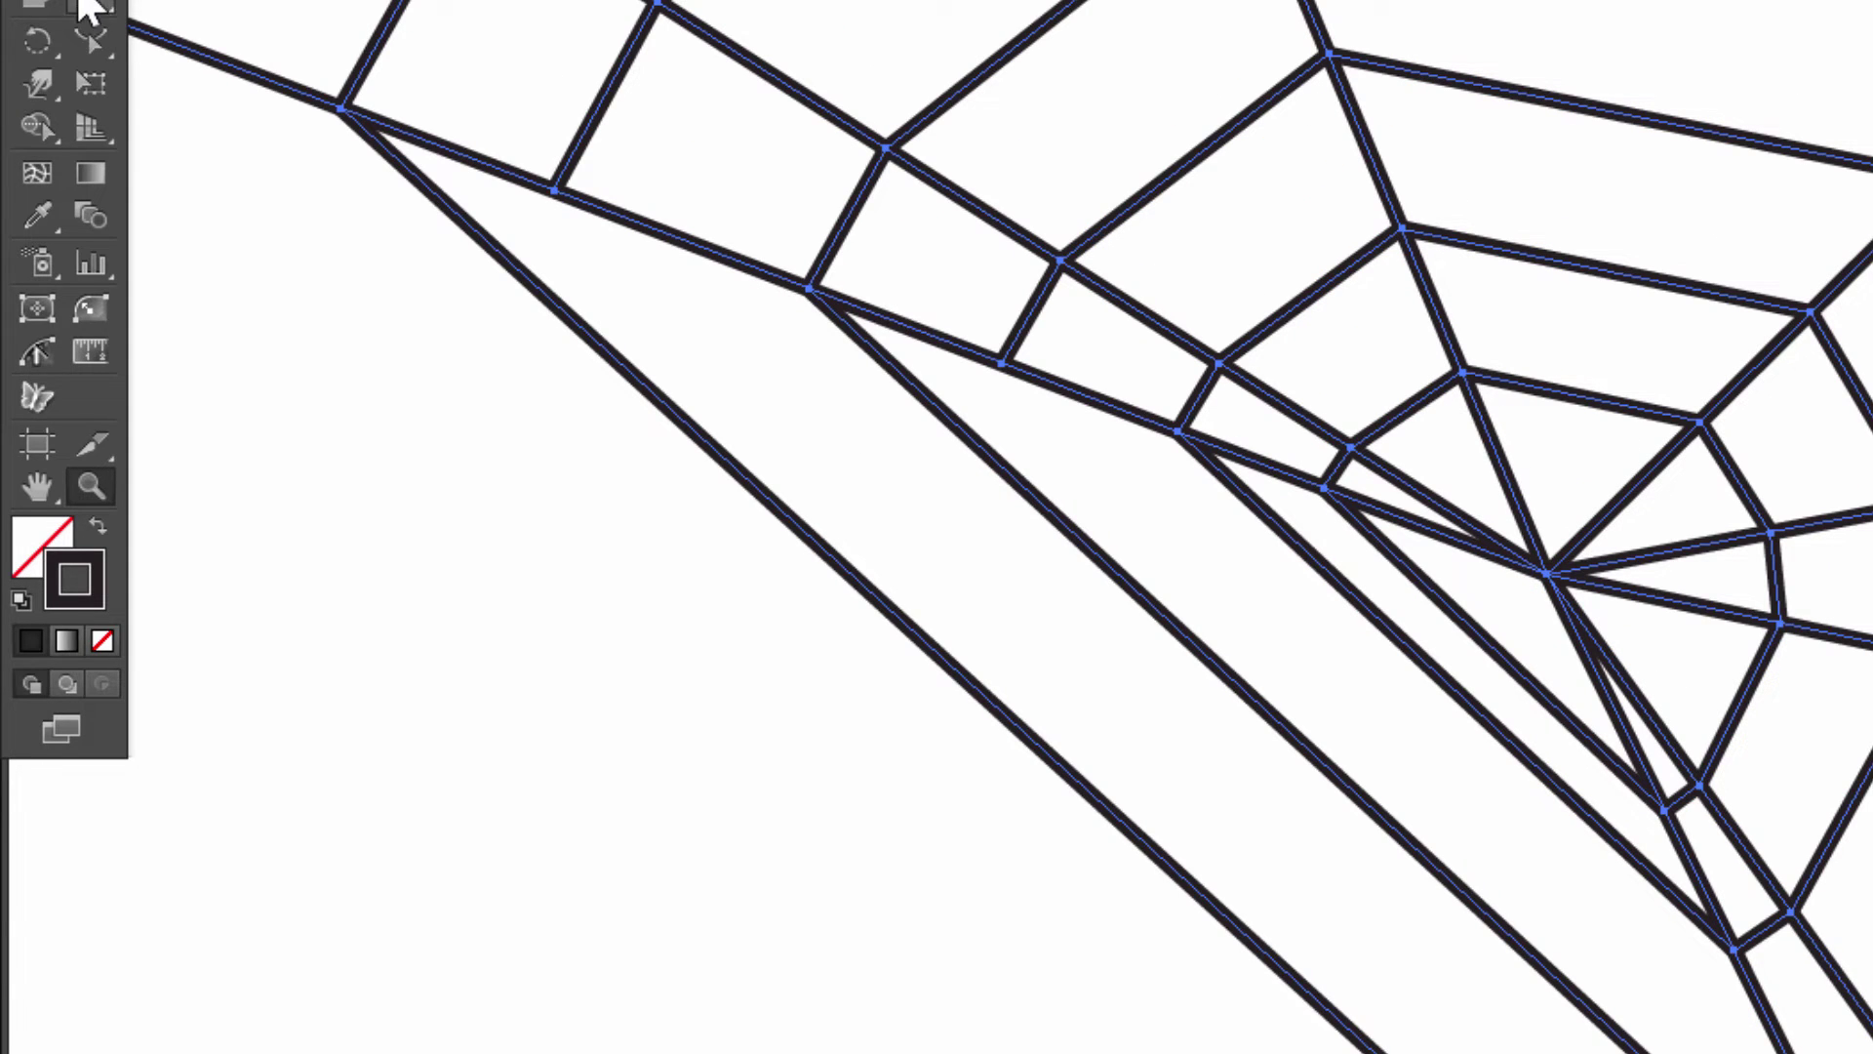
left_click(95, 46)
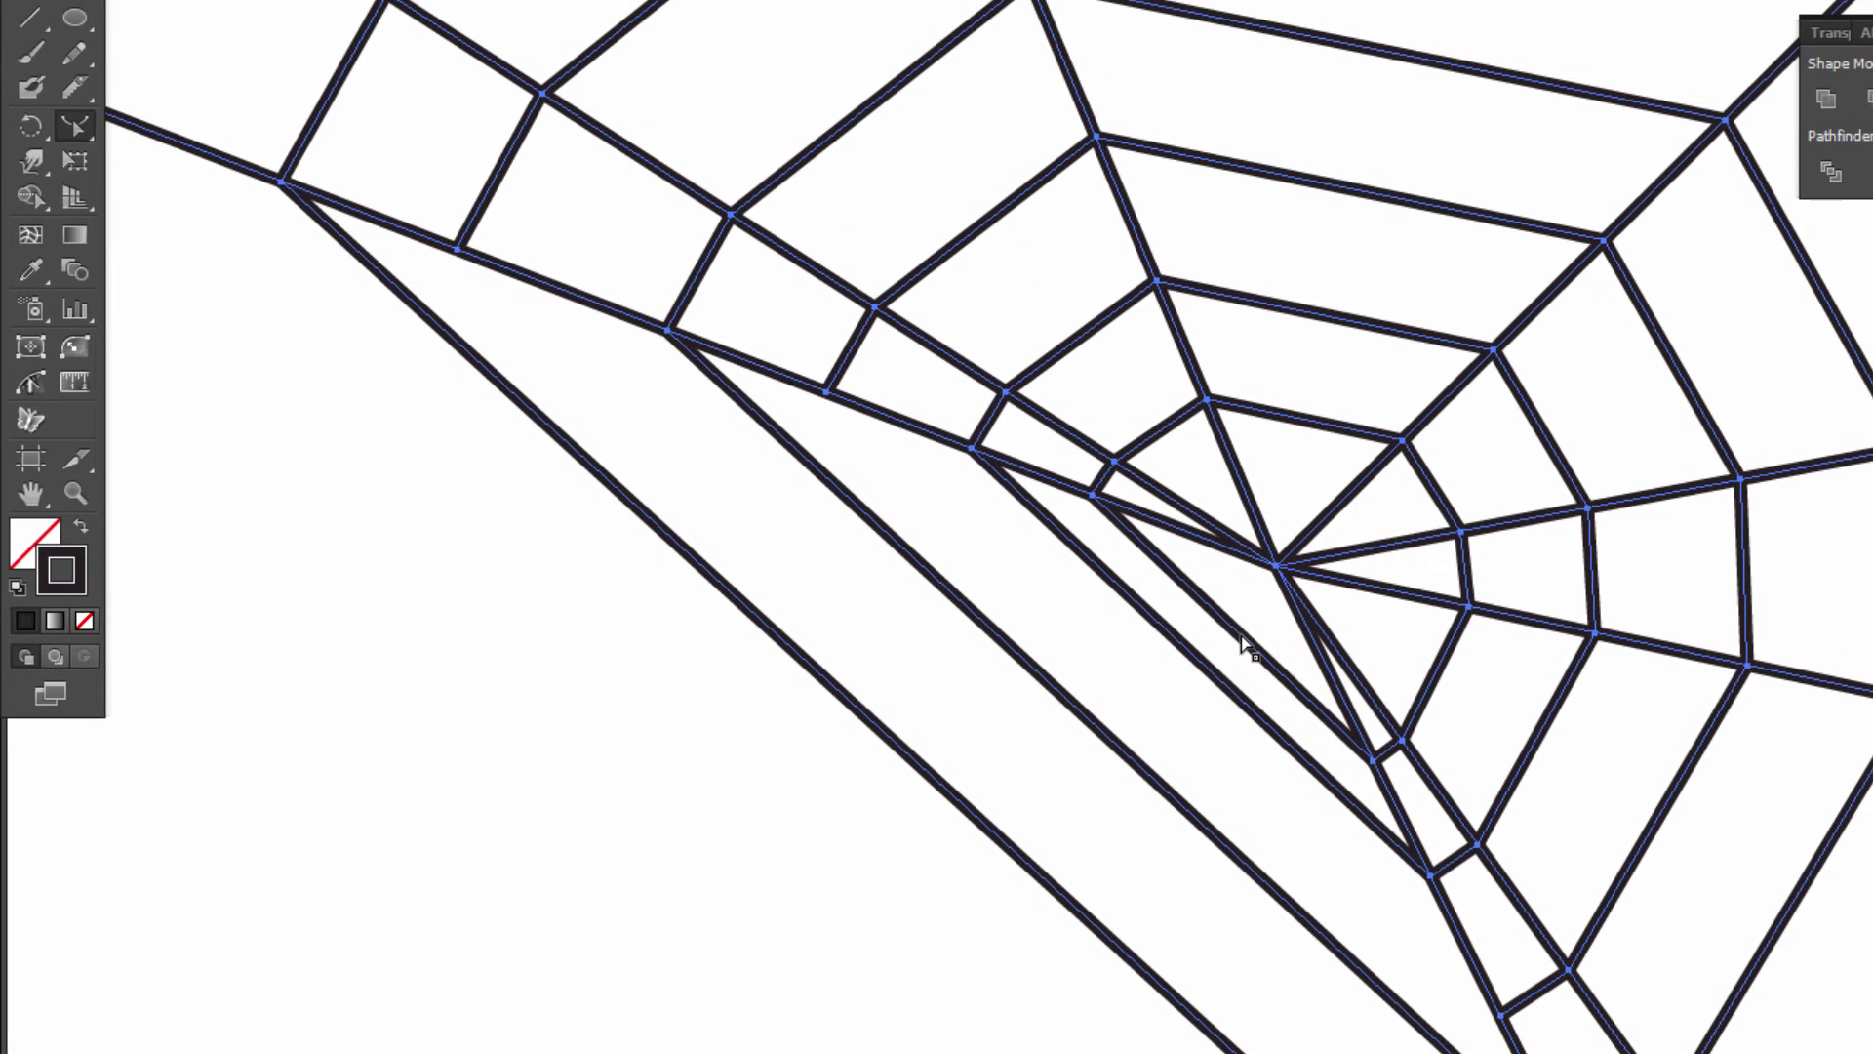
left_click_drag(1242, 639, 1258, 598)
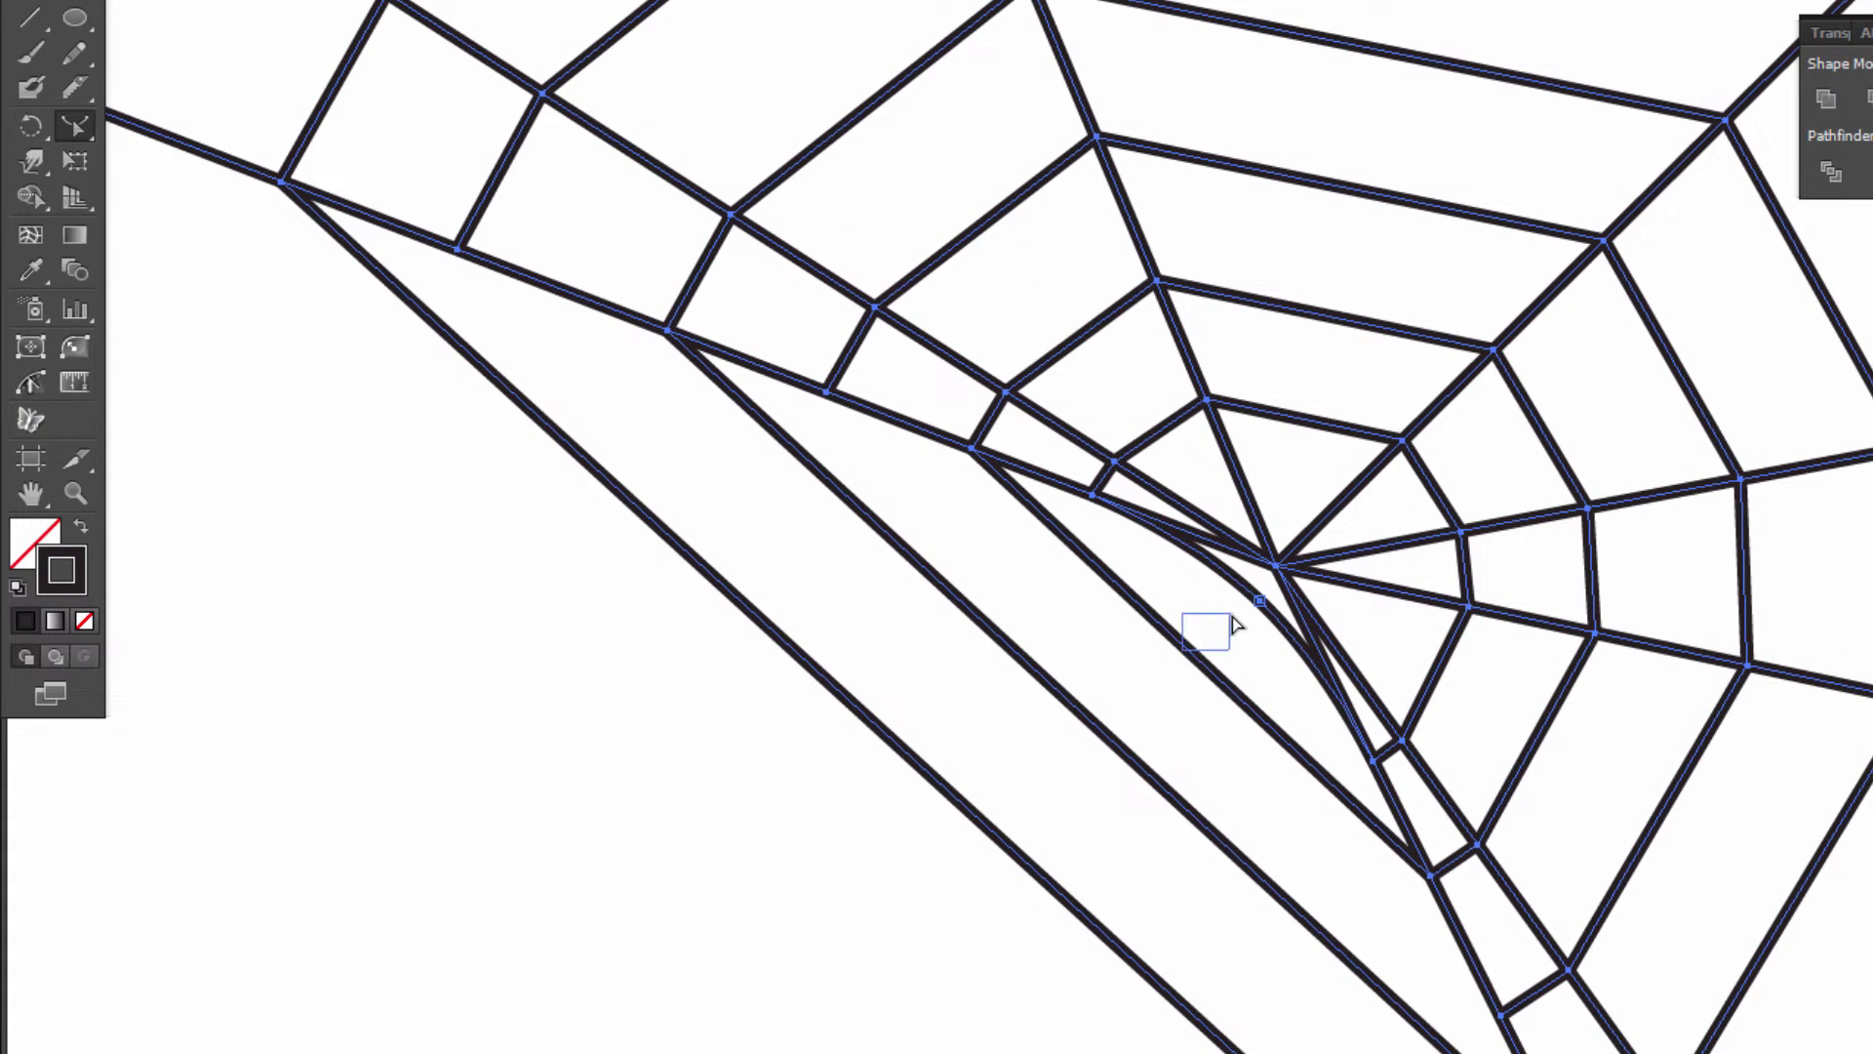
mouse_move(1196, 661)
left_mouse_down()
mouse_move(1221, 634)
mouse_move(1229, 659)
left_mouse_up()
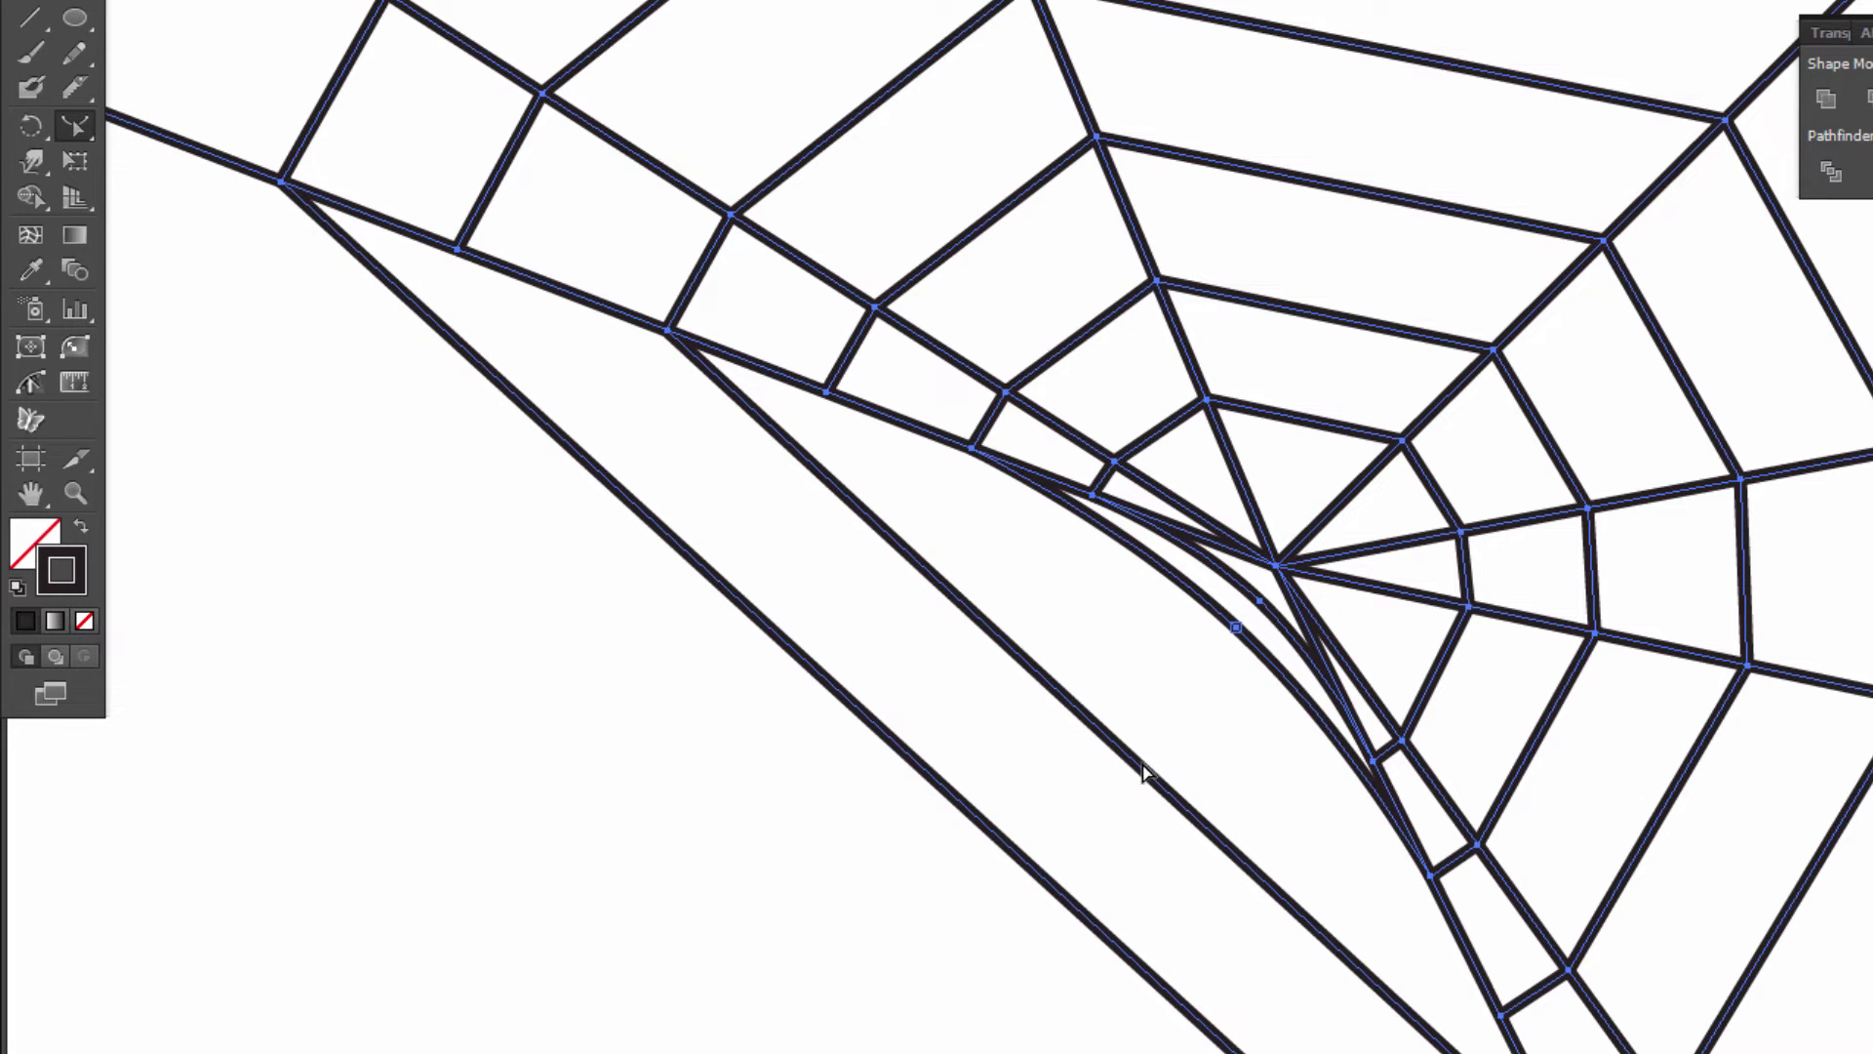
left_click_drag(1139, 756, 1193, 674)
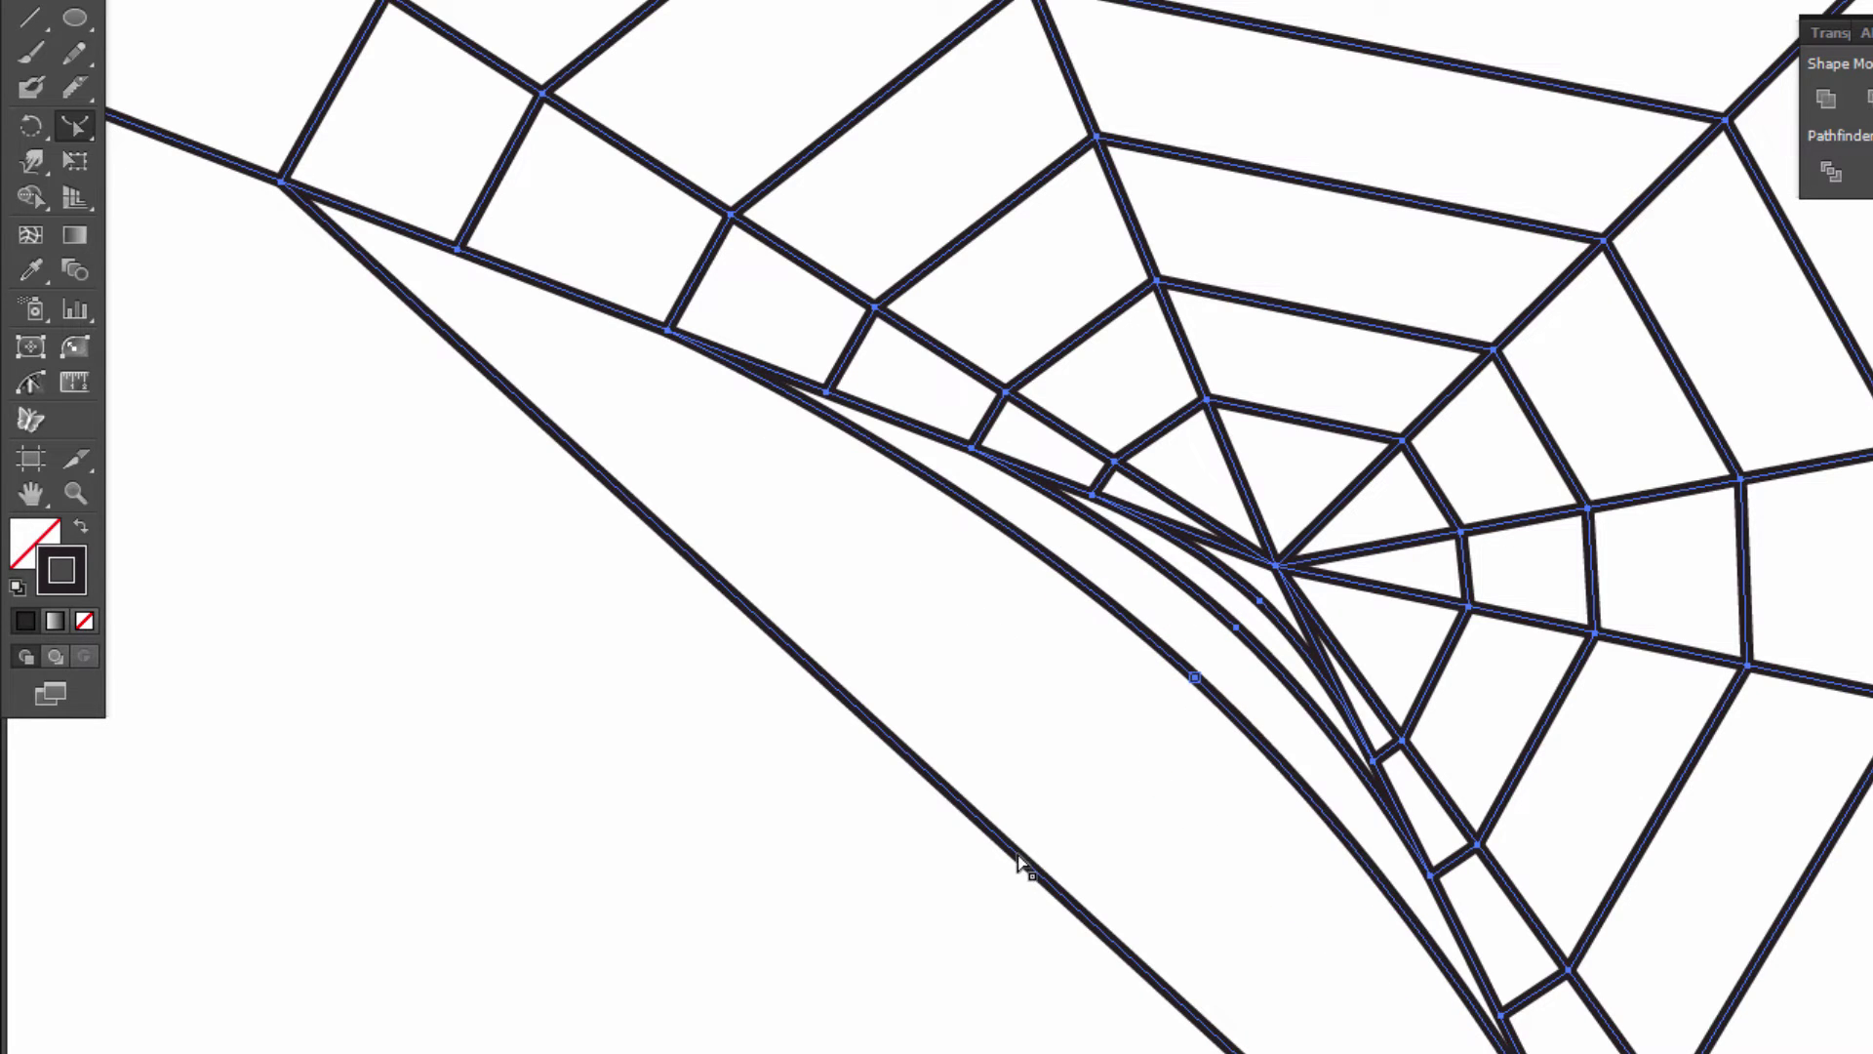
left_click_drag(1040, 876, 1146, 741)
Step: Bow the innermost ring segments around the hub inward into curves
left_click(1117, 484)
left_click_drag(1314, 423, 1303, 459)
left_click_drag(1444, 501, 1399, 499)
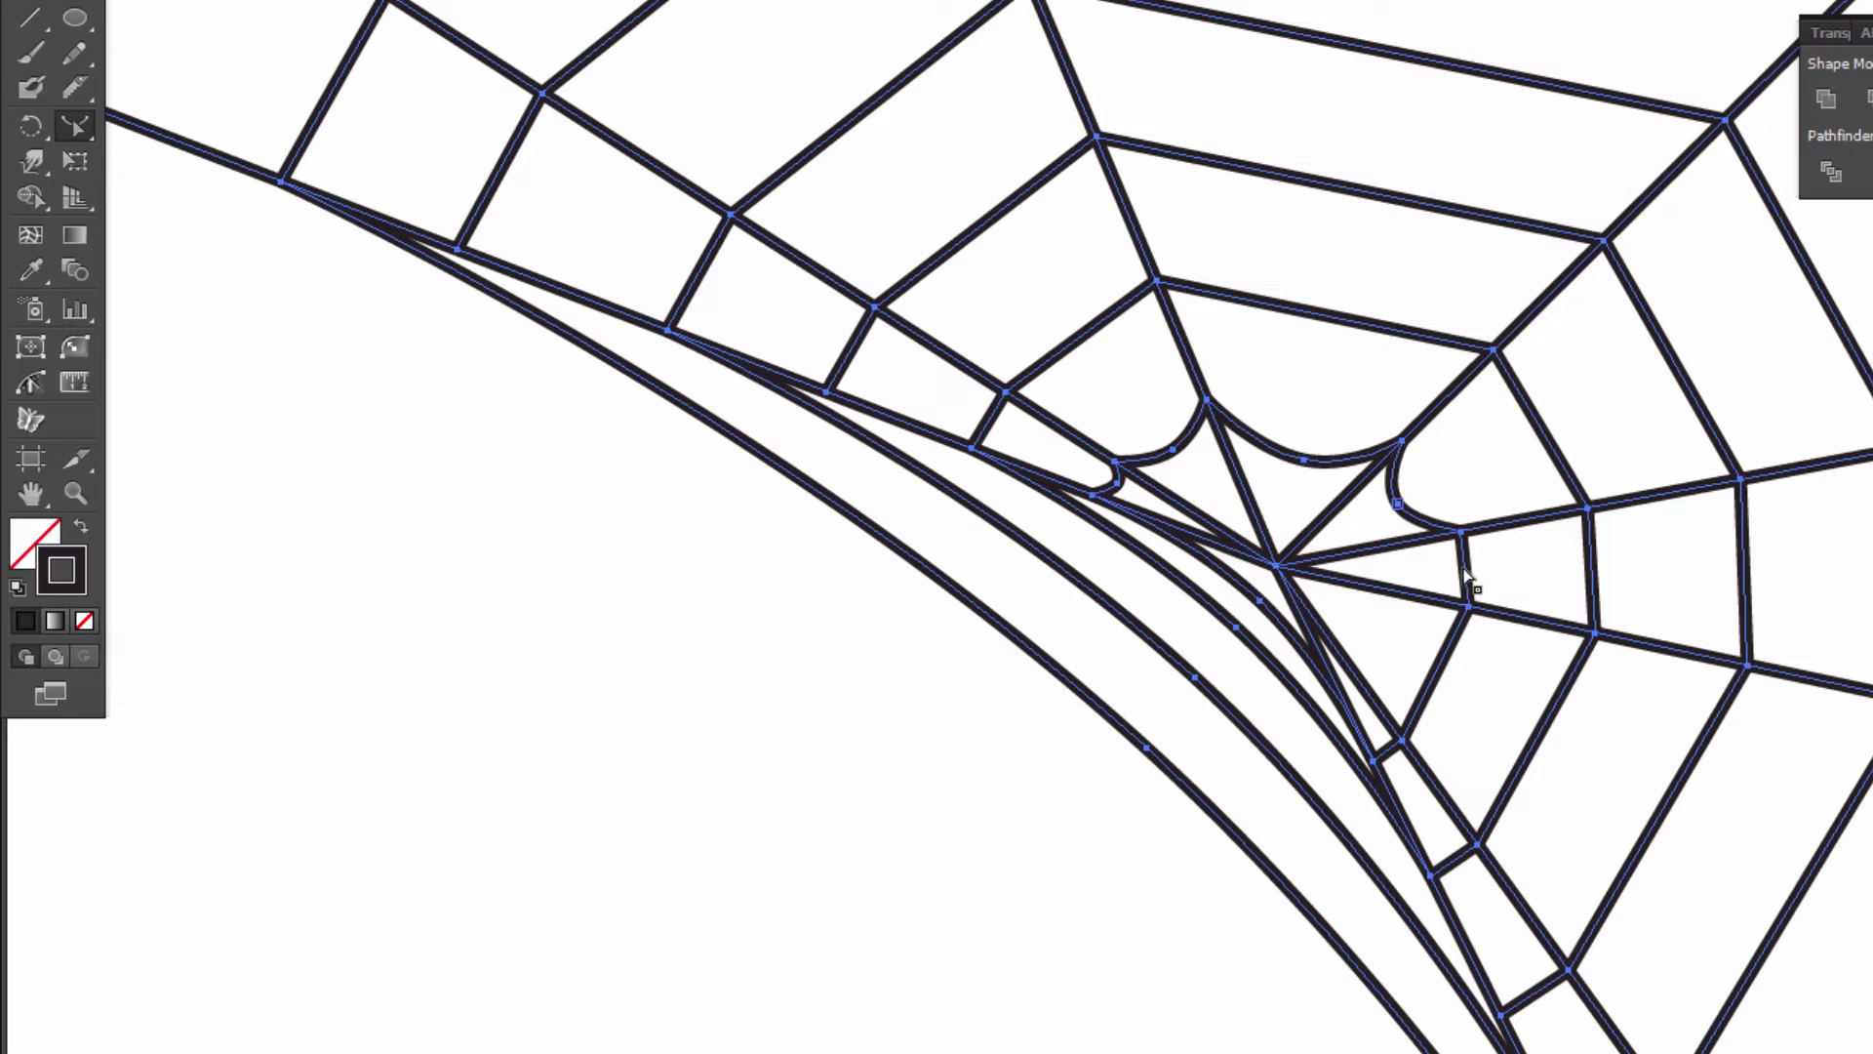
left_click_drag(1461, 582, 1428, 572)
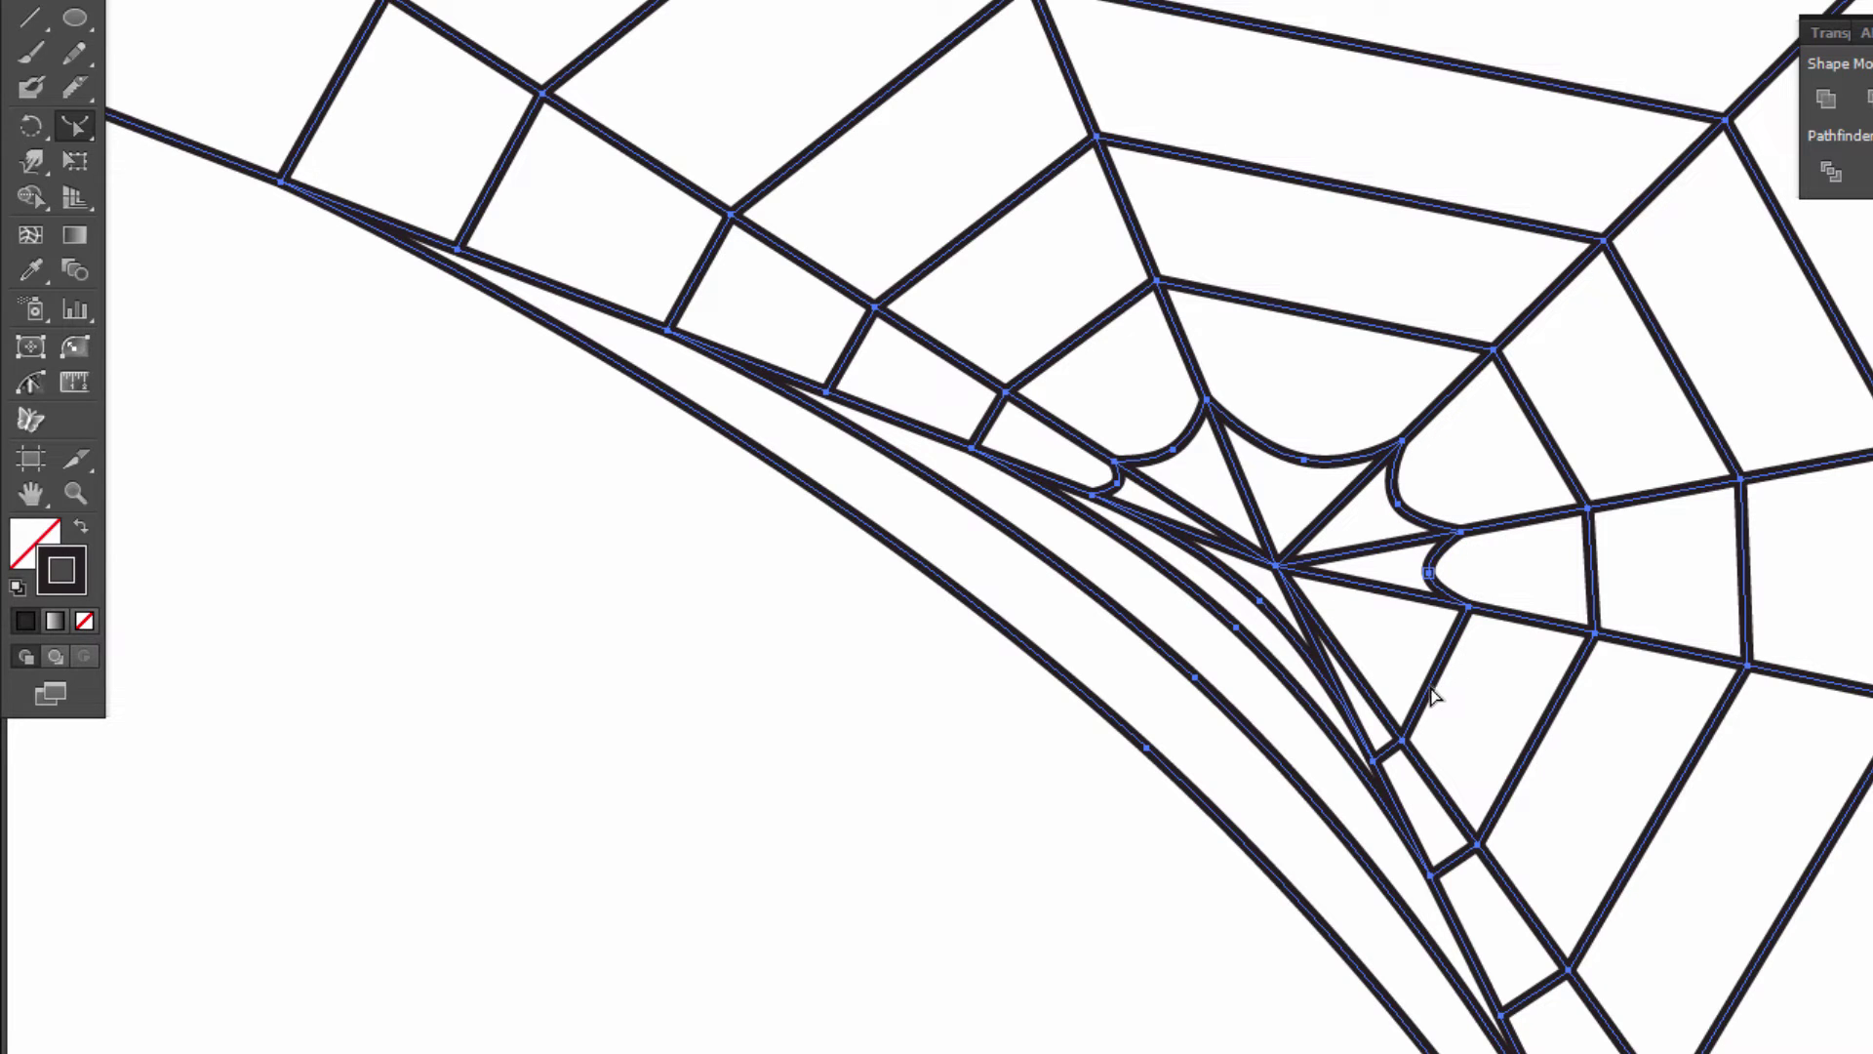
left_click_drag(1426, 691, 1405, 663)
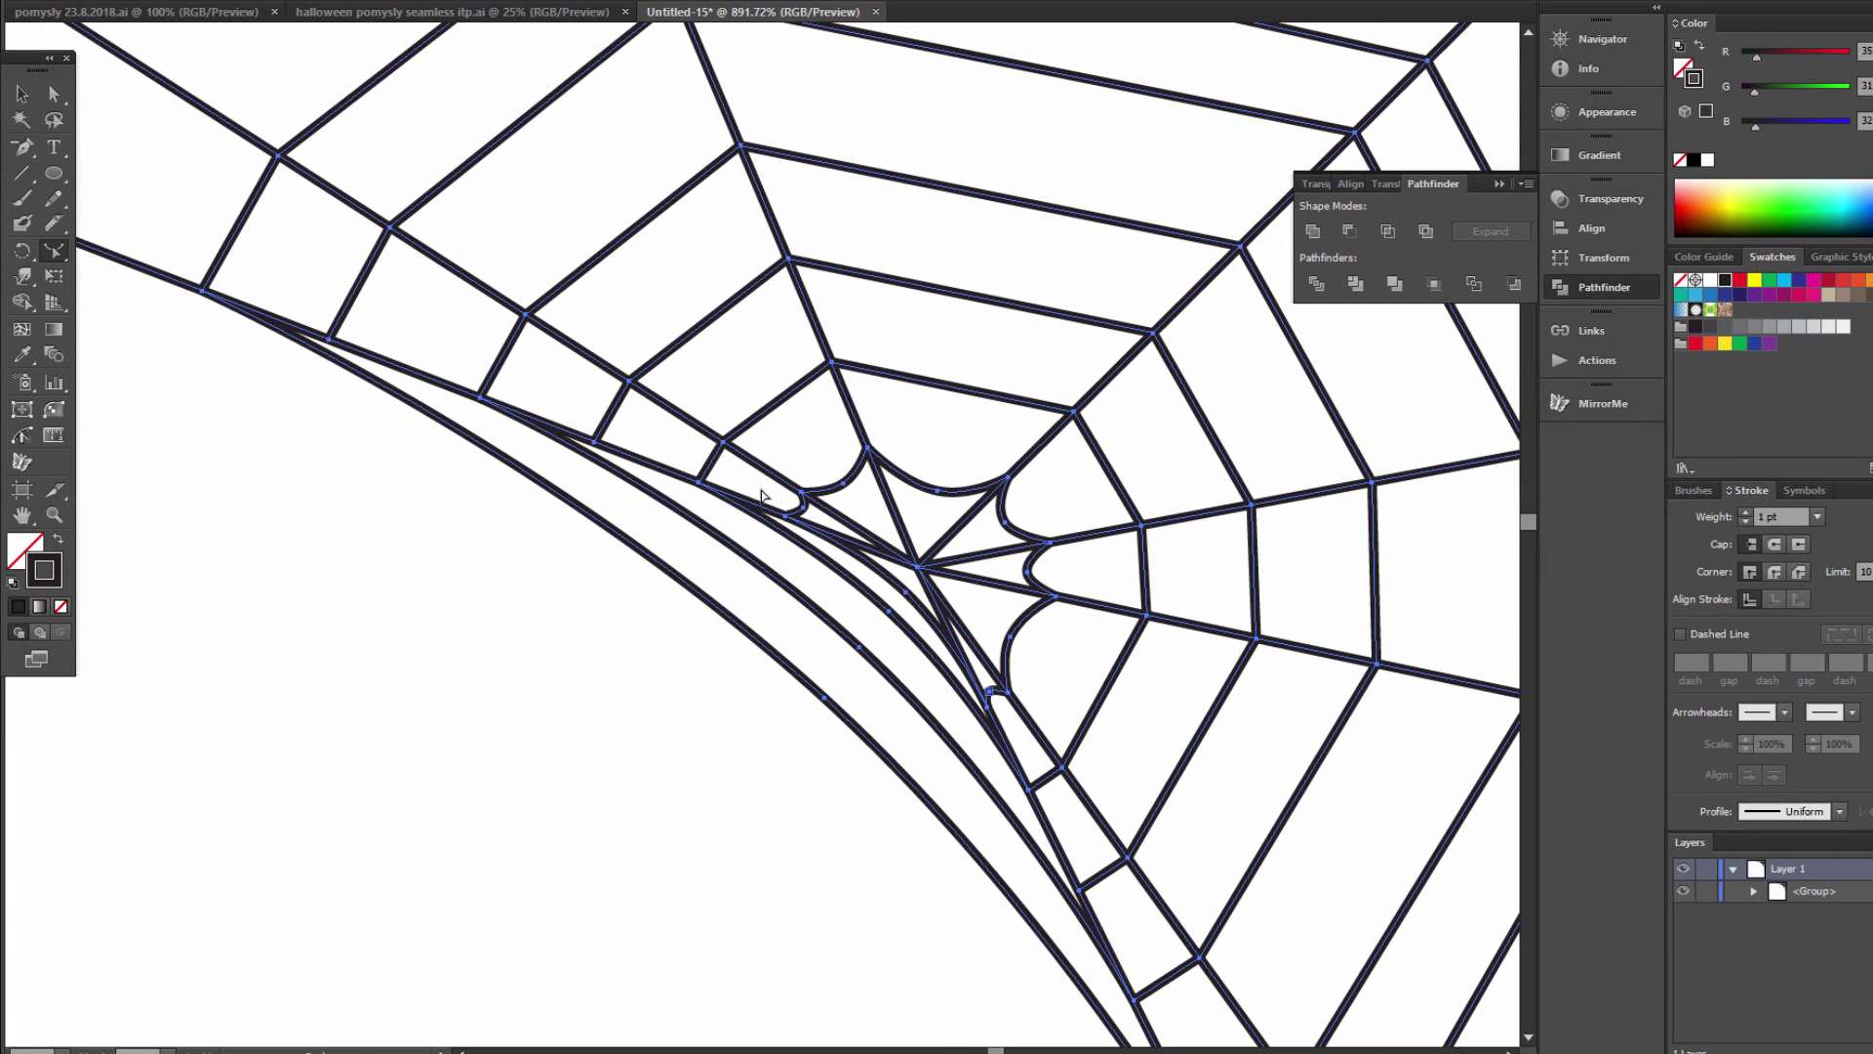
Step: Curve the straight strands on the web's left and top sides inward
left_click_drag(872, 438, 890, 447)
left_click_drag(750, 381, 777, 398)
left_click_drag(617, 308, 662, 329)
left_click_drag(441, 225, 523, 265)
left_click_drag(426, 317, 468, 336)
left_click_drag(238, 230, 422, 295)
left_click_drag(786, 417, 819, 447)
left_click_drag(712, 329, 760, 382)
left_click_drag(635, 238, 700, 304)
left_click_drag(548, 127, 600, 193)
left_click_drag(369, 88, 521, 156)
Step: Curve the outer-ring and right-side strands of the web inward
left_click_drag(952, 386, 951, 429)
left_click_drag(974, 297, 976, 381)
left_click_drag(1012, 200, 978, 291)
left_click_drag(1109, 470, 1070, 478)
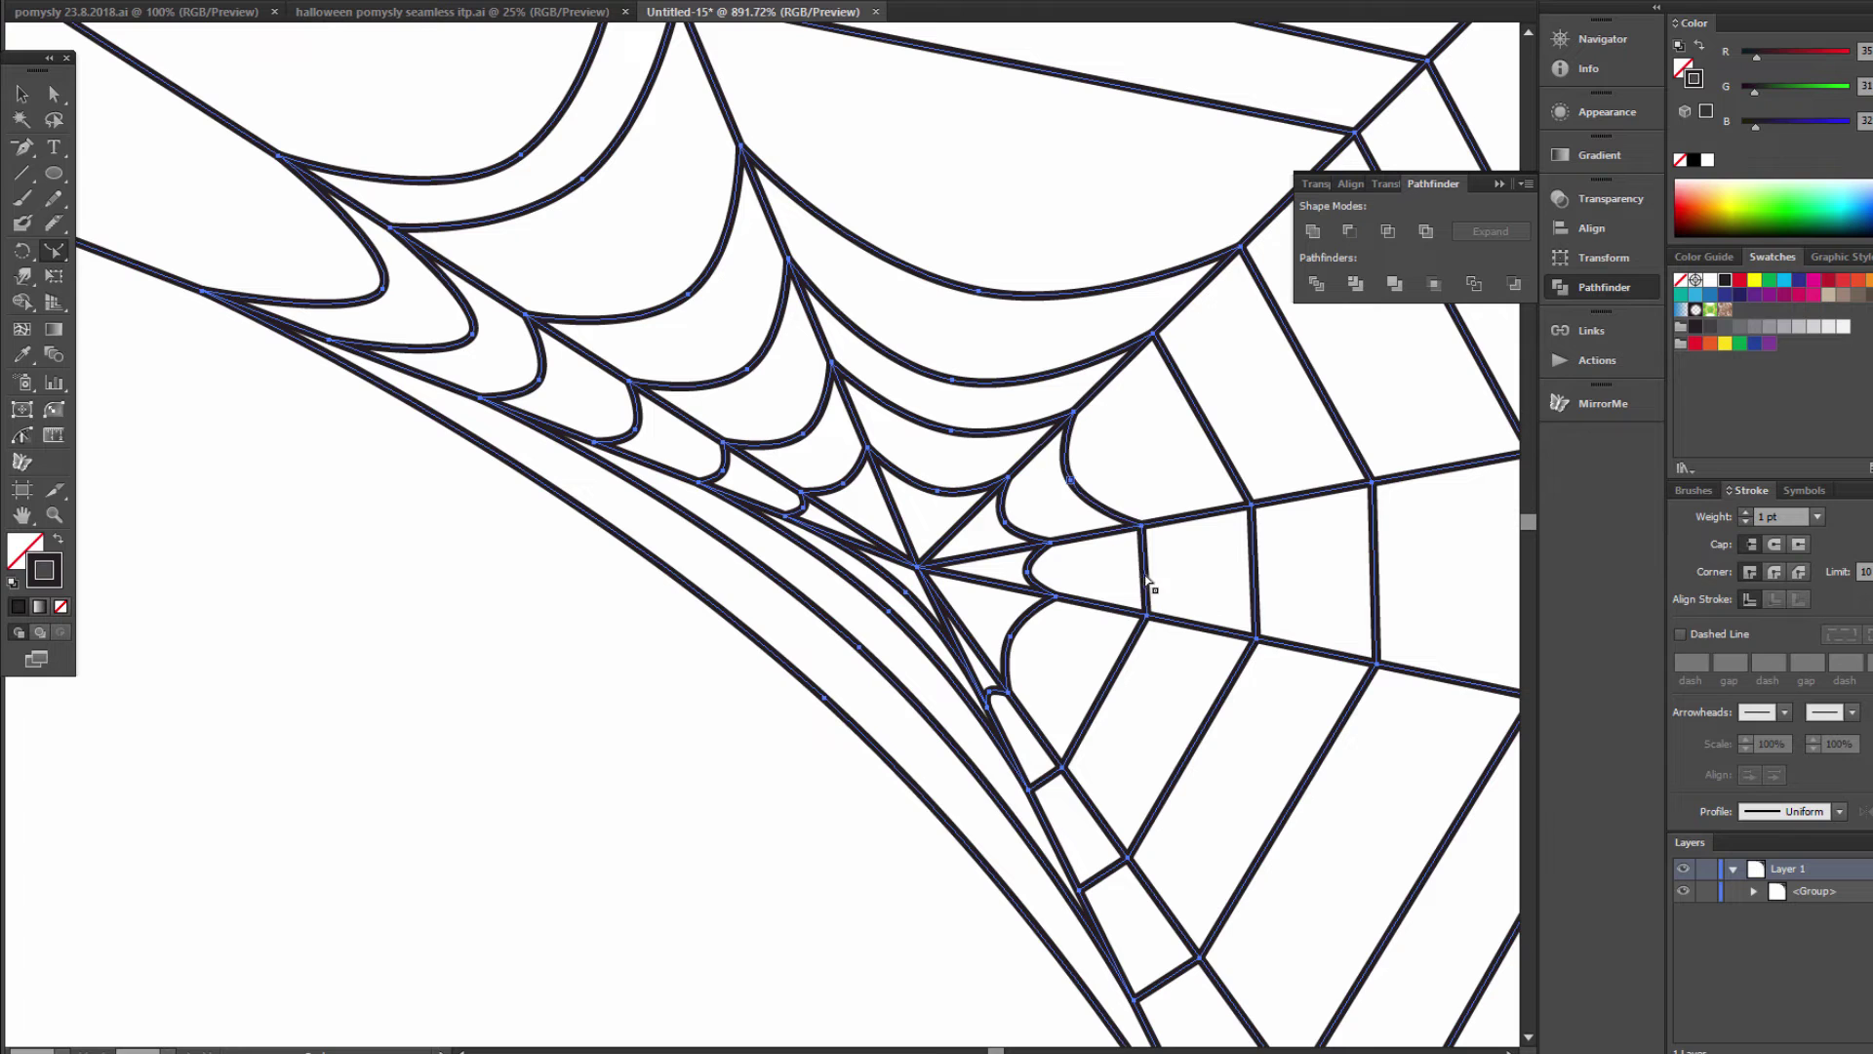
left_click_drag(1145, 570, 1109, 573)
left_click_drag(1106, 690, 1065, 680)
left_click_drag(1046, 776, 1026, 763)
left_click_drag(1103, 873, 1083, 851)
left_click_drag(1192, 749, 1161, 724)
left_click_drag(1255, 571, 1216, 582)
left_click_drag(1200, 418, 1161, 441)
left_click_drag(1308, 363, 1249, 395)
Step: Curve the lower-ring strands and the remaining straight outer strands inward
scroll(847, 540, "down", 5)
left_click_drag(734, 685, 716, 639)
left_click_drag(818, 822, 785, 760)
left_click_drag(883, 926, 801, 806)
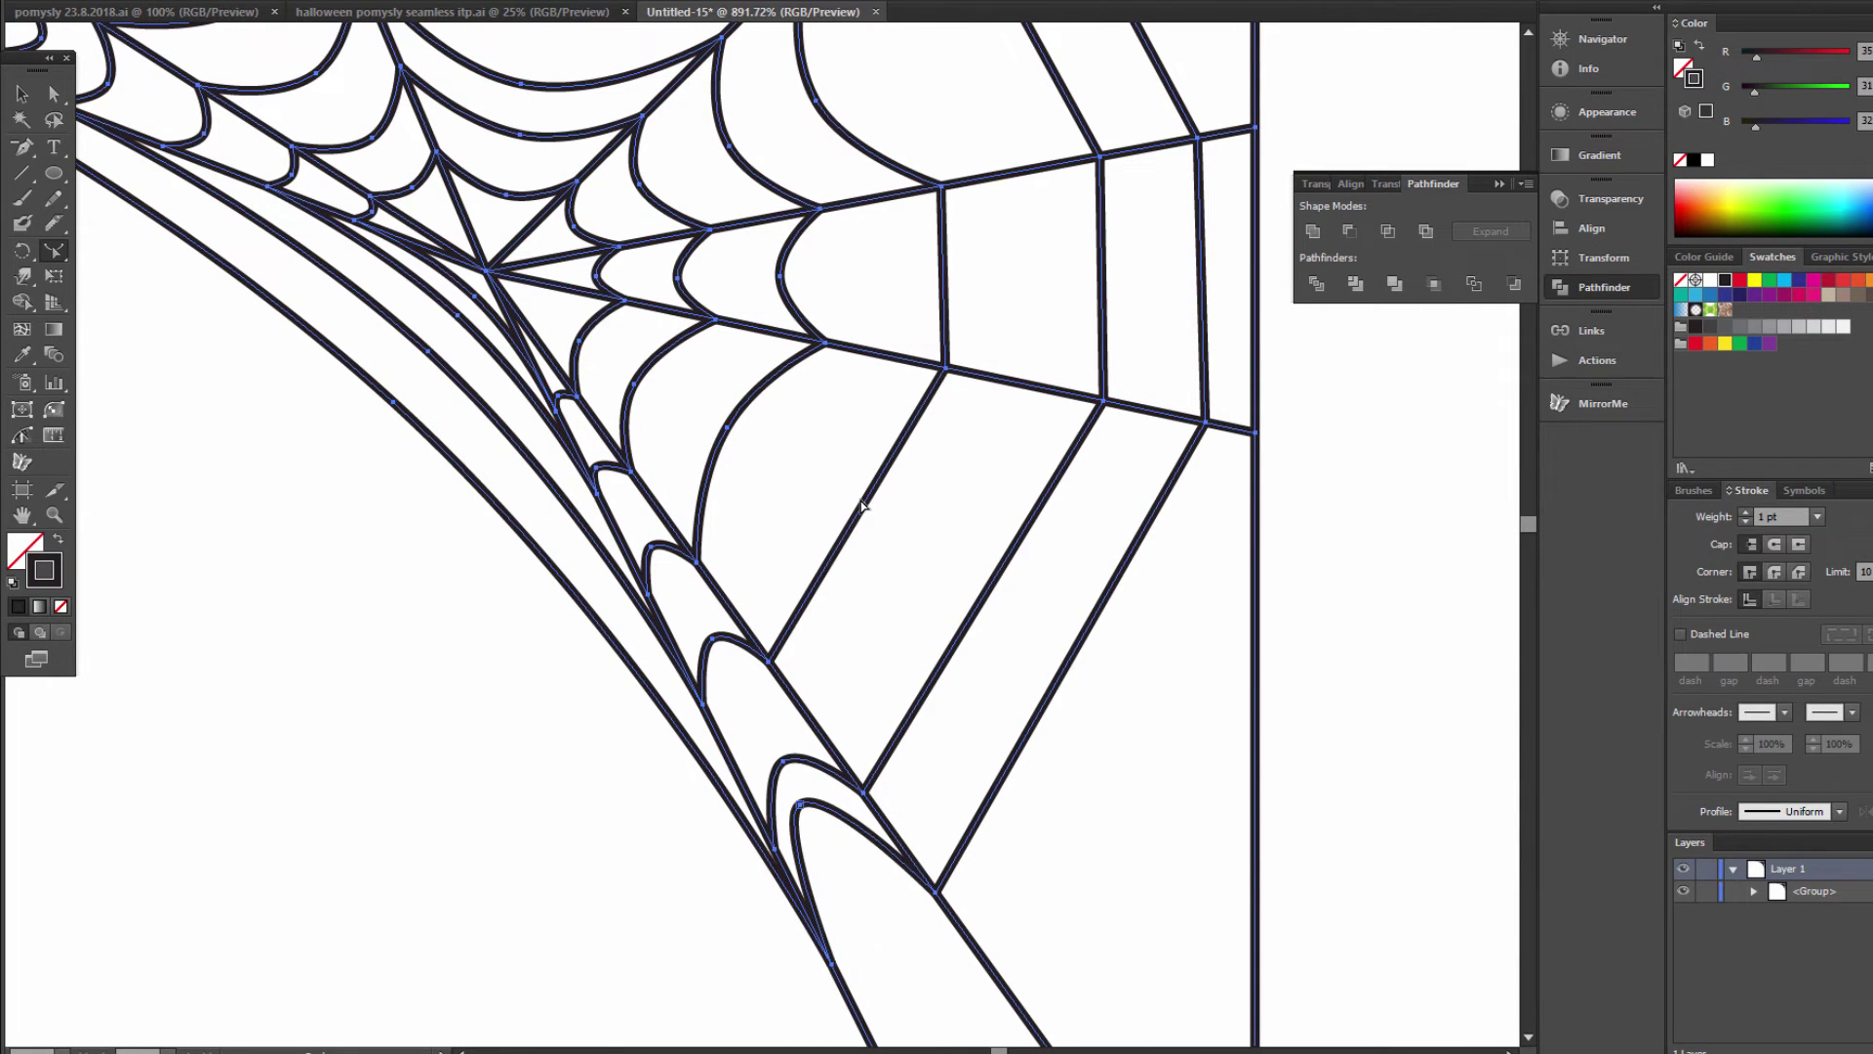
left_click_drag(865, 500, 817, 449)
left_click_drag(1010, 575, 957, 572)
scroll(957, 573, "up", 5)
left_click_drag(1209, 501, 1112, 502)
scroll(1112, 503, "up", 5)
left_click_drag(1024, 459, 975, 507)
scroll(975, 507, "left", 3)
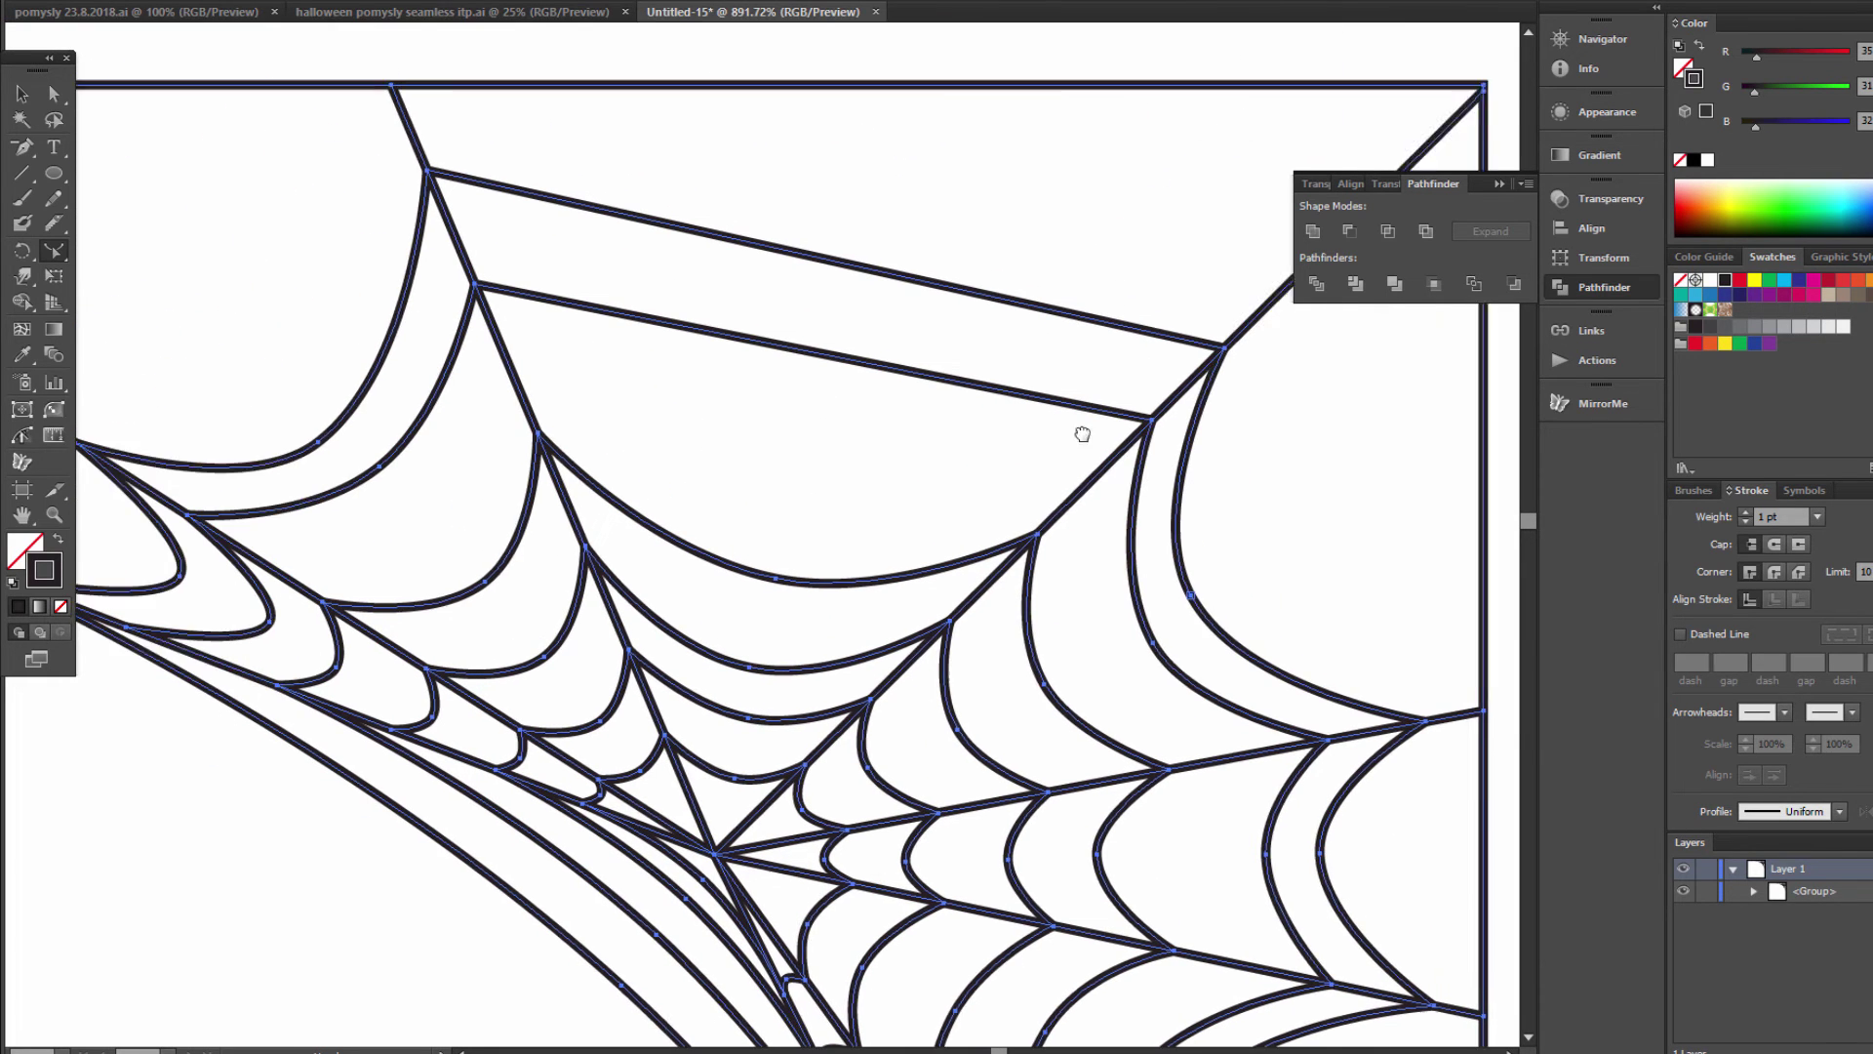
scroll(918, 427, "up", 2)
left_click_drag(924, 424, 907, 414)
left_click_drag(945, 318, 878, 468)
scroll(794, 472, "down", 5)
scroll(794, 473, "left", 3)
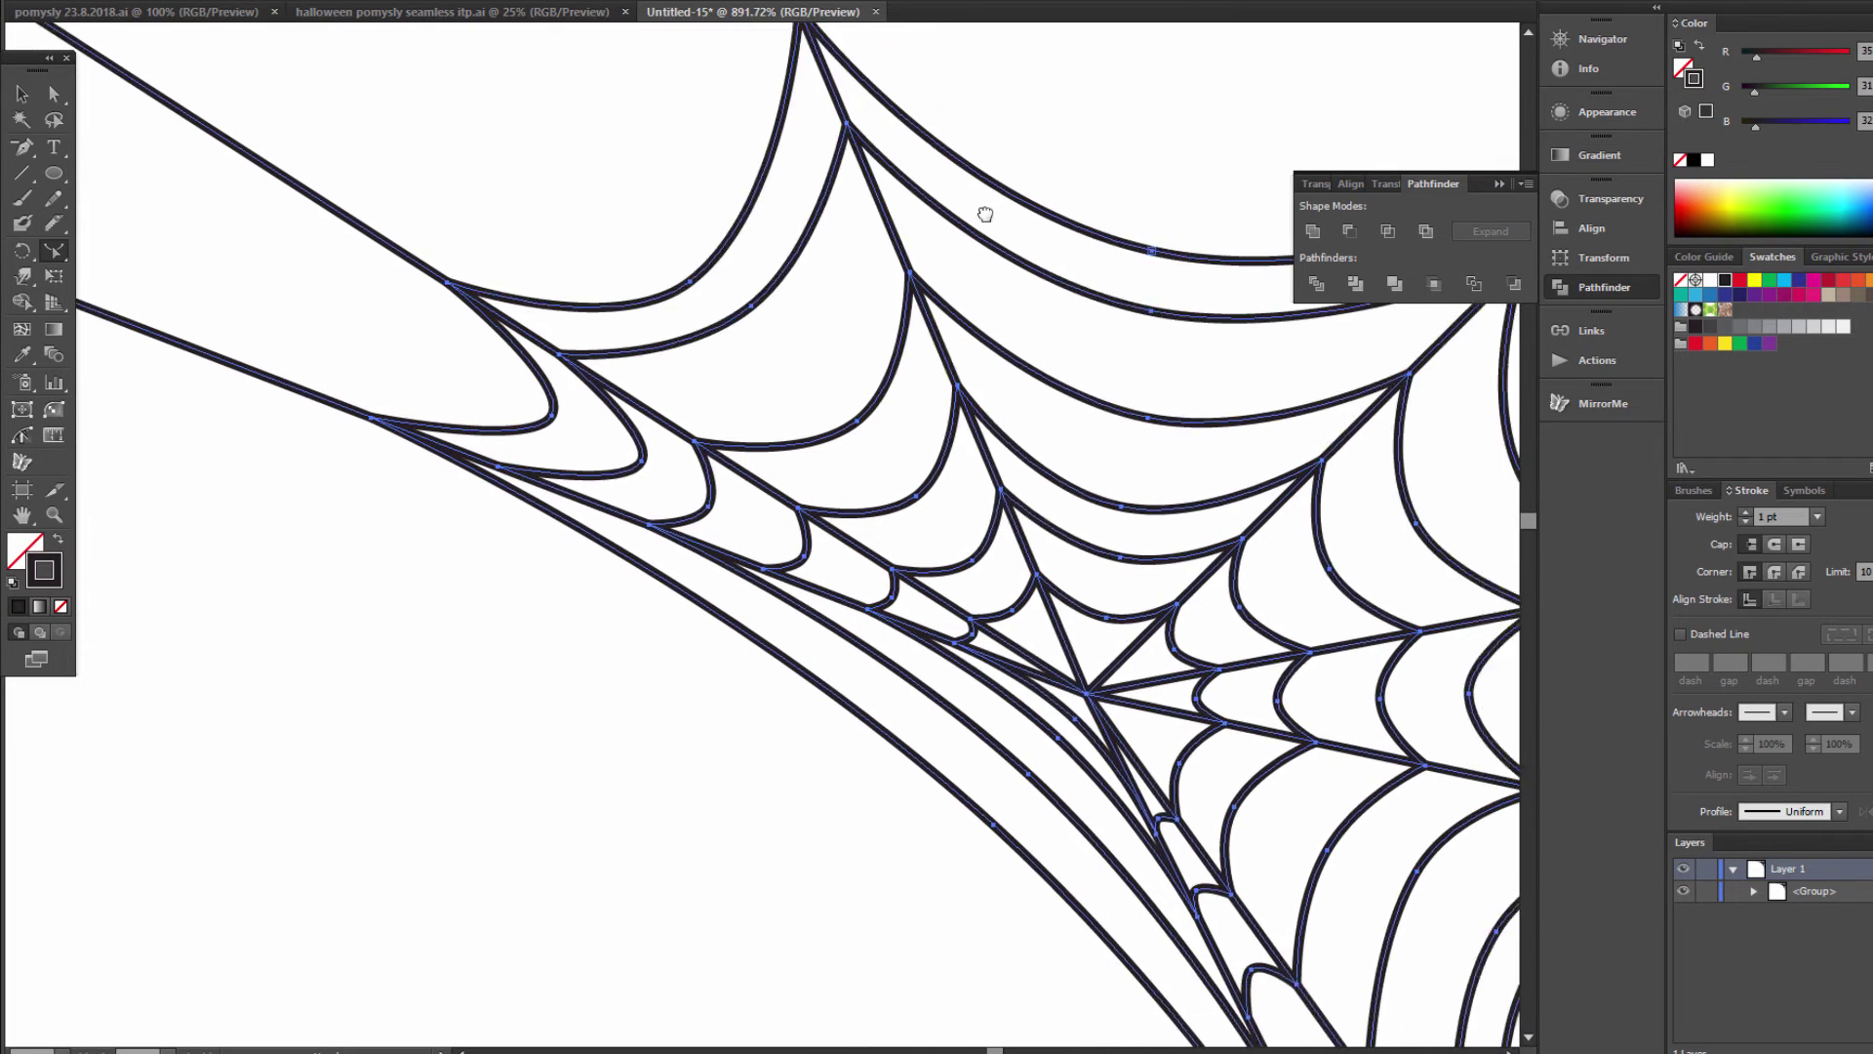
scroll(982, 209, "right", 2)
Step: Zoom out to 300% to frame the whole web and deselect it
key("ctrl+minus")
key("ctrl+minus")
key("ctrl+minus")
key("ctrl+minus")
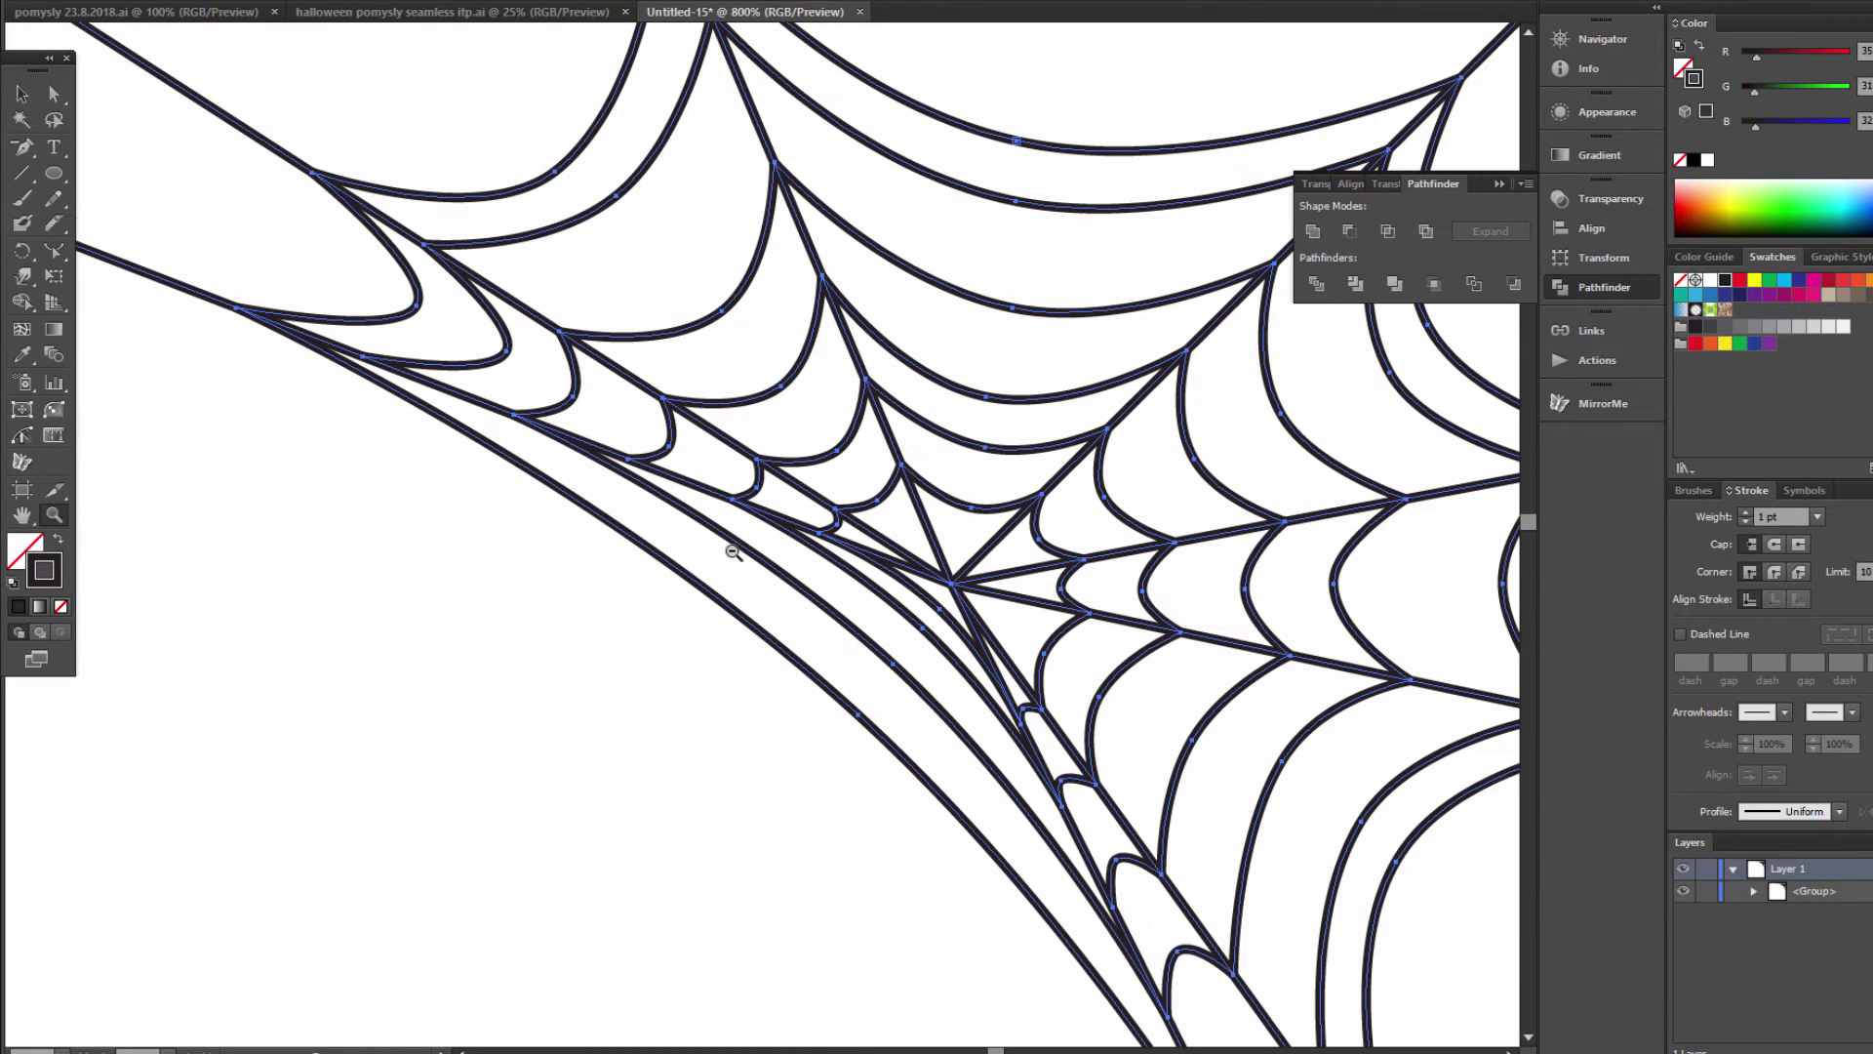
left_click_drag(763, 591, 816, 510)
left_click(37, 91)
left_click(302, 123)
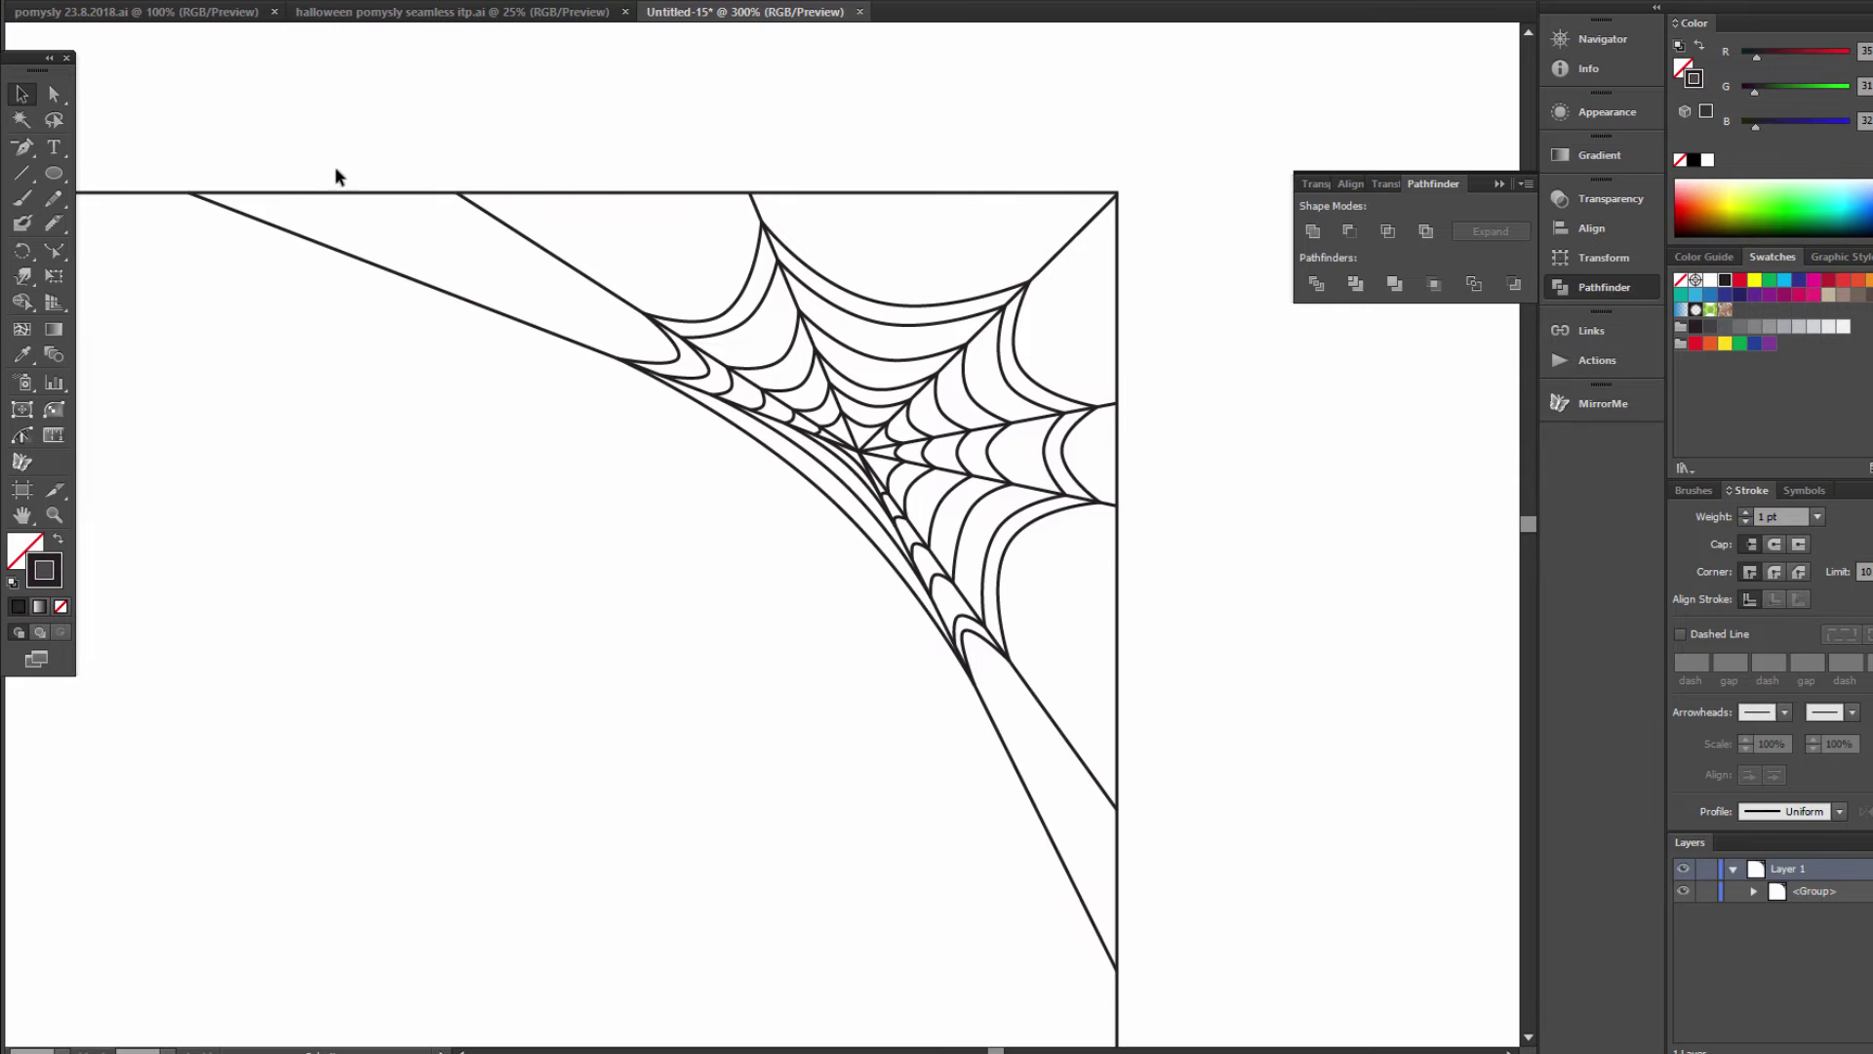
Step: Expand the web's fill and stroke into outlined shapes via Object > Expand
left_click_drag(223, 117, 1328, 966)
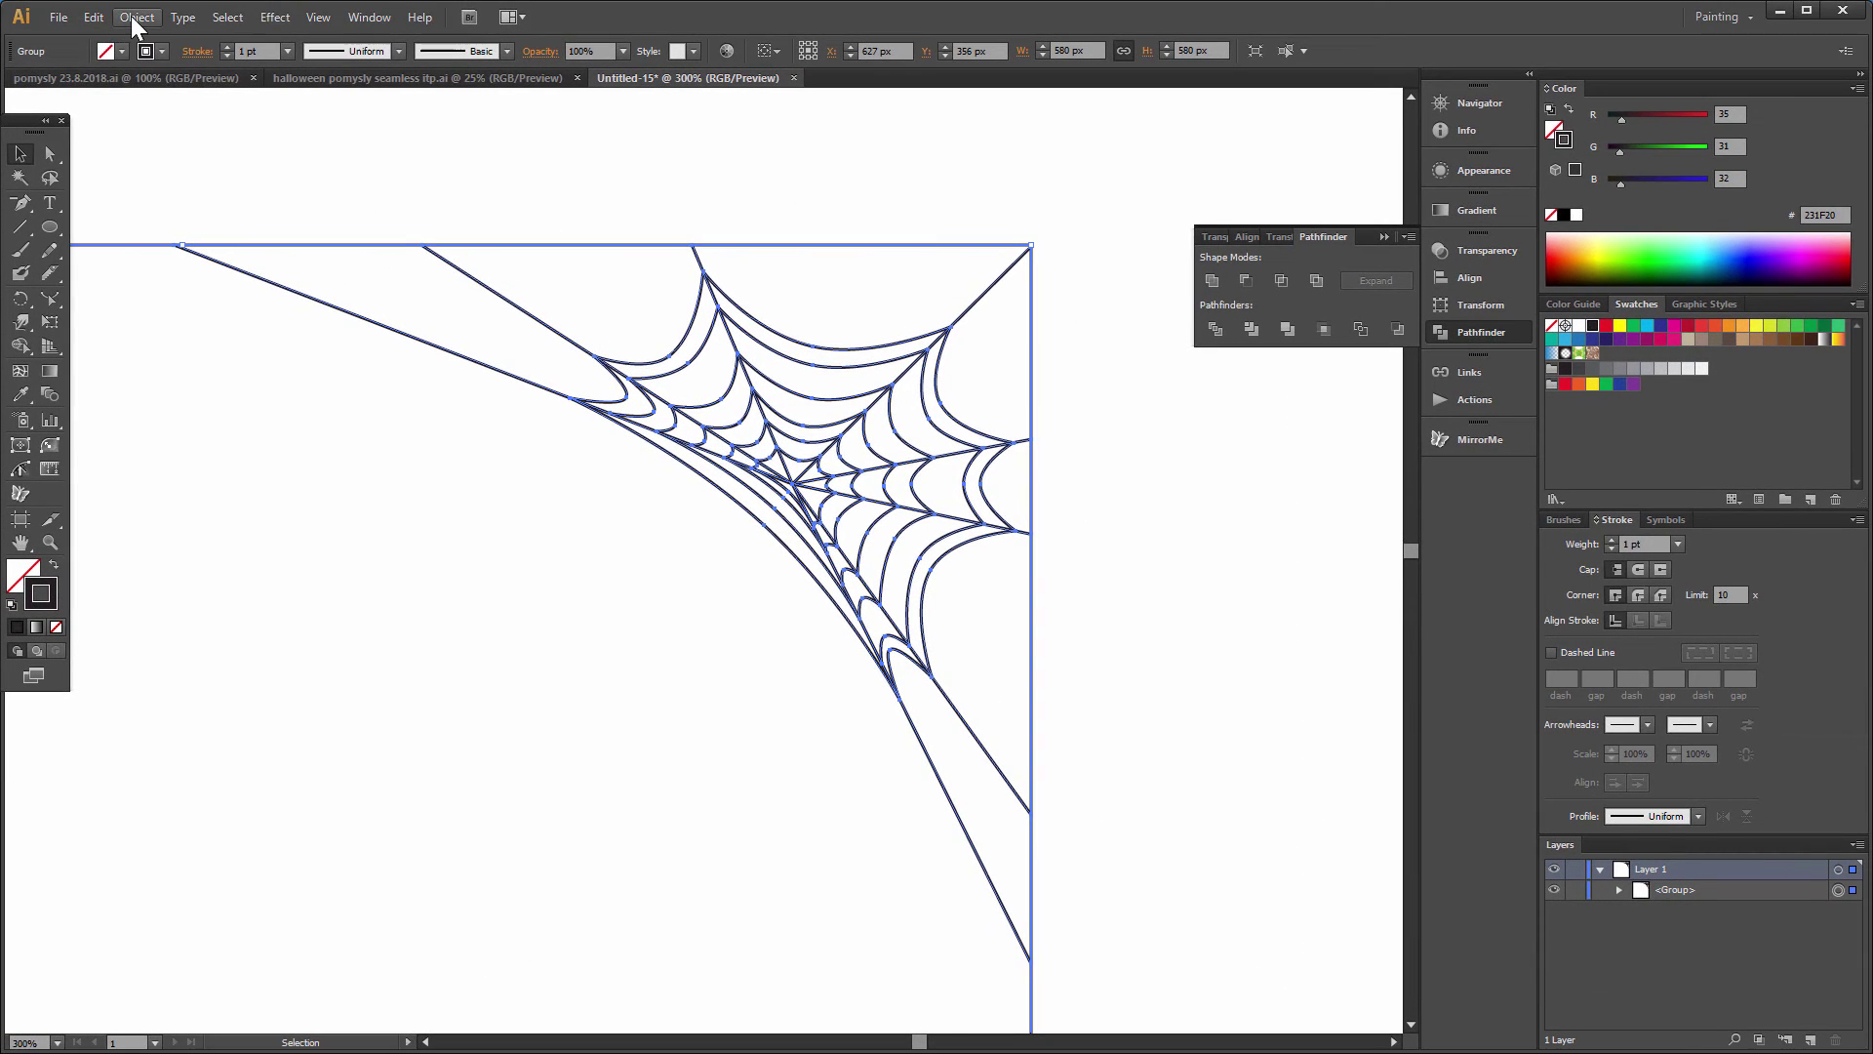
left_click(134, 17)
left_click(173, 307)
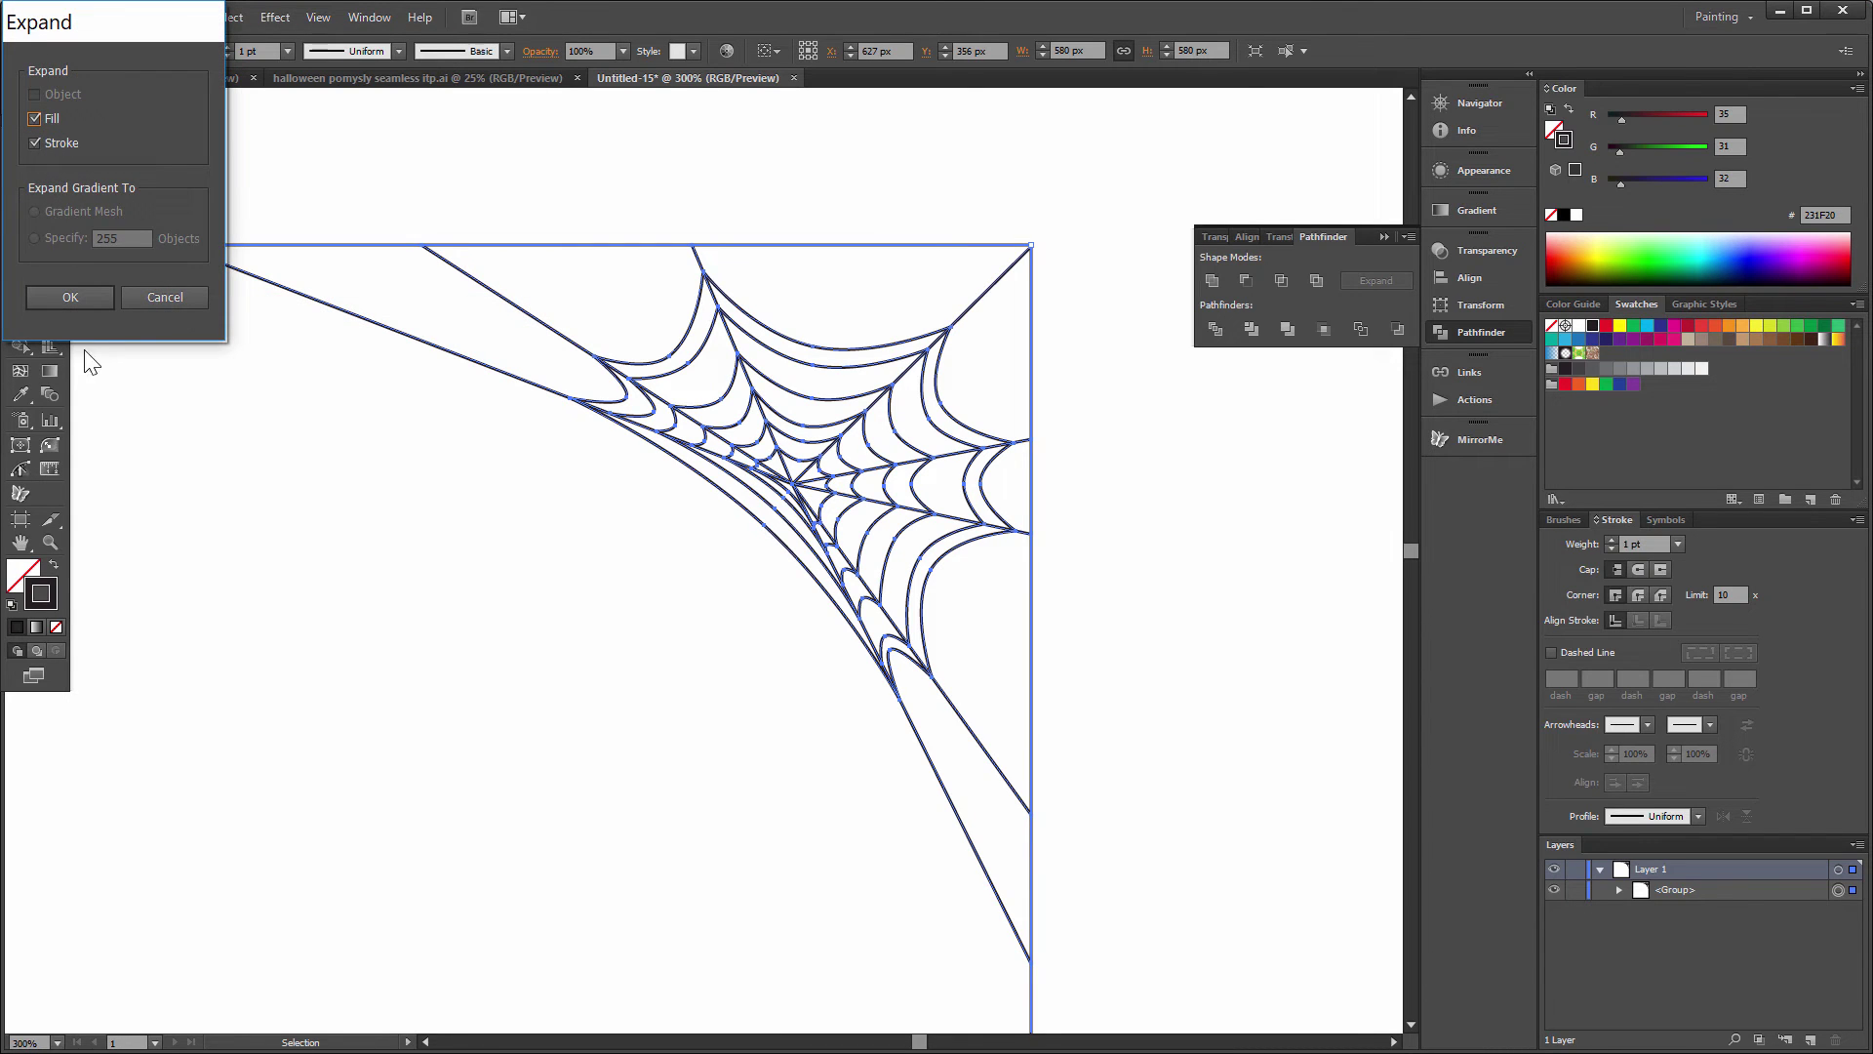
left_click(84, 298)
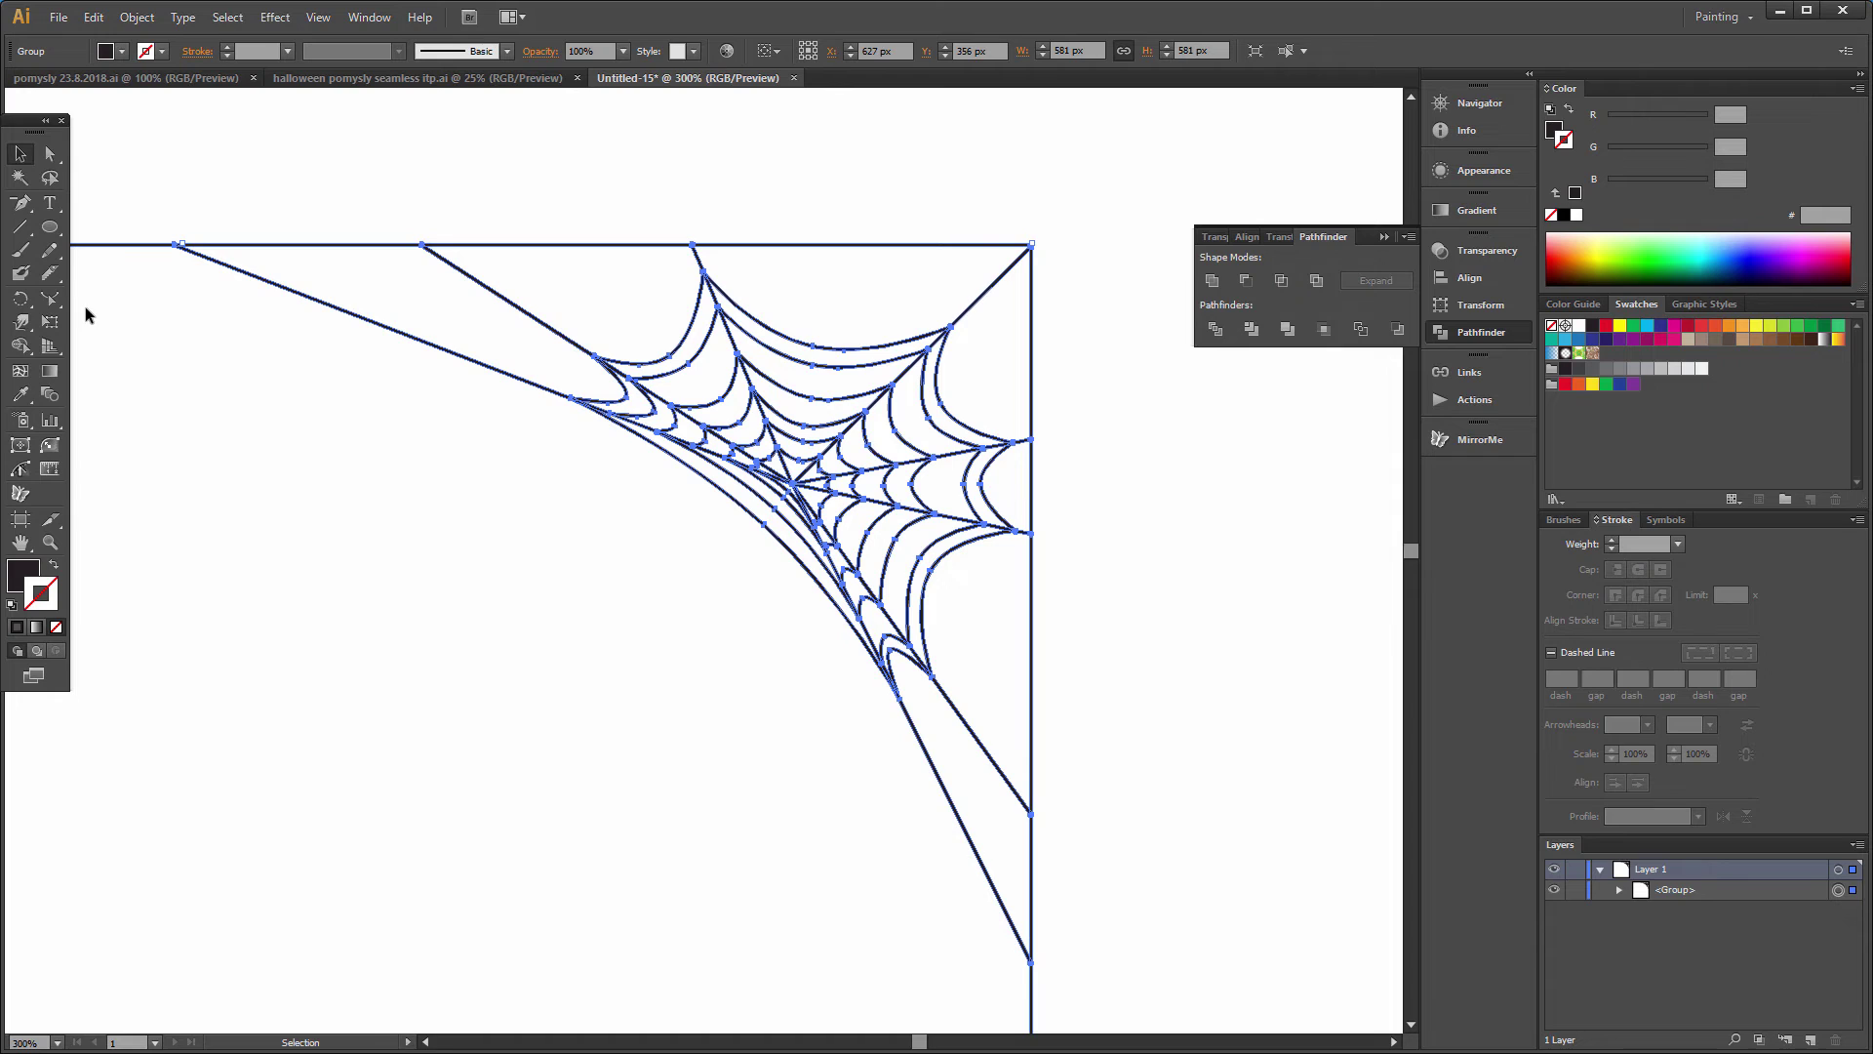
Step: Zoom out to 100% to show the artboard and reselect the expanded web group
left_click(284, 473)
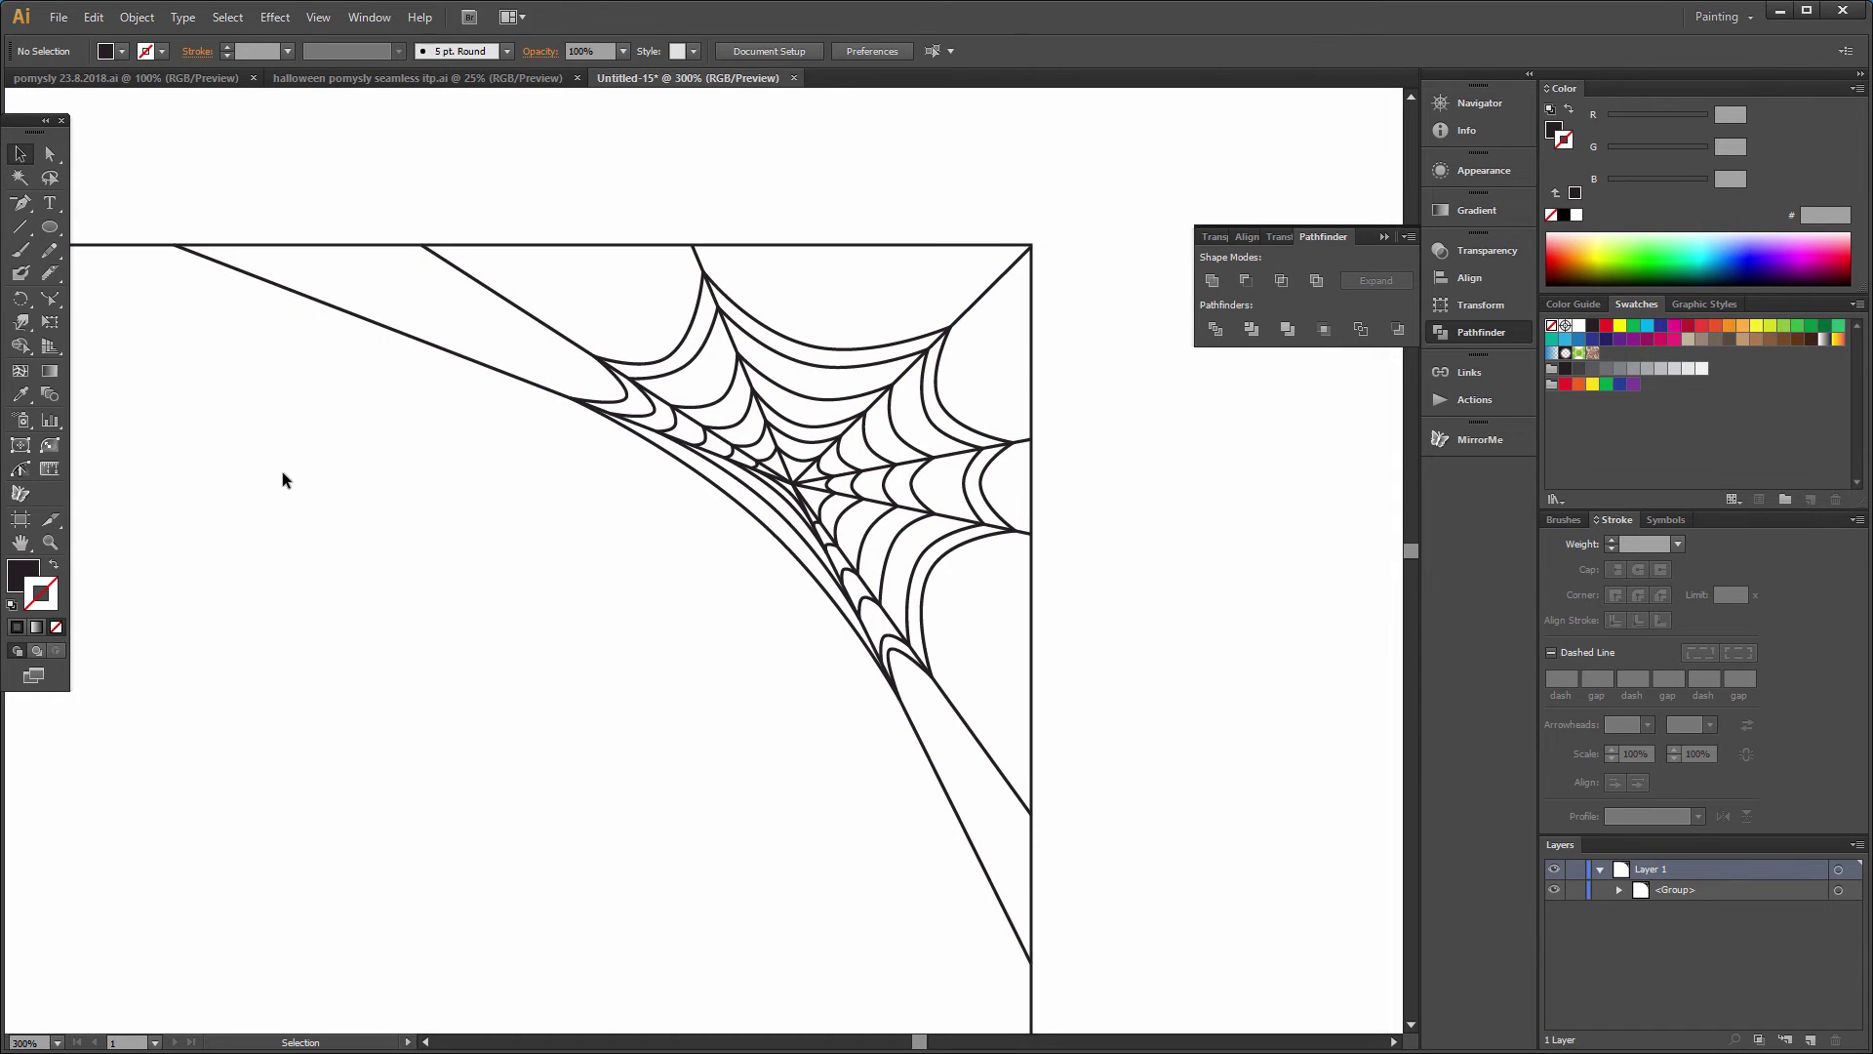
left_click(50, 541)
left_click(560, 660, "alt")
left_click(569, 660, "alt")
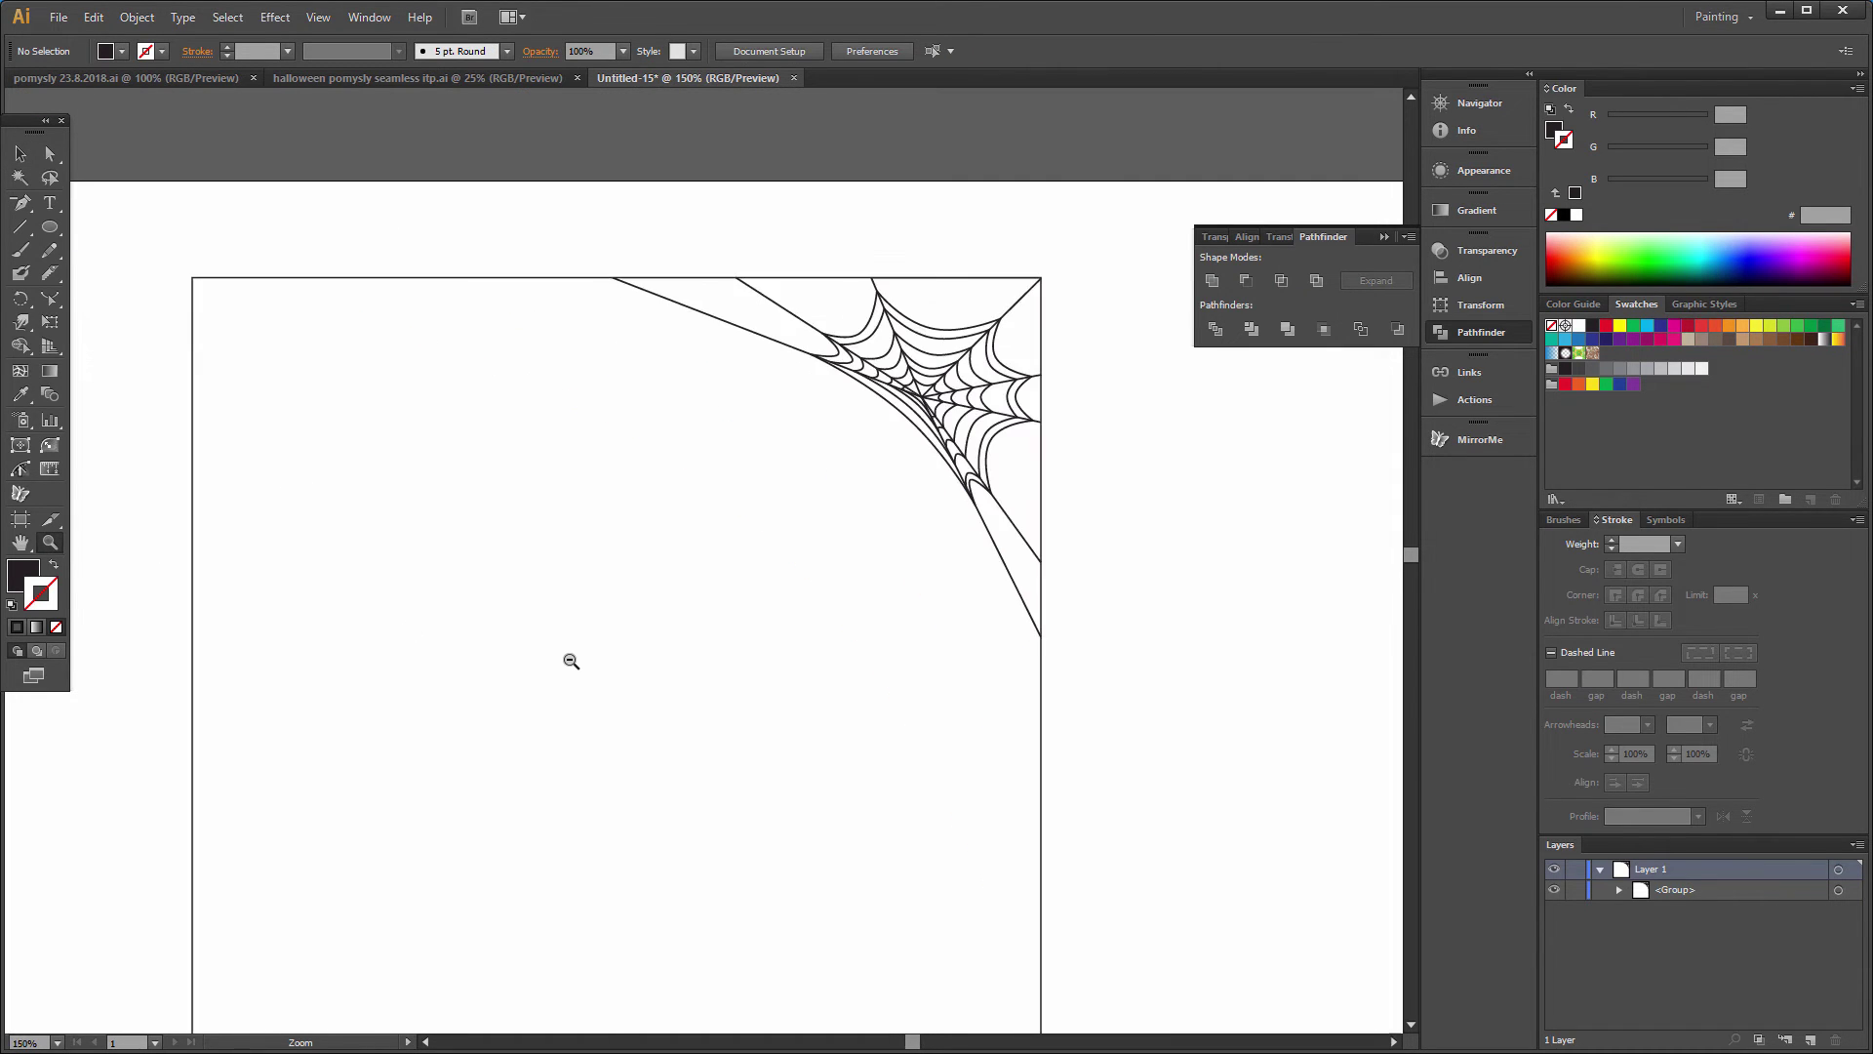
left_click(568, 661, "alt")
left_click_drag(826, 634, 751, 648)
left_click(19, 153)
left_click_drag(608, 260, 941, 576)
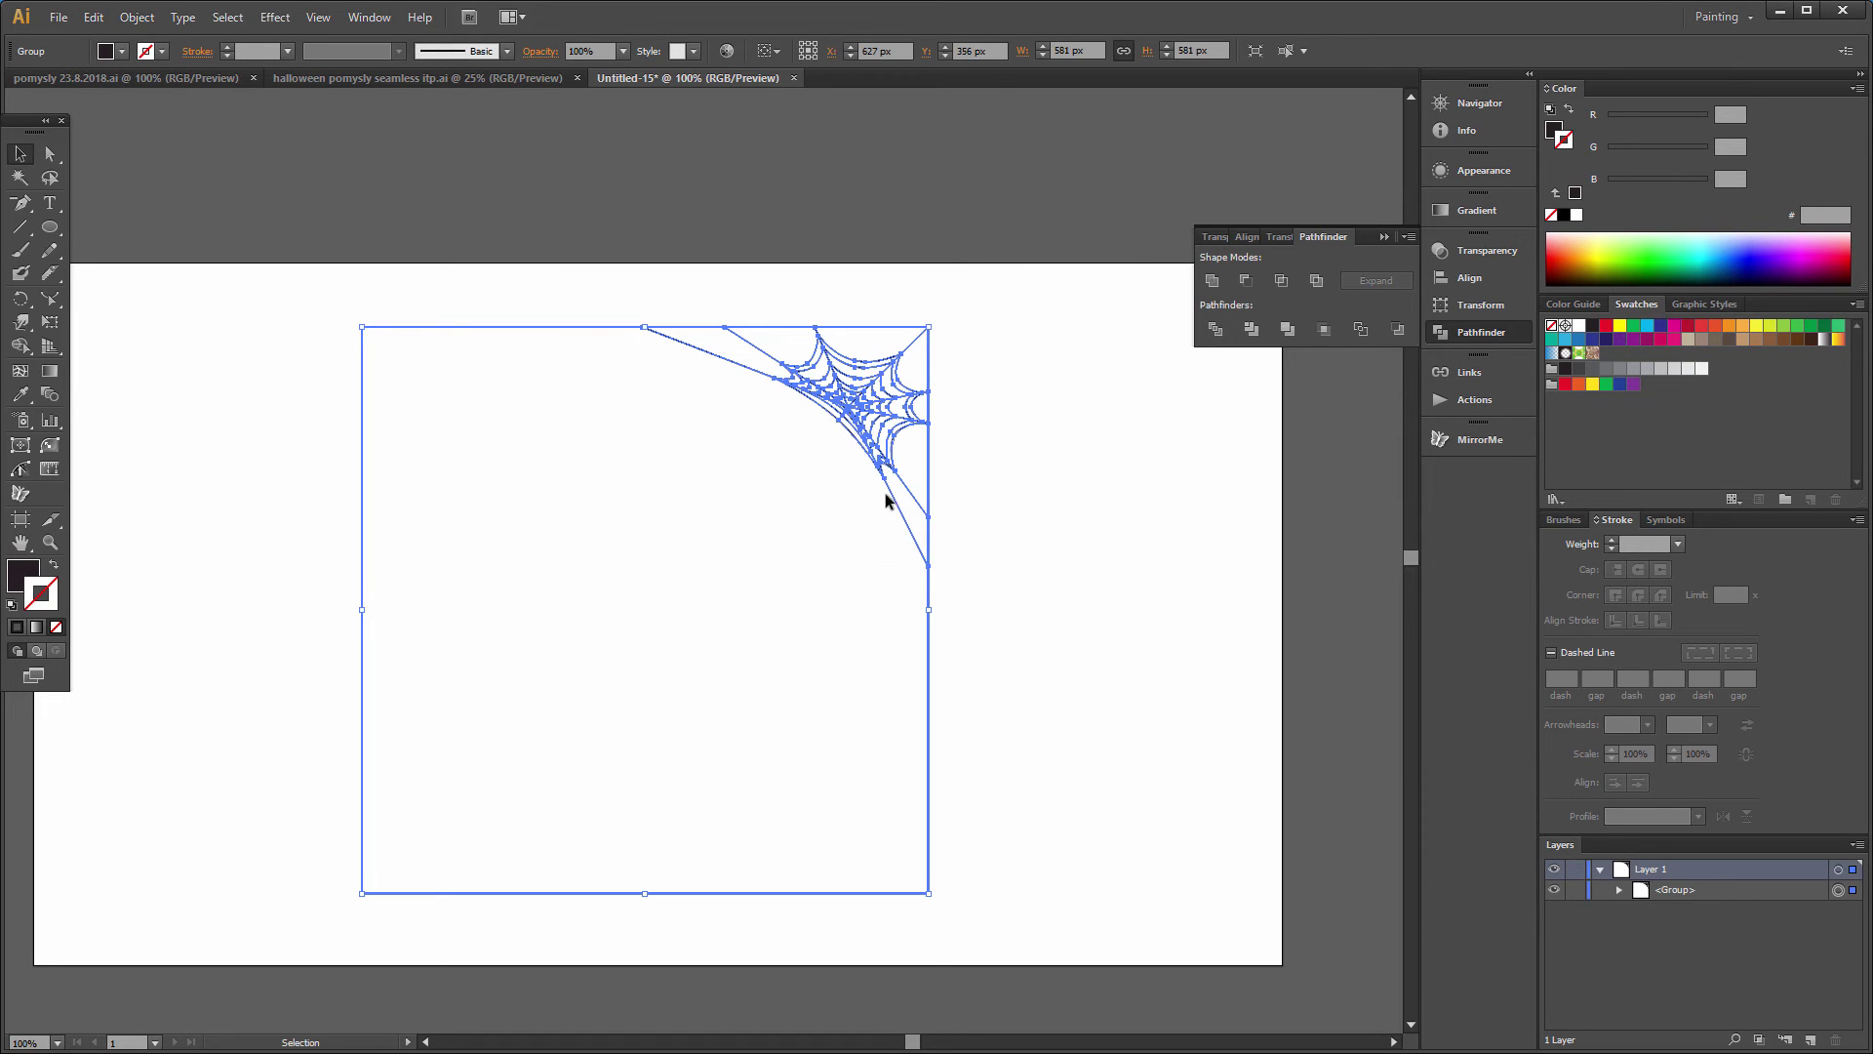
Step: Copy the web group and paste the duplicate in front, exactly on top of the original
left_click(93, 17)
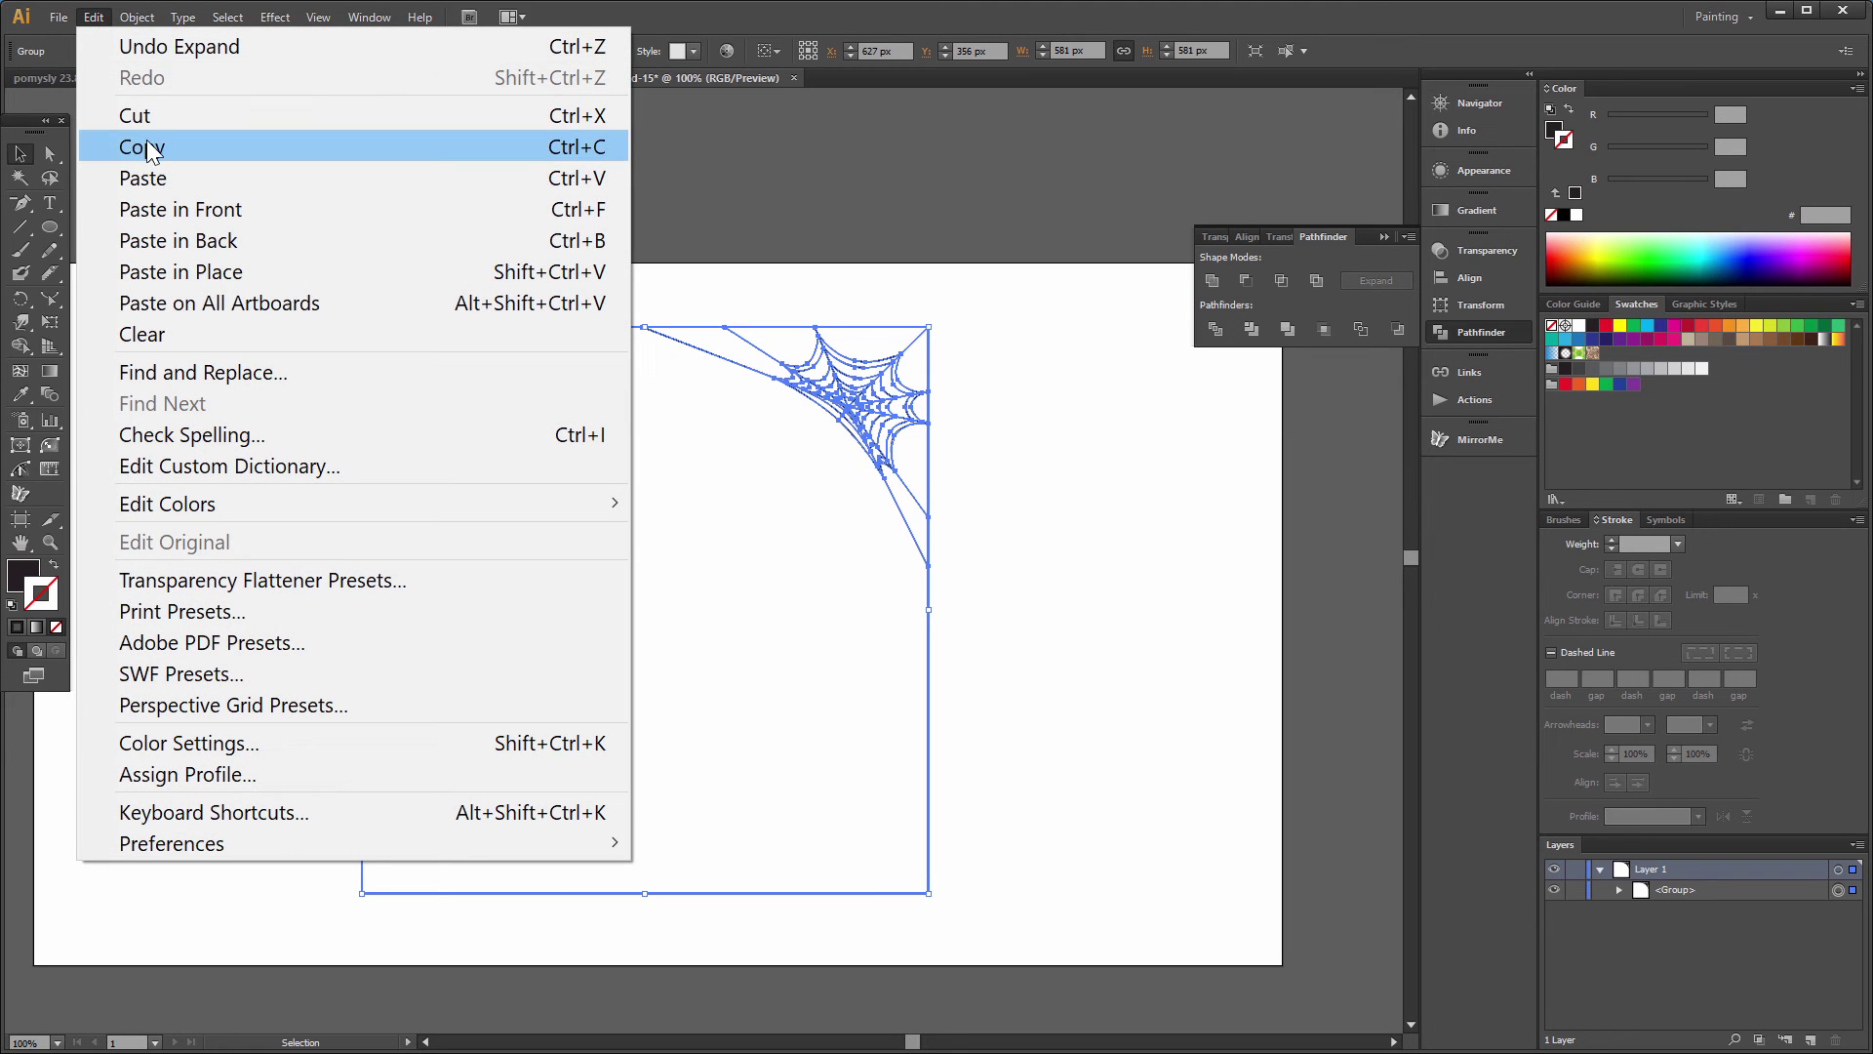
left_click(148, 150)
left_click(94, 16)
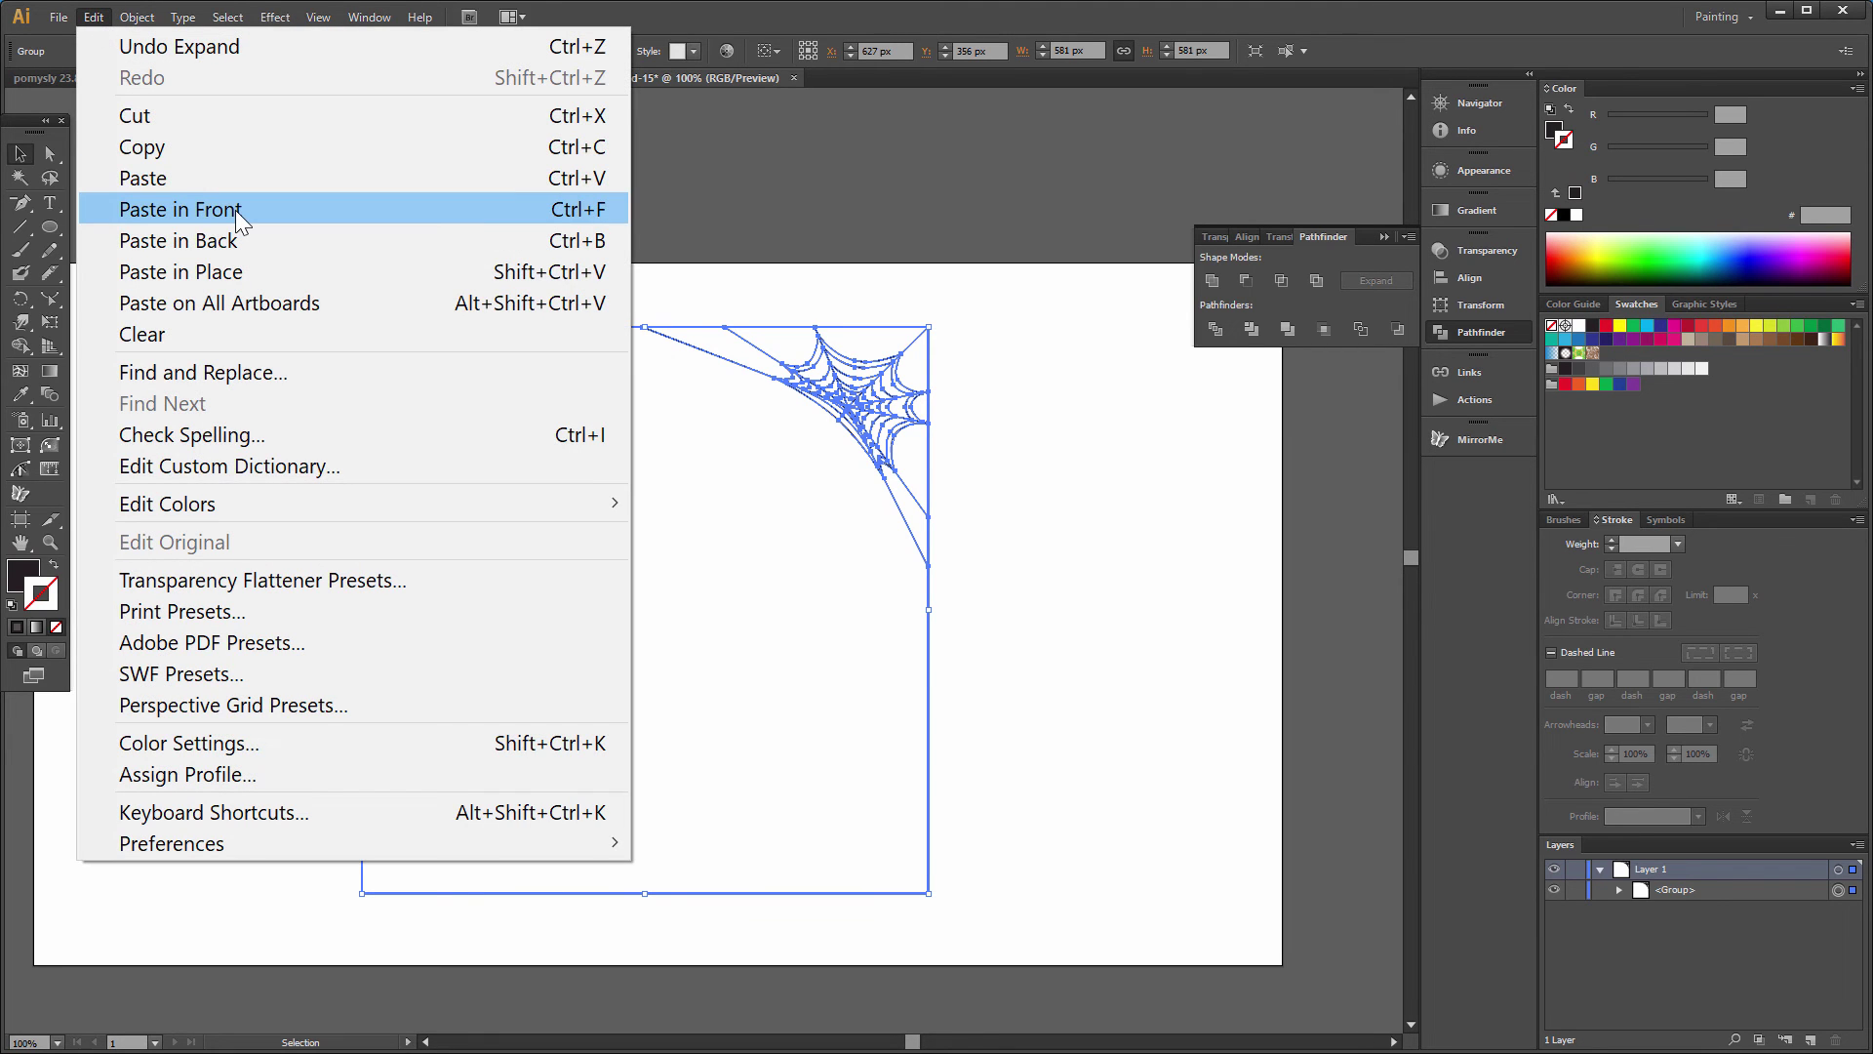
left_click(283, 211)
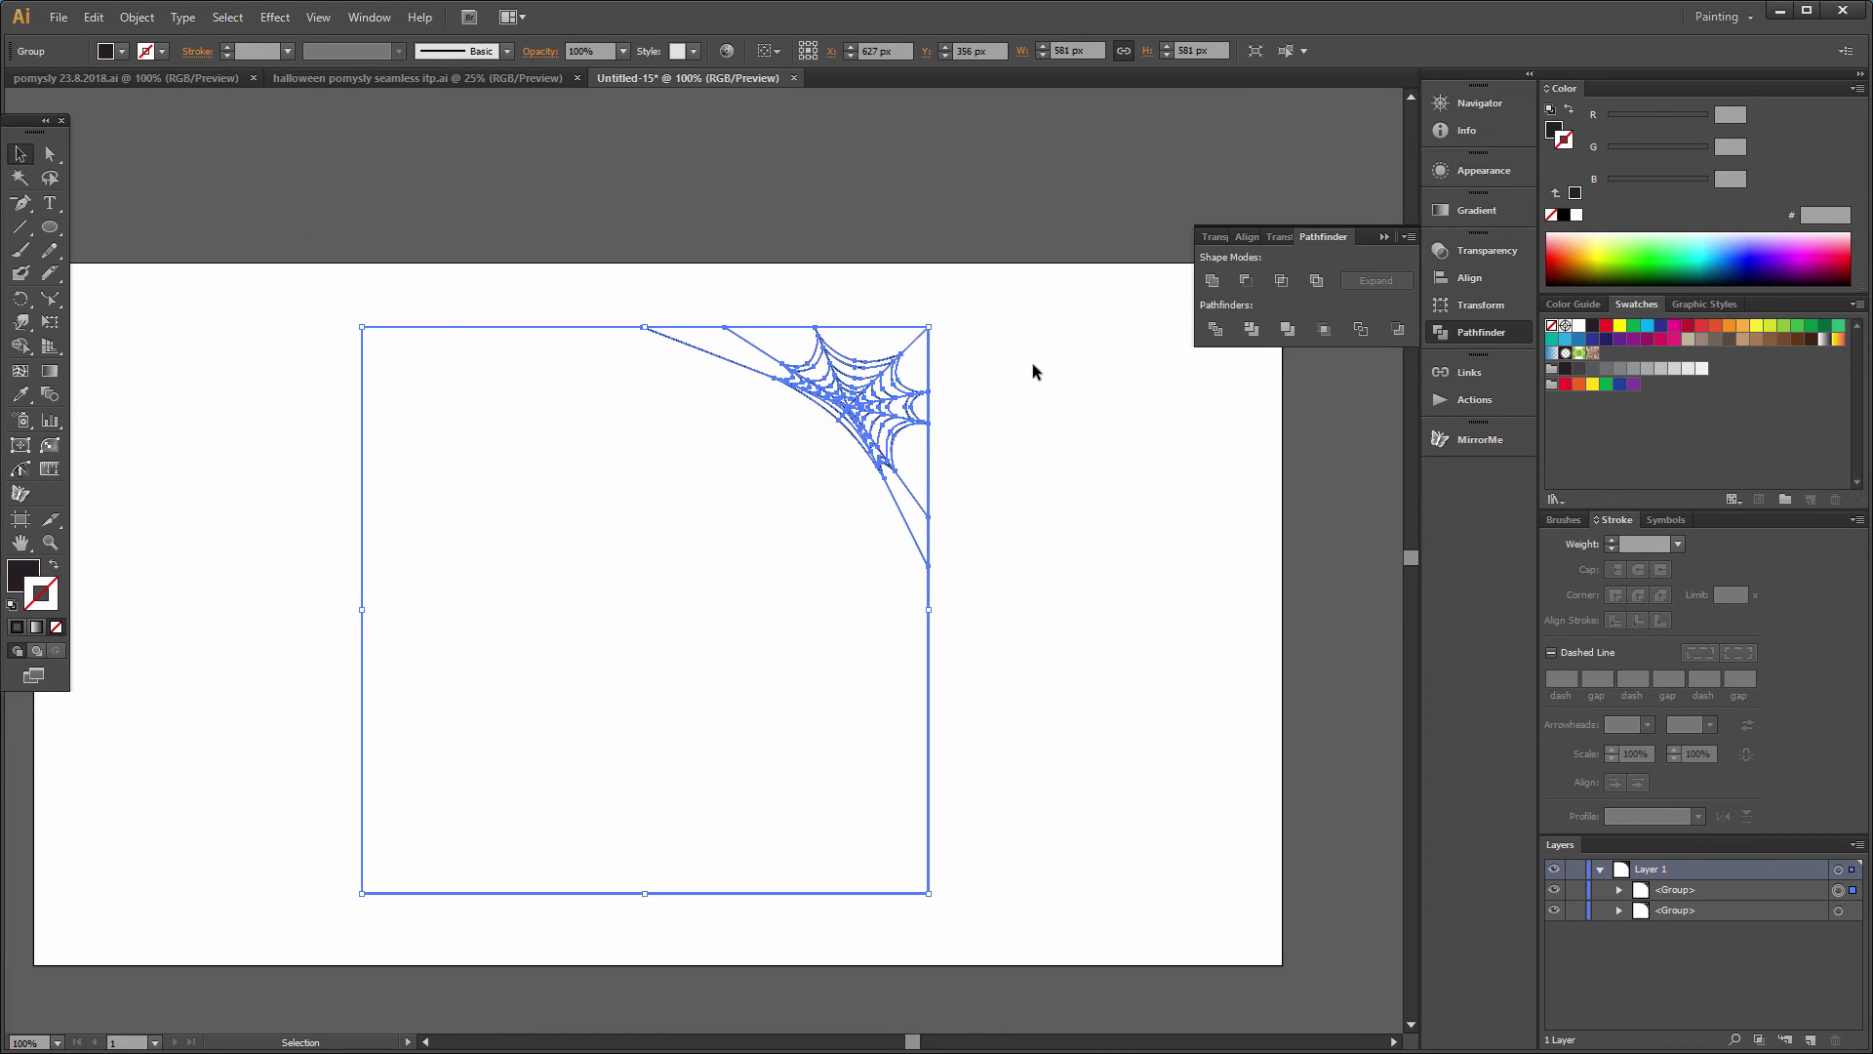
Step: Rotate the copy about 180°, scale it down into the bottom-left corner, then deselect
left_click_drag(933, 320, 465, 795)
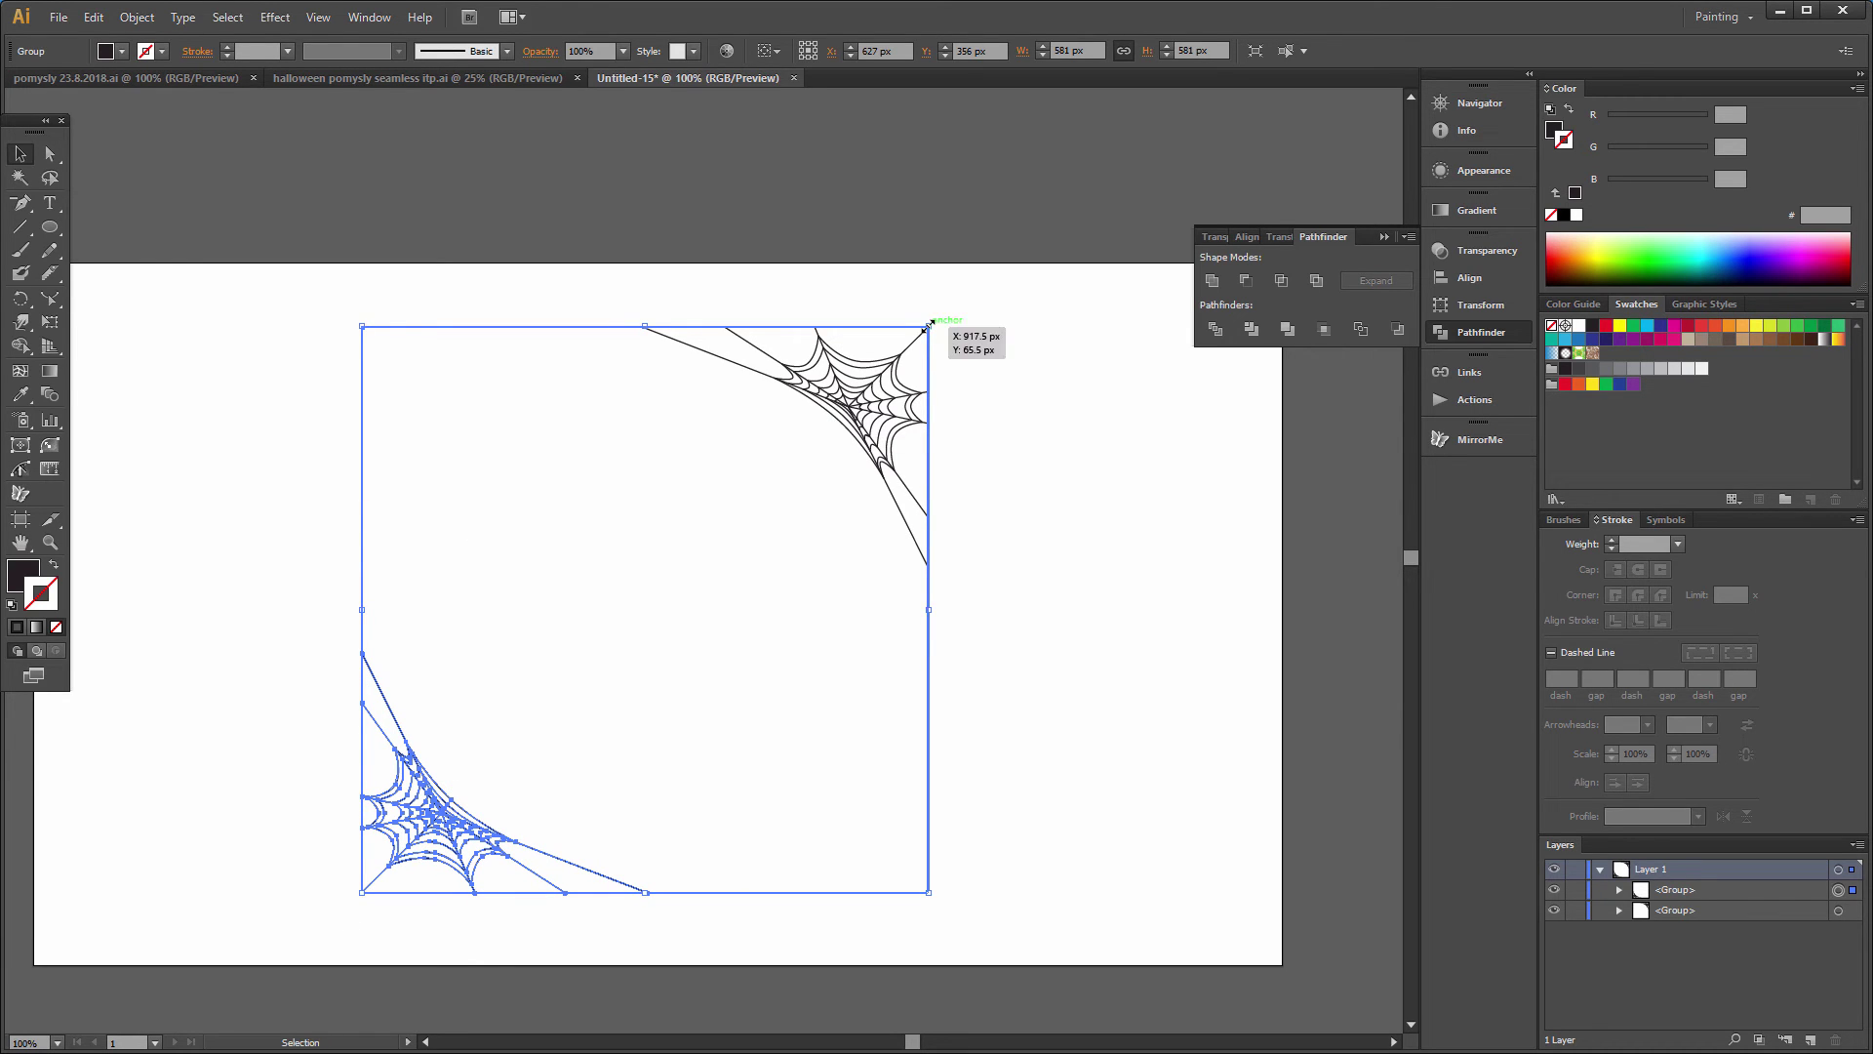
left_click_drag(927, 328, 643, 540)
left_click(272, 529)
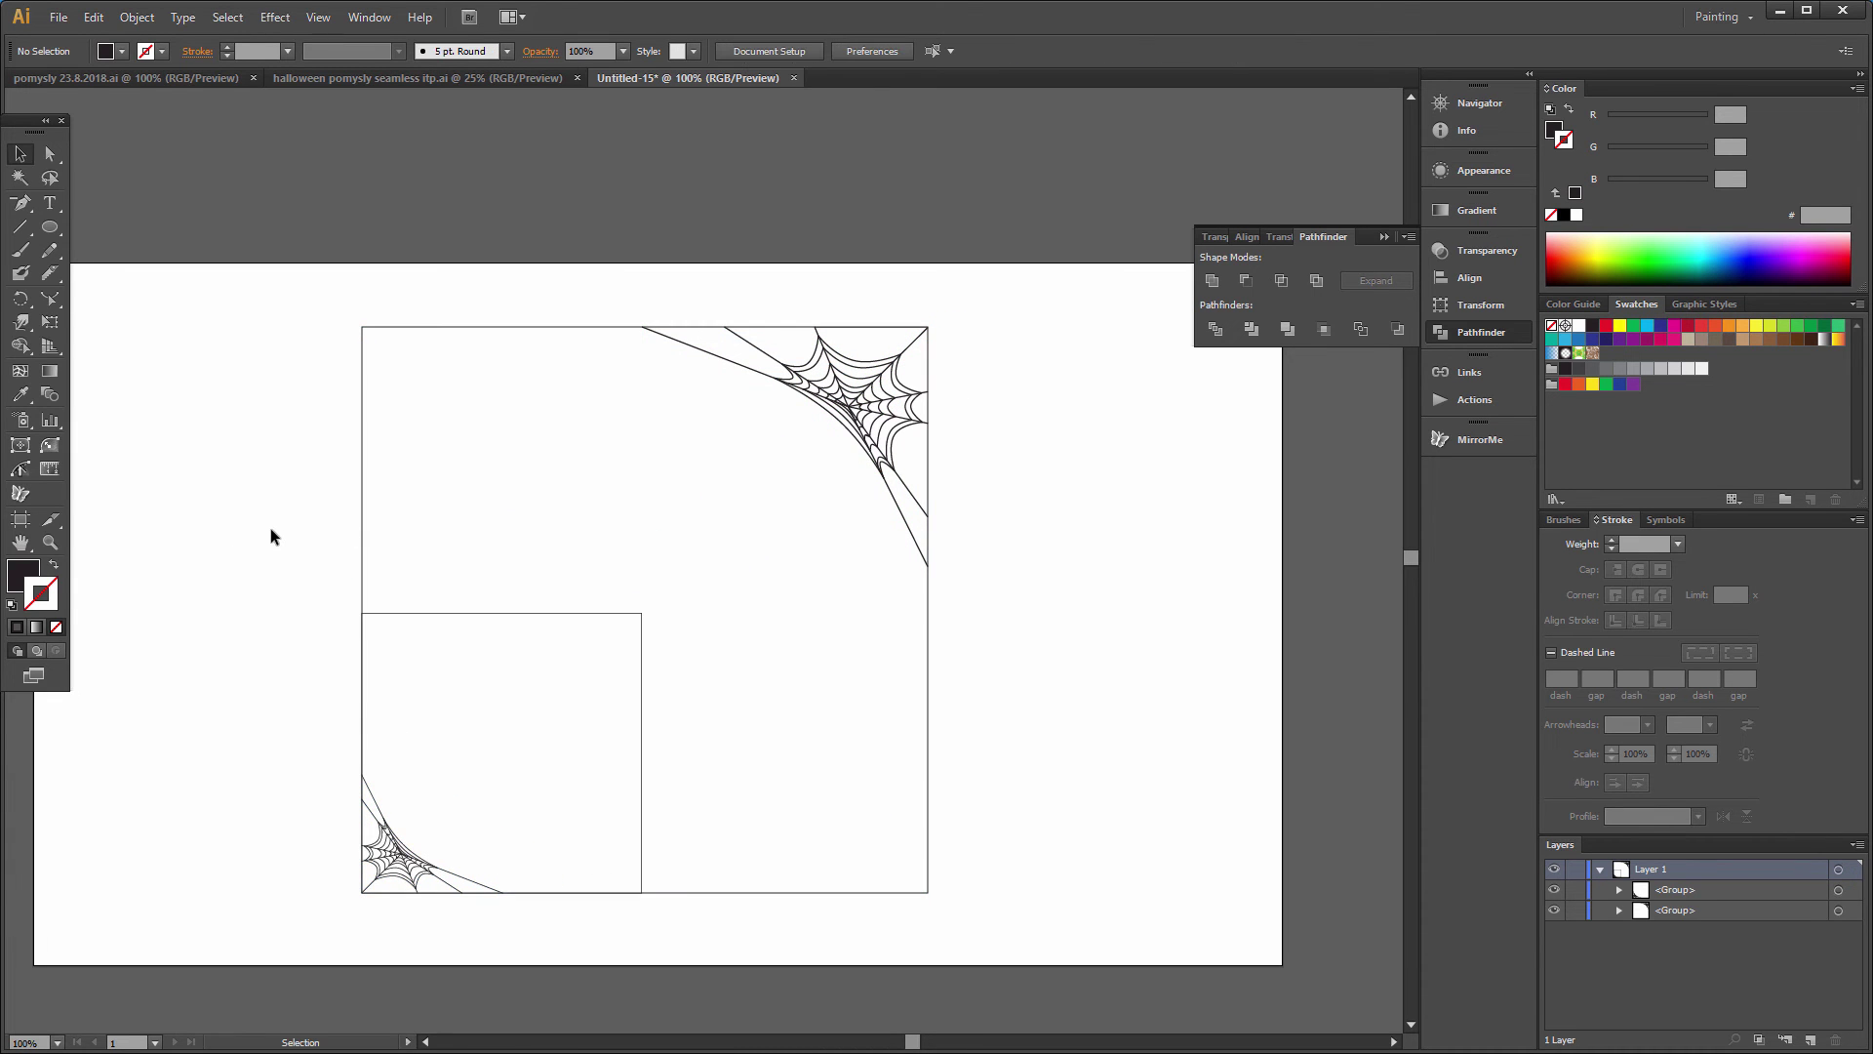
Step: Select the leftover small square's corner with Direct Selection and delete the square path
left_click(50, 154)
left_click_drag(601, 559, 700, 706)
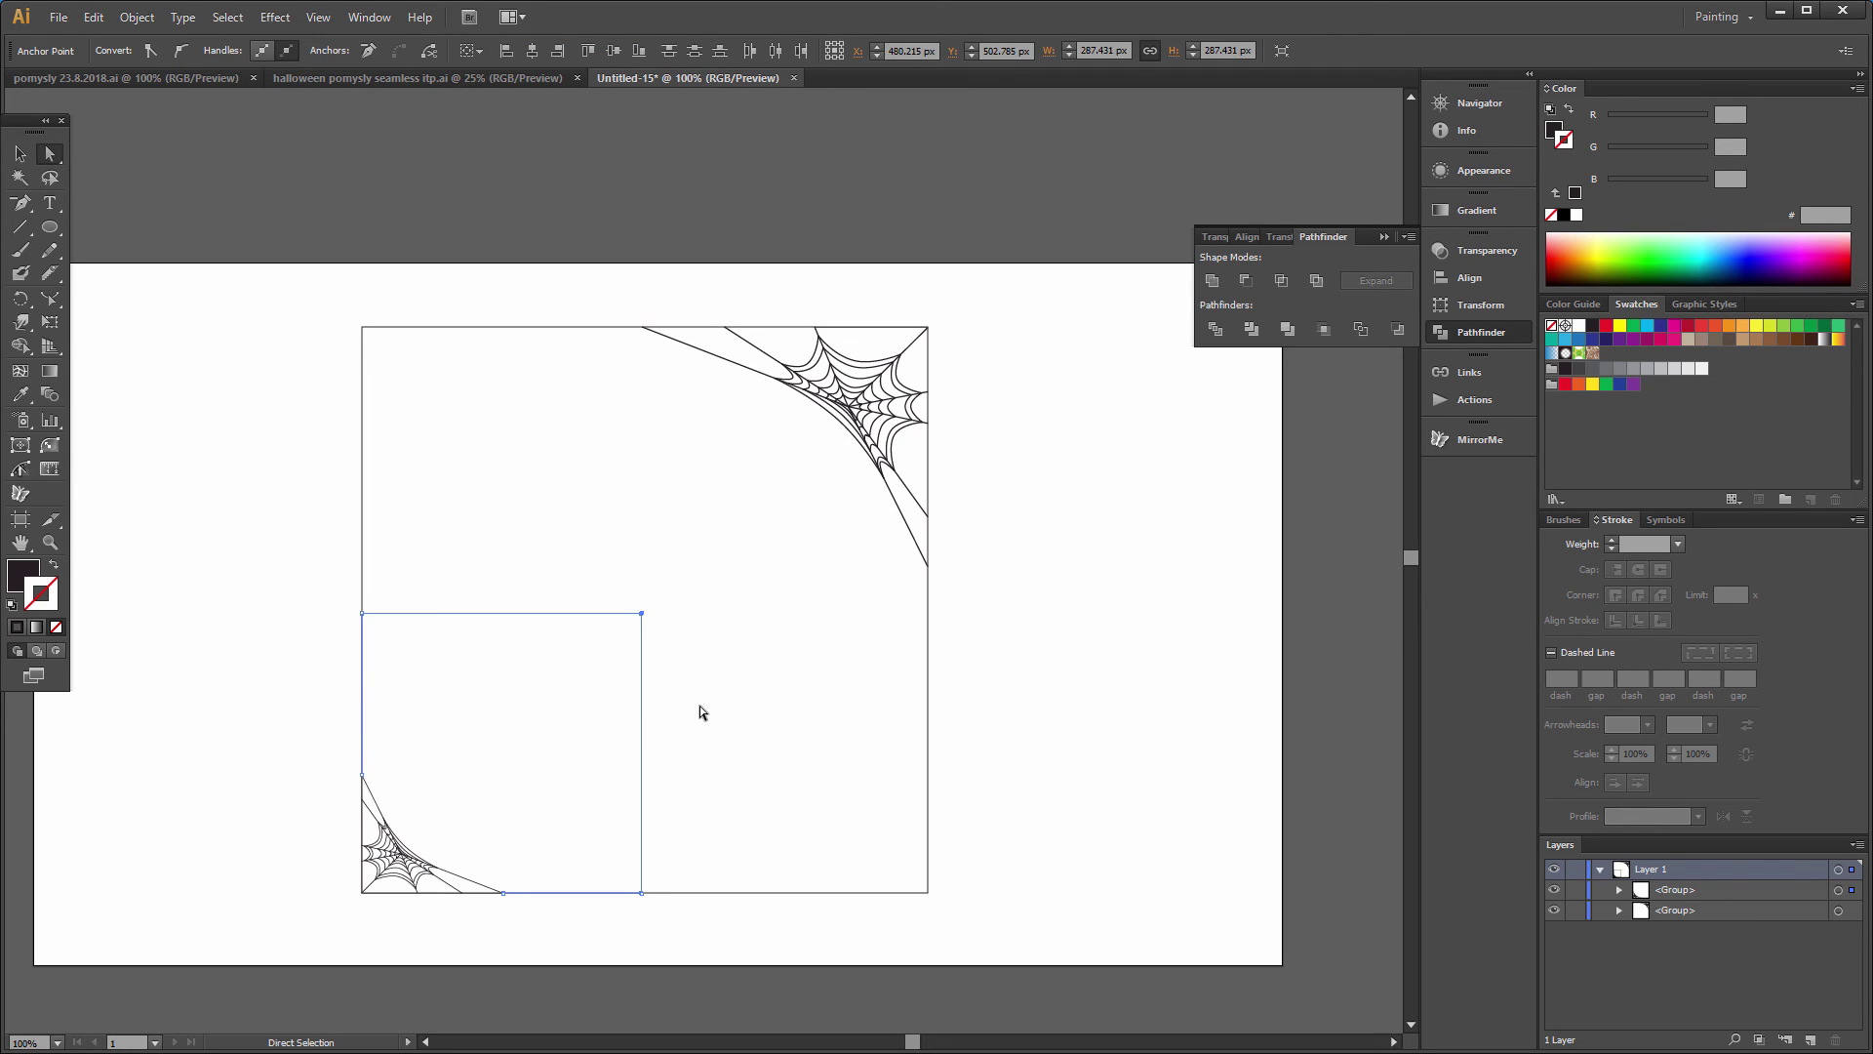
key("Delete")
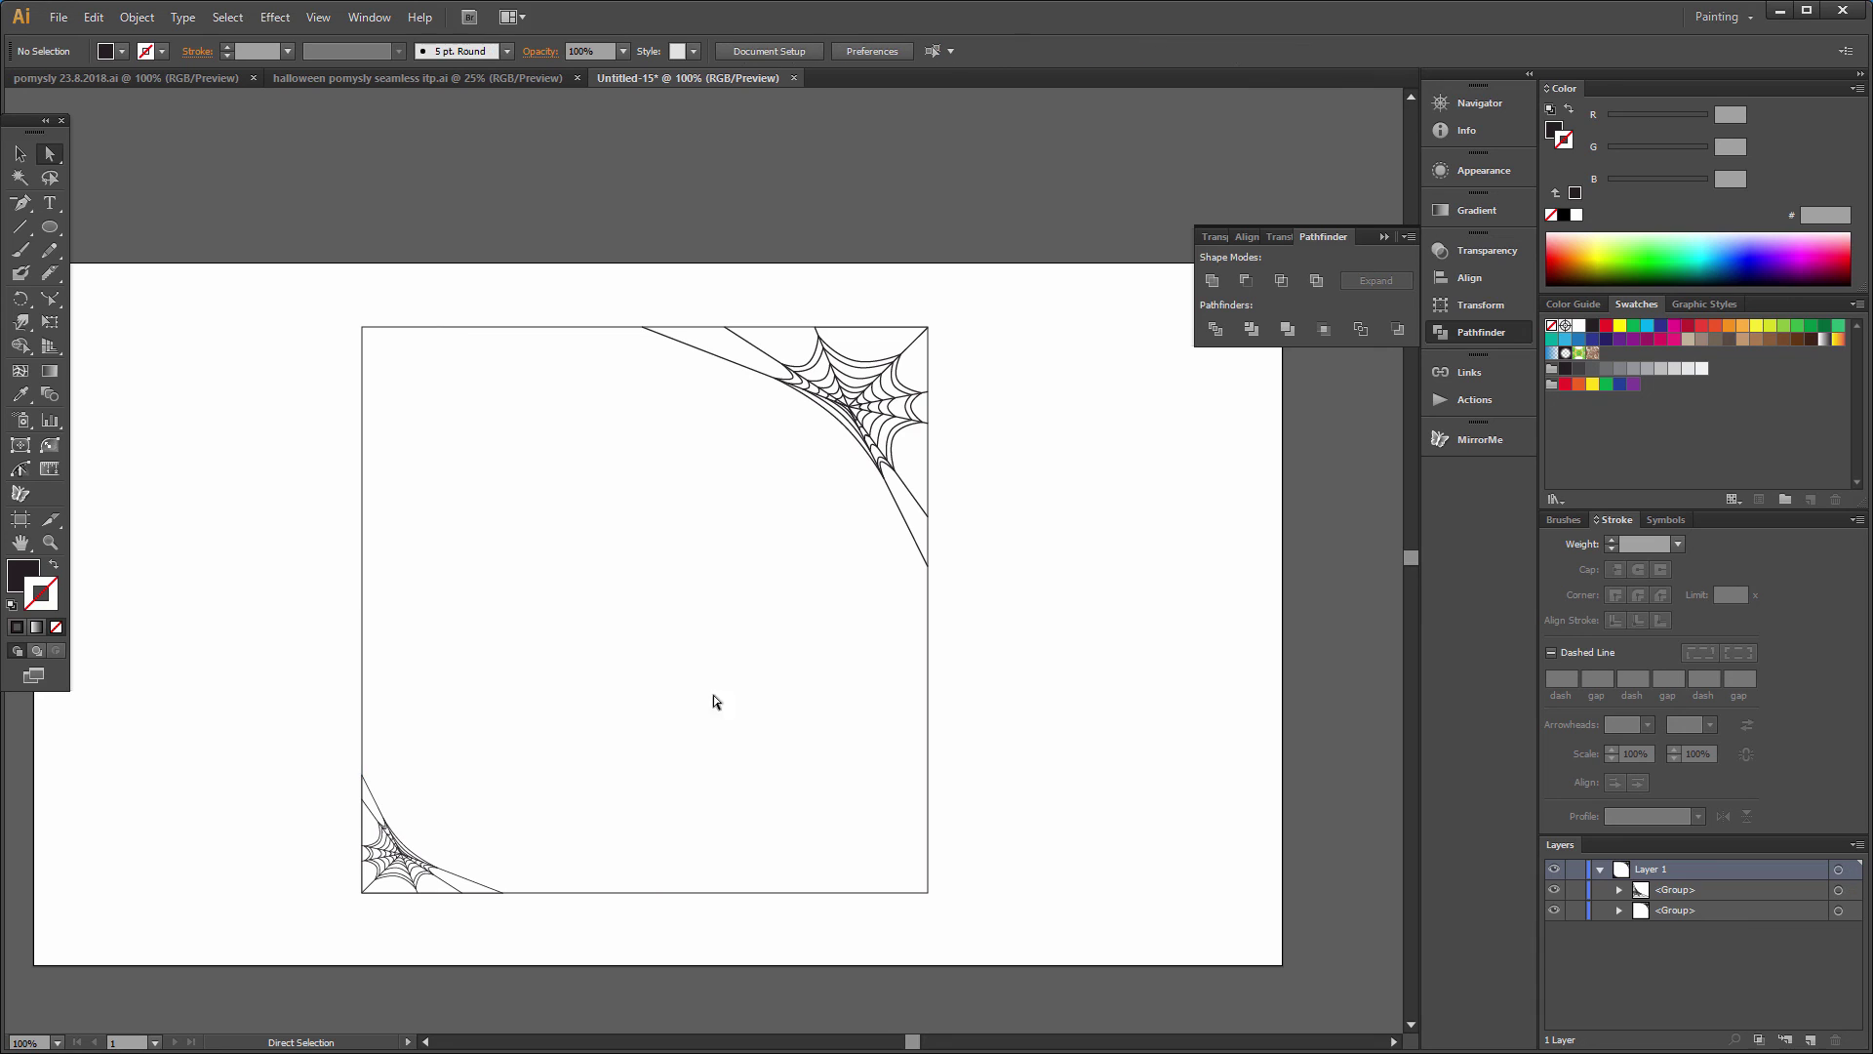
Step: Zoom in to fit the artboard and close the floating Pathfinder panel
left_click(51, 543)
left_click_drag(331, 298, 941, 917)
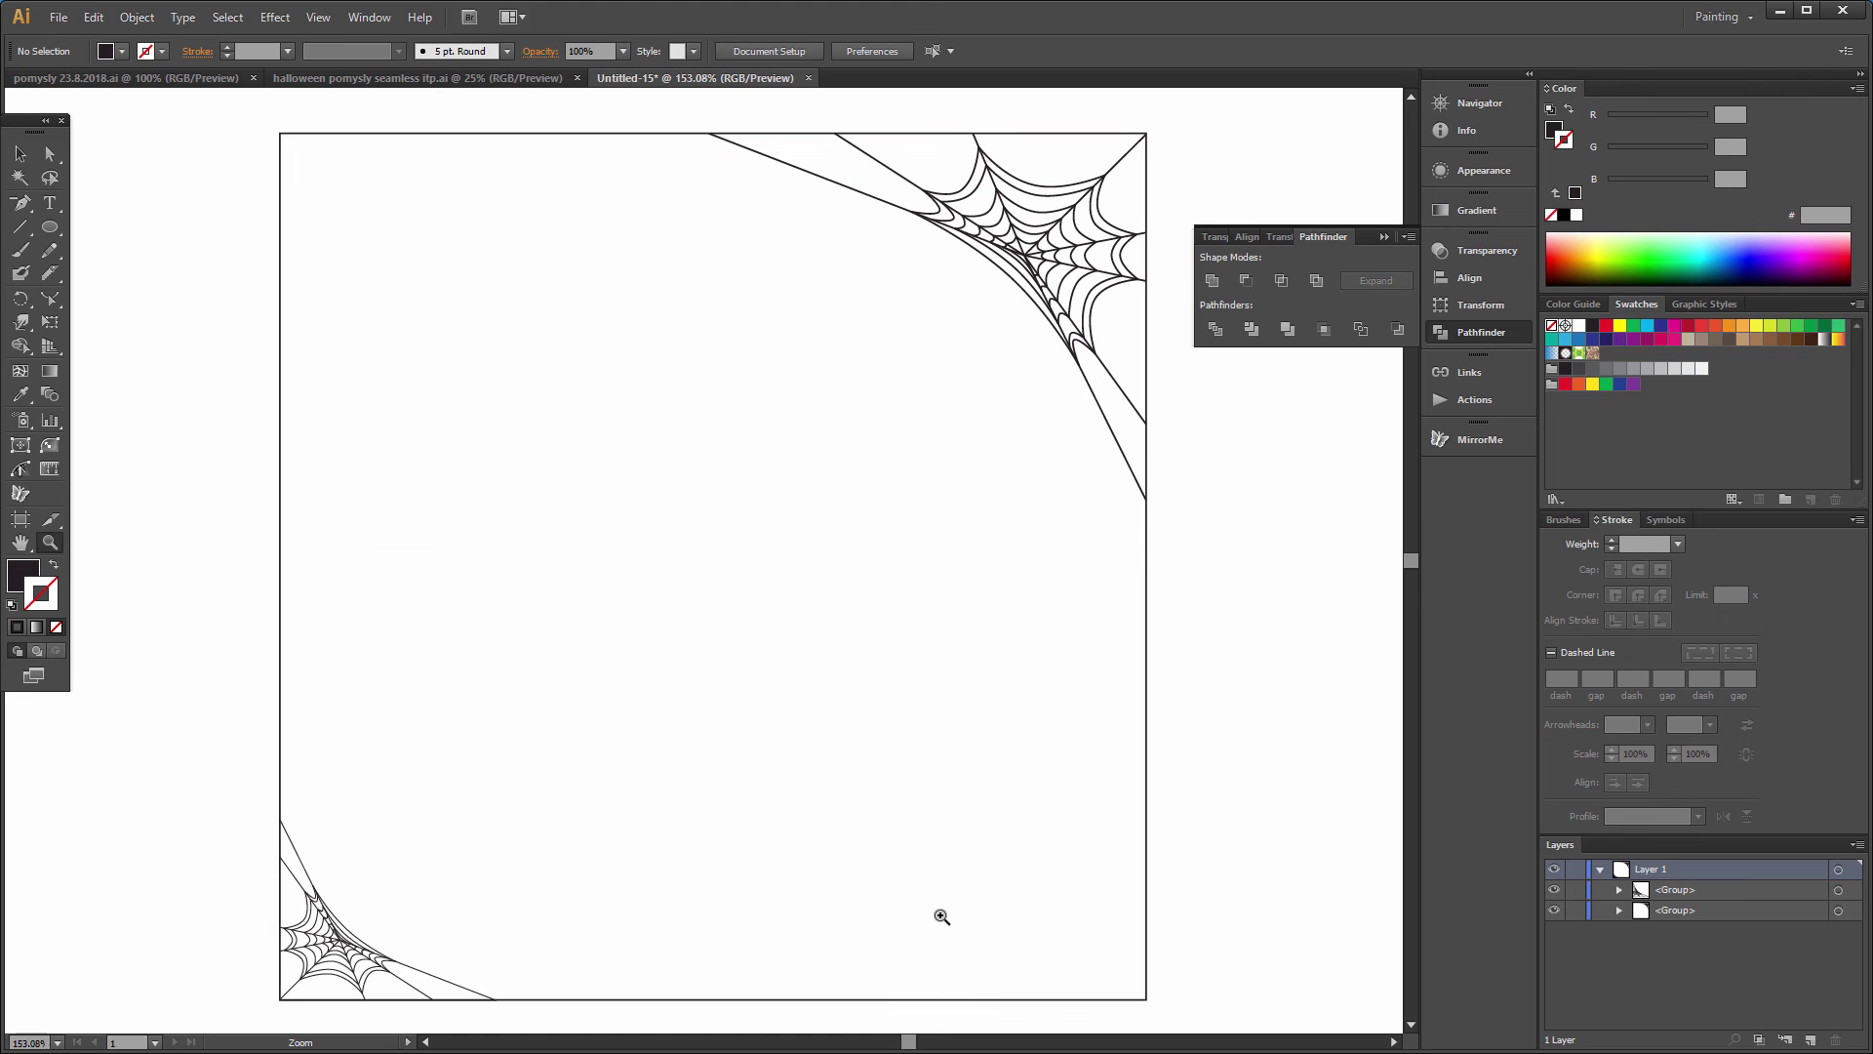
left_click(1384, 237)
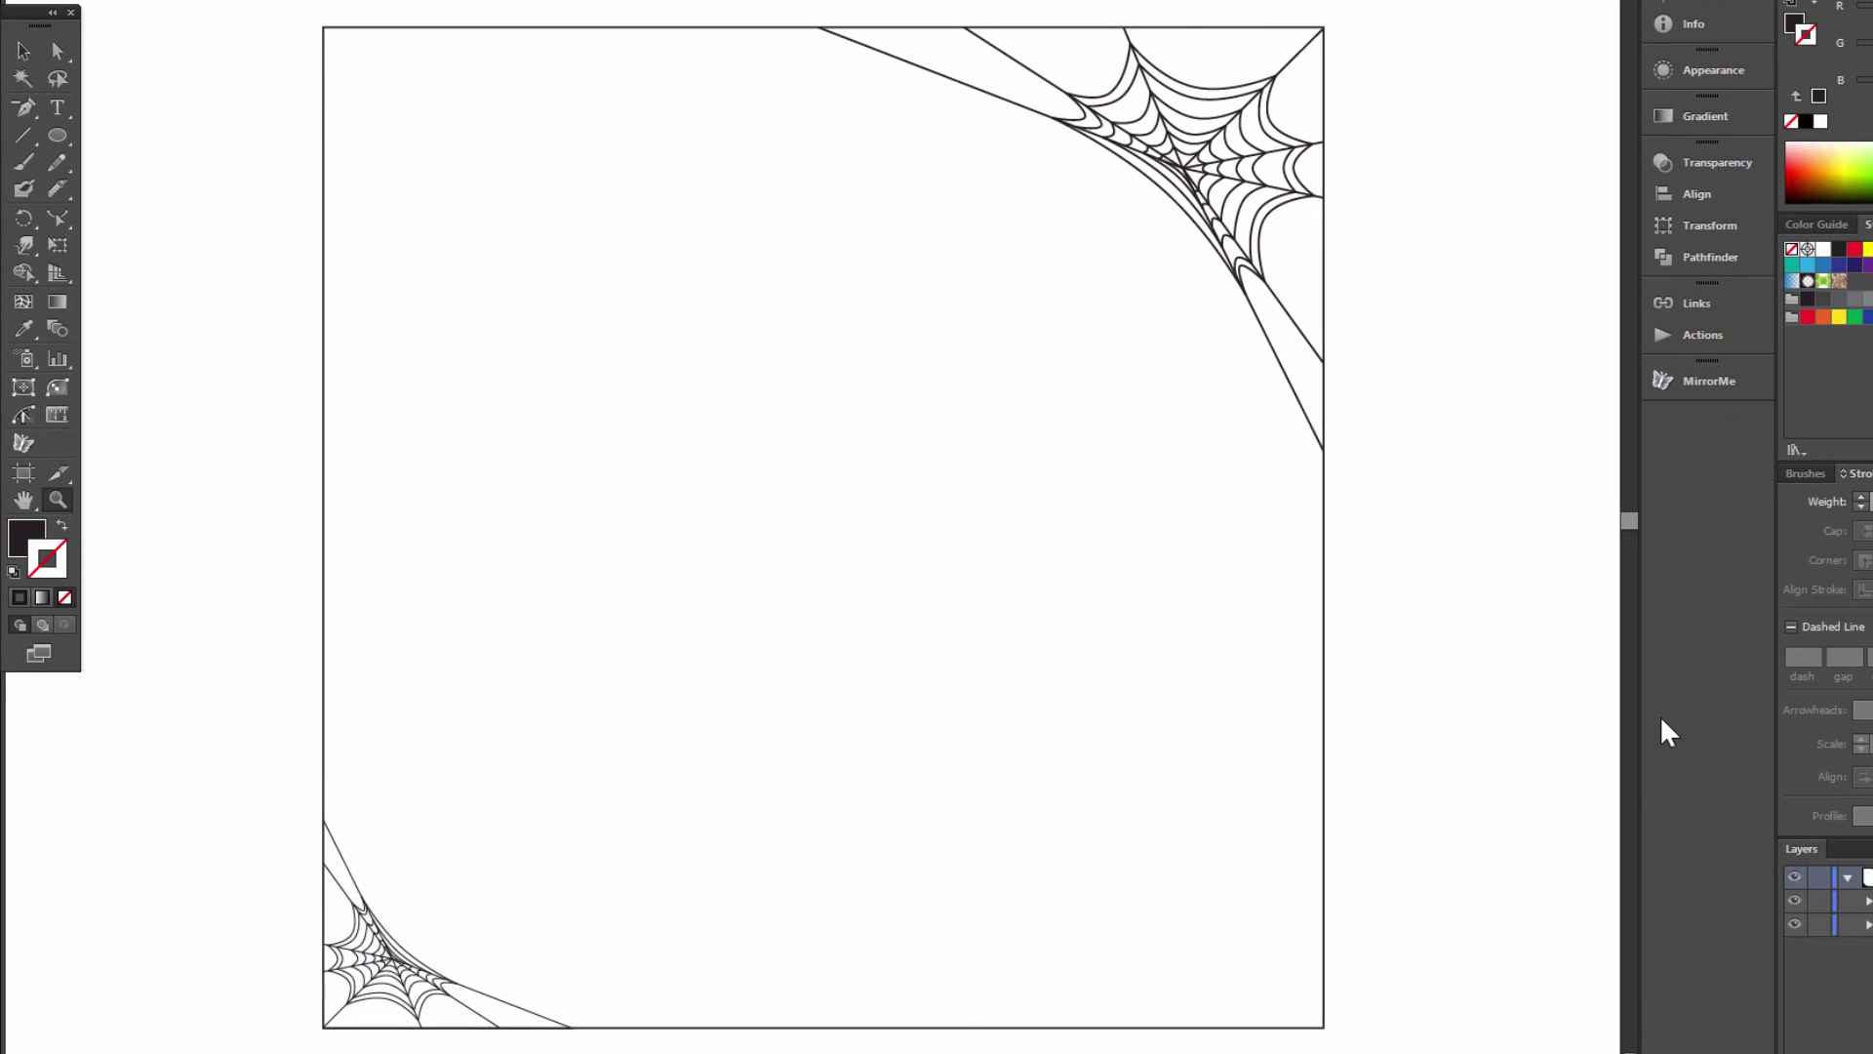